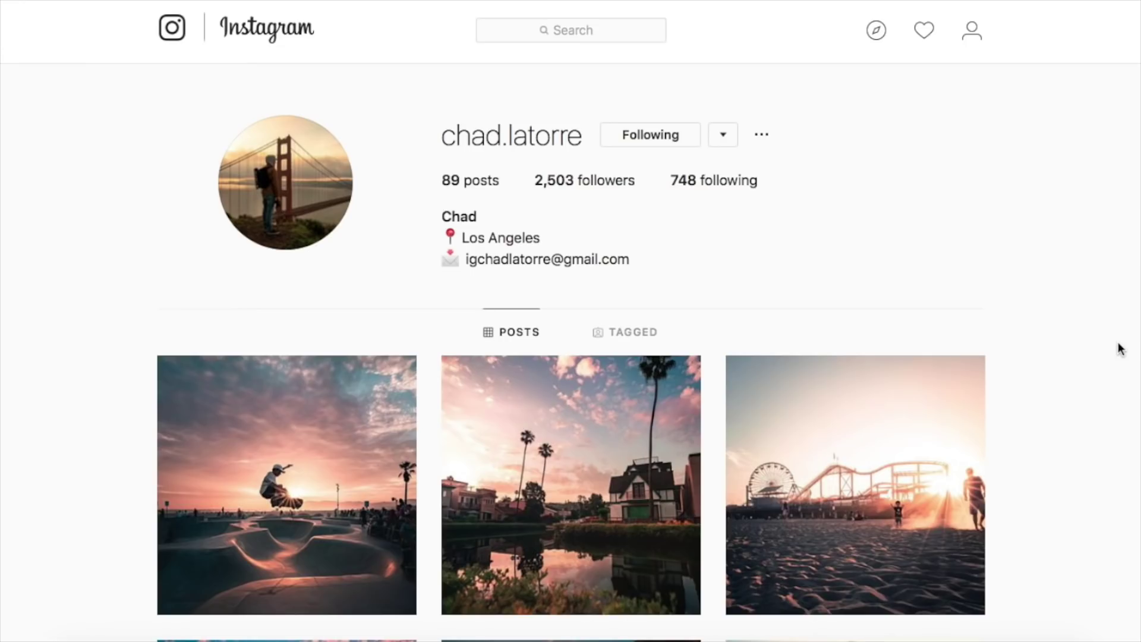
scroll(1120, 348, "down", 5)
scroll(1120, 349, "down", 5)
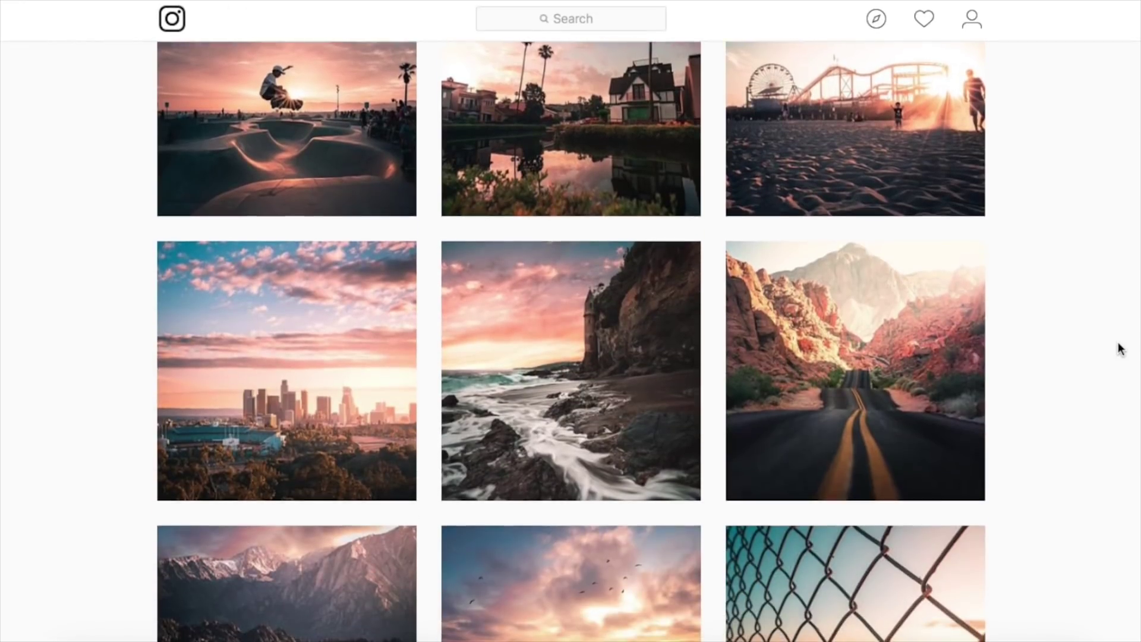
scroll(1120, 349, "down", 3)
scroll(1120, 349, "up", 5)
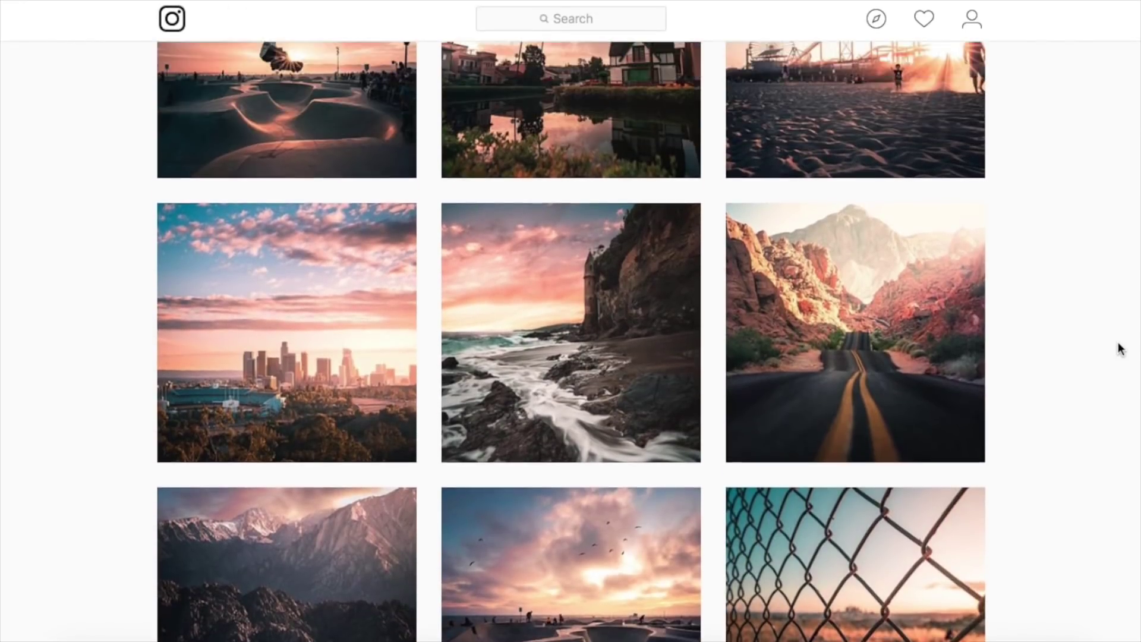
scroll(1119, 349, "up", 5)
scroll(1120, 349, "up", 3)
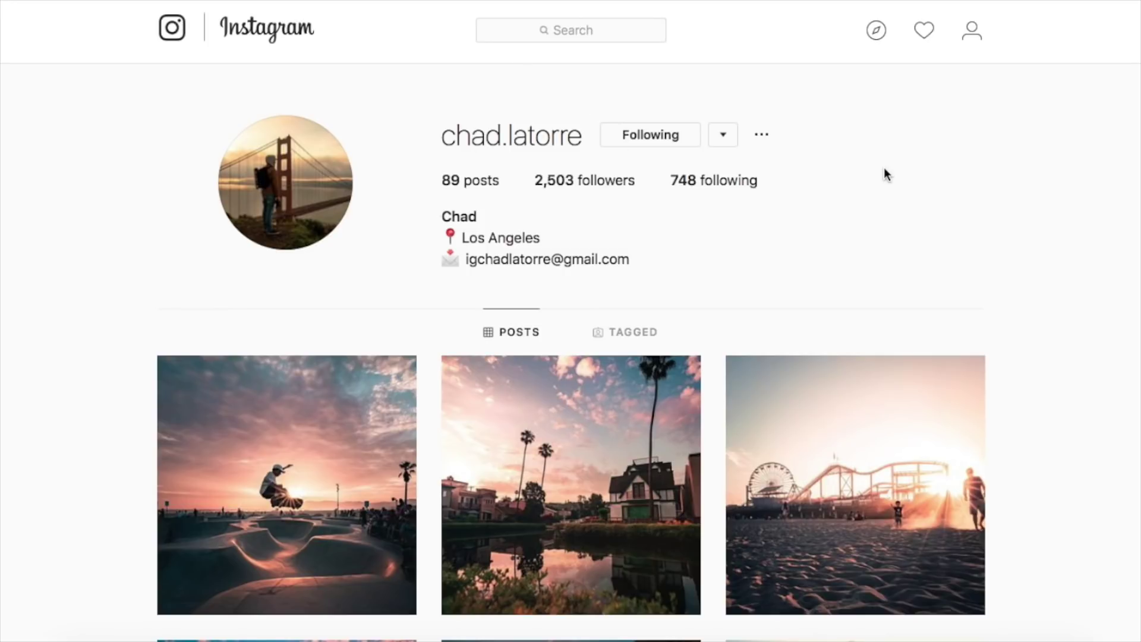
scroll(884, 166, "down", 3)
scroll(883, 166, "down", 3)
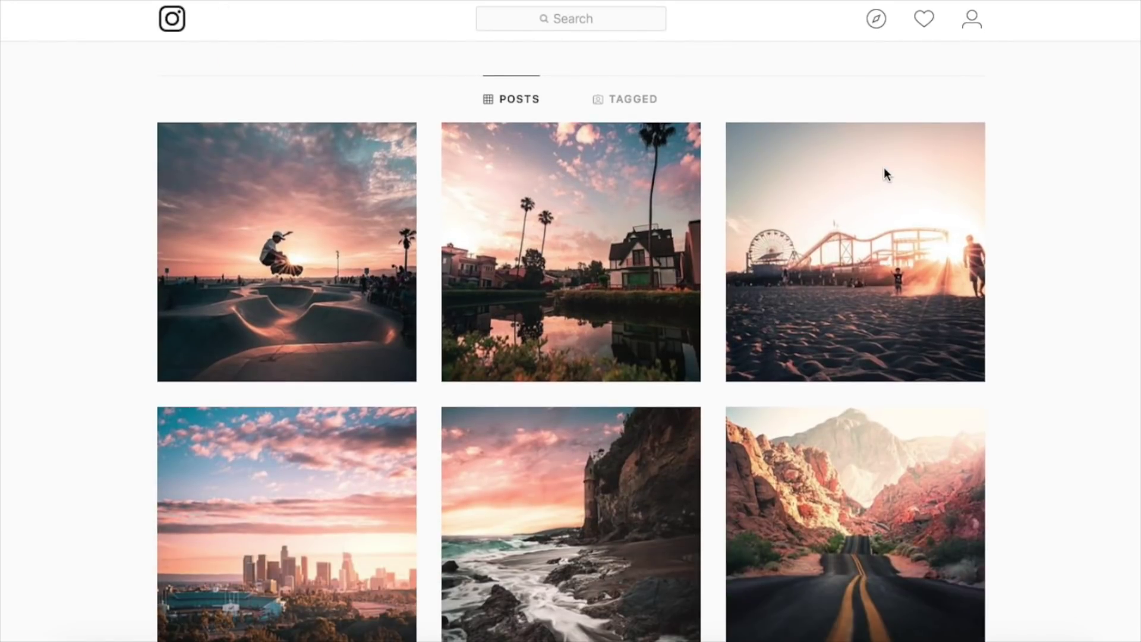
scroll(884, 167, "down", 3)
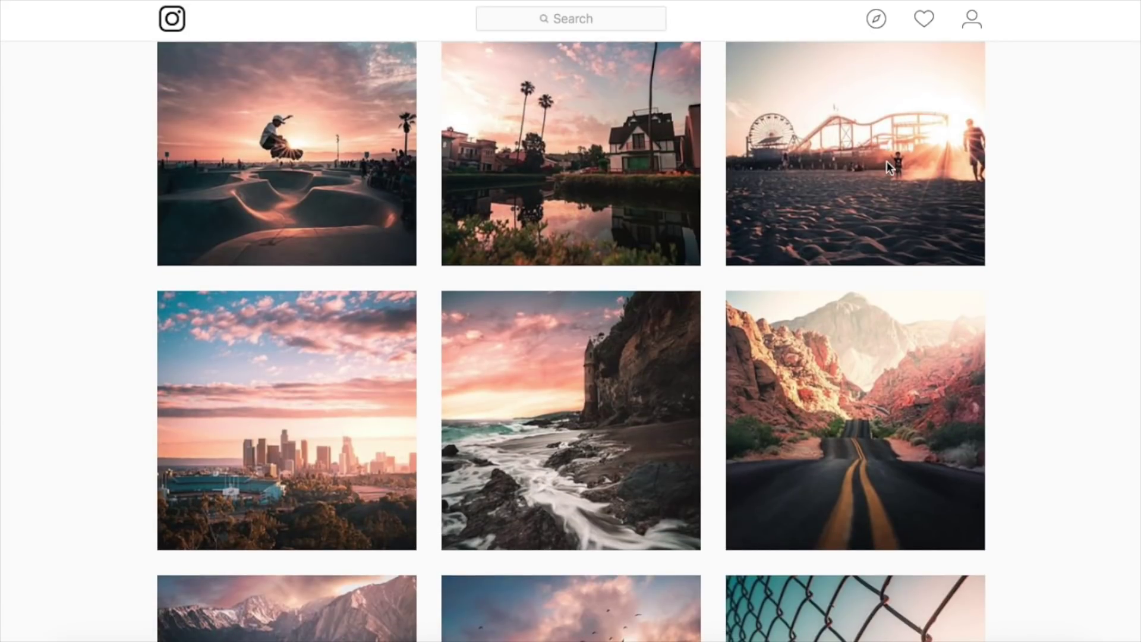
scroll(887, 161, "up", 1)
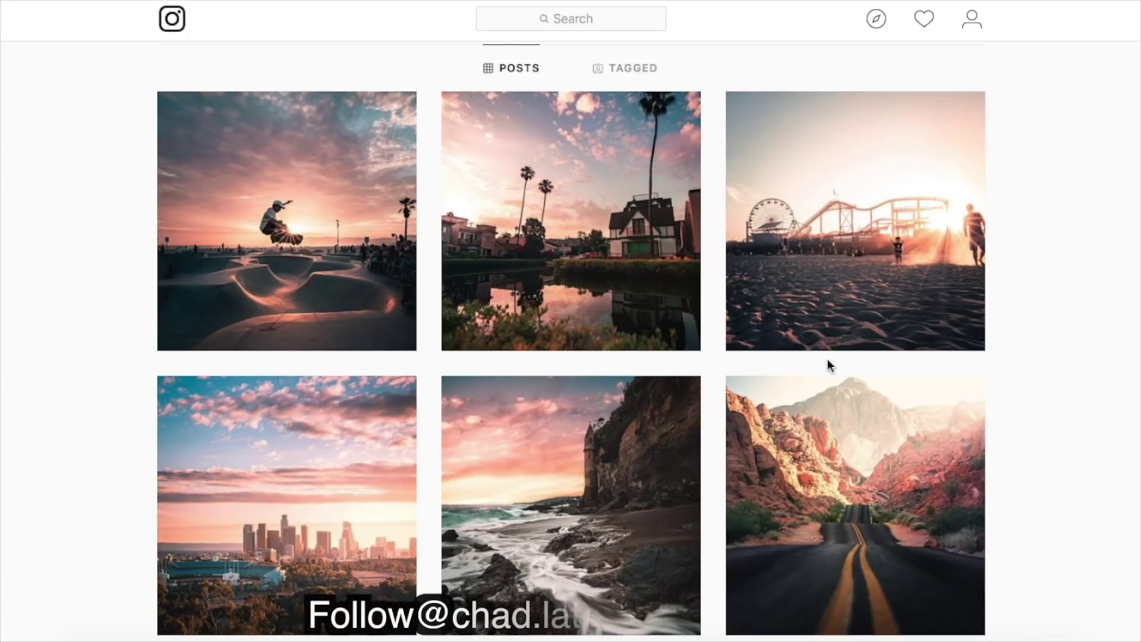
scroll(864, 332, "down", 5)
scroll(864, 333, "down", 3)
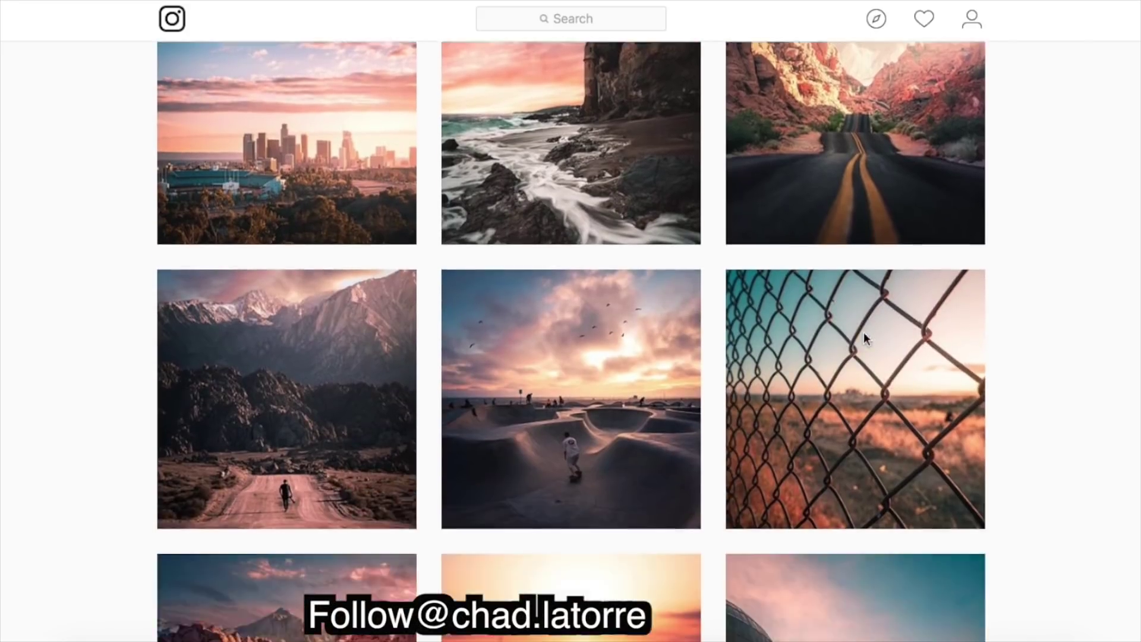
scroll(864, 332, "down", 2)
scroll(863, 332, "down", 2)
scroll(864, 333, "down", 2)
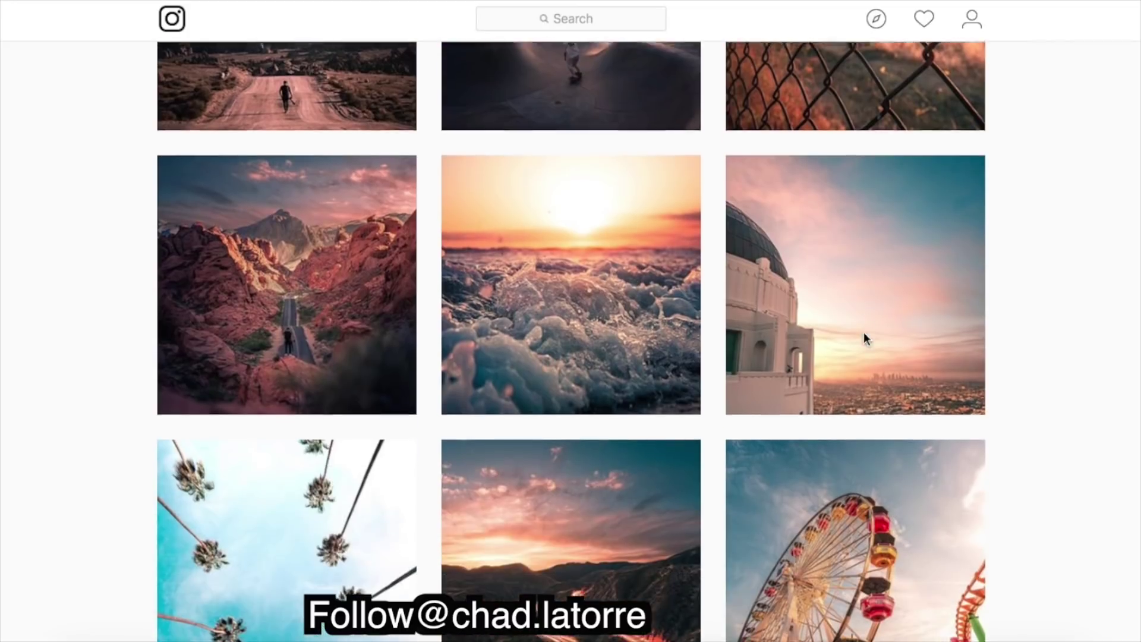
scroll(864, 333, "down", 1)
scroll(864, 332, "down", 3)
scroll(864, 333, "up", 5)
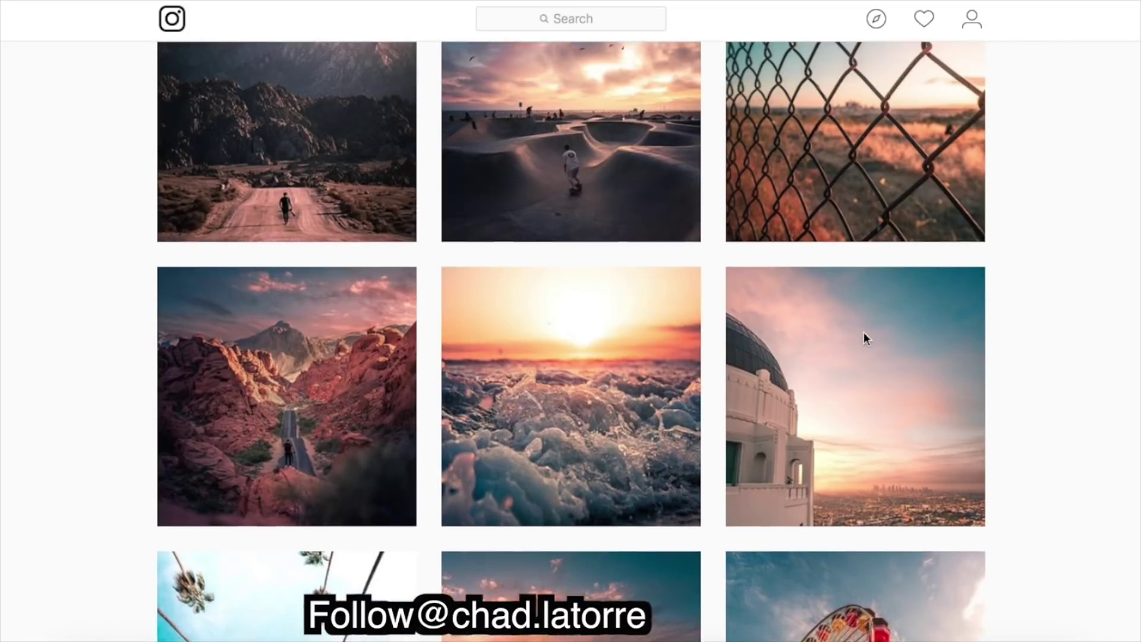
scroll(864, 332, "up", 1)
scroll(864, 333, "up", 5)
scroll(864, 333, "up", 2)
scroll(864, 332, "up", 2)
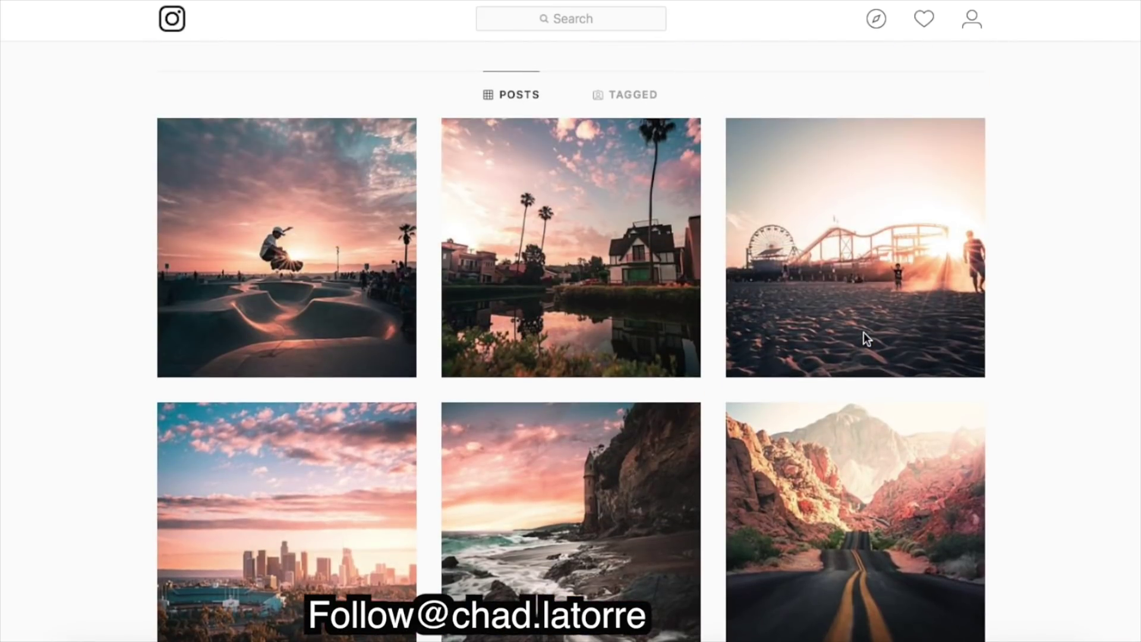
scroll(1010, 366, "up", 3)
scroll(1009, 366, "down", 4)
scroll(1010, 366, "up", 1)
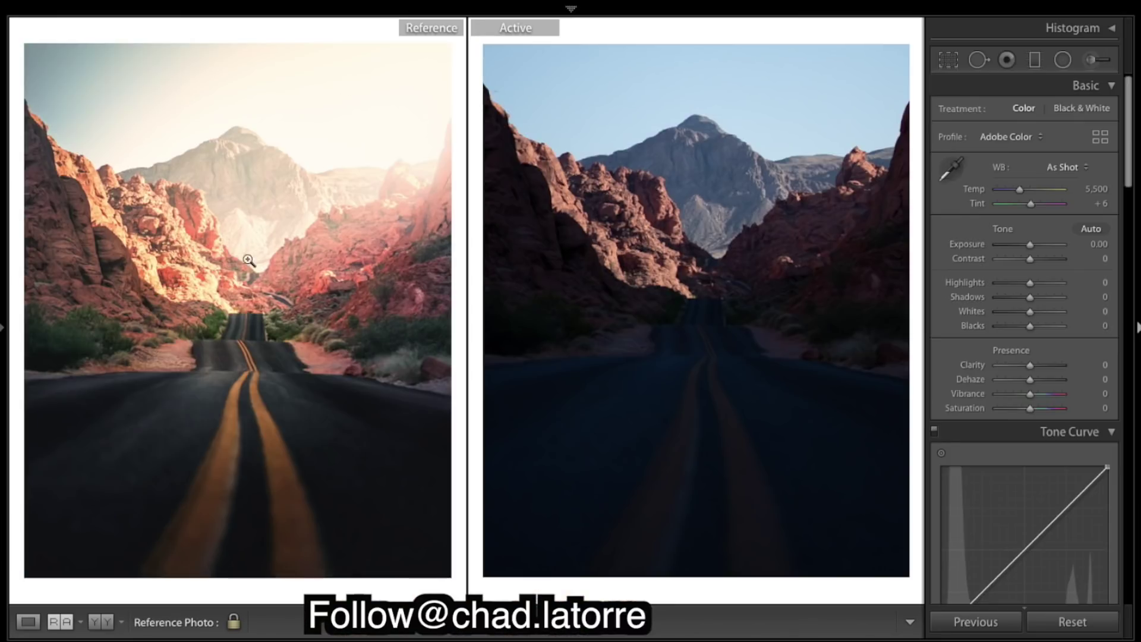
Step: Enter crop, leave the framing unchanged, and restore the side-by-side reference view
key("r")
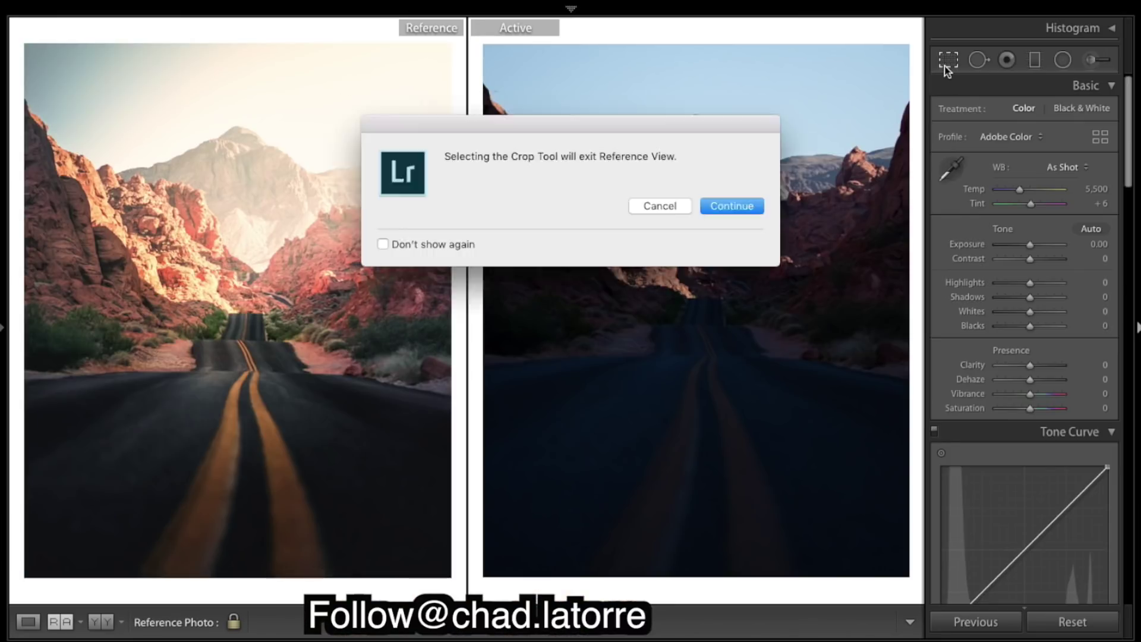
left_click(731, 206)
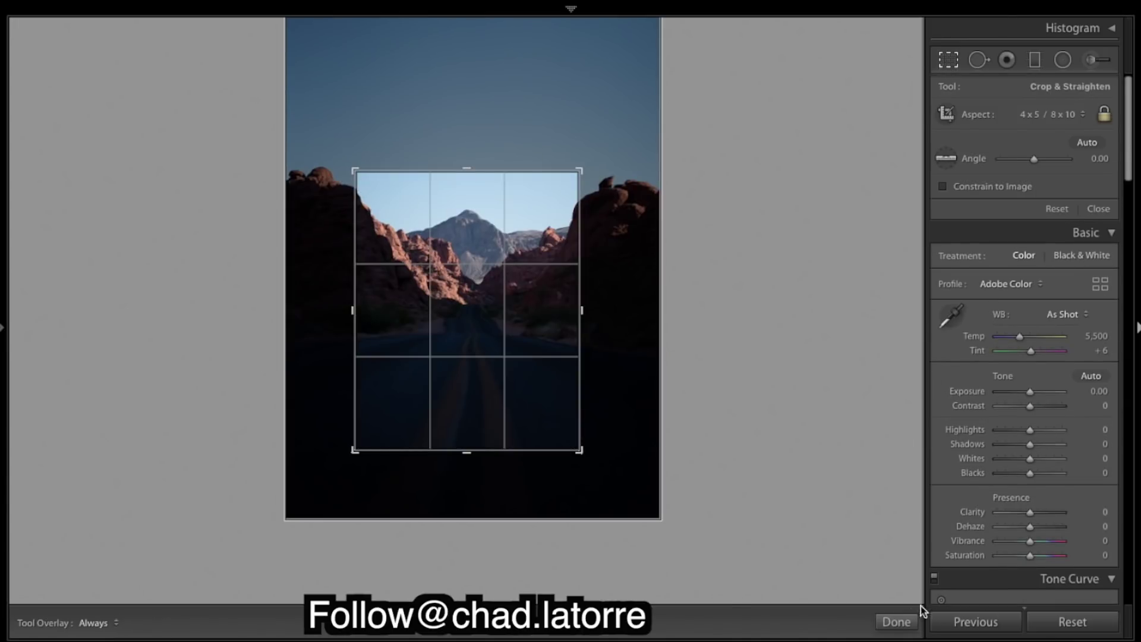
left_click(904, 621)
key("shift+r")
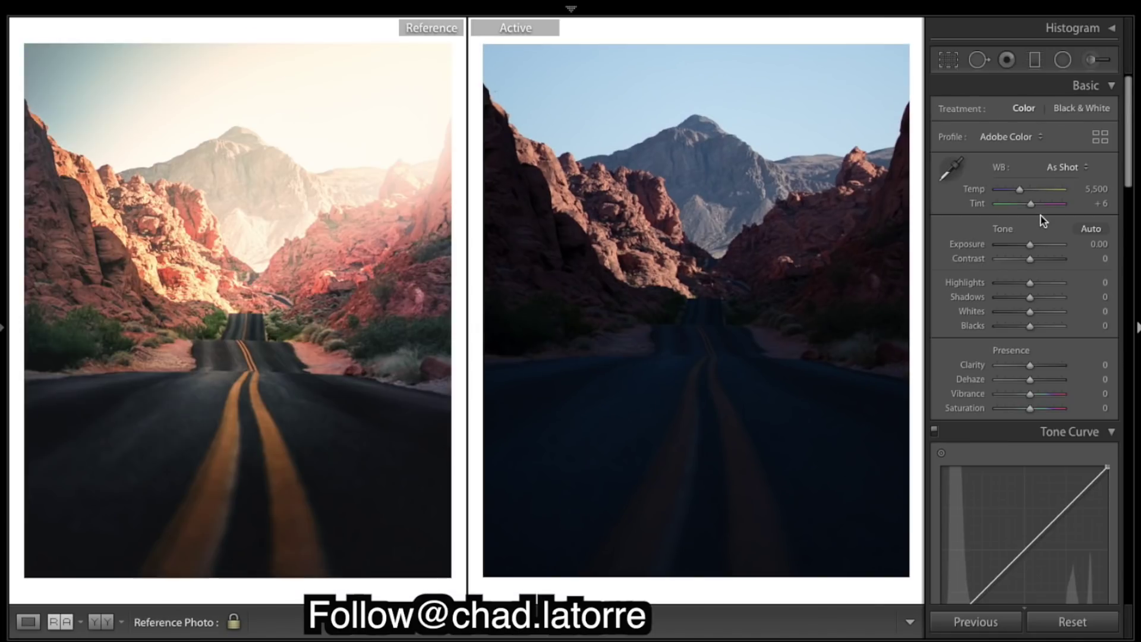
Step: Raise Exposure to +1.45 and lift Shadows to +56
left_click_drag(1030, 245, 1039, 248)
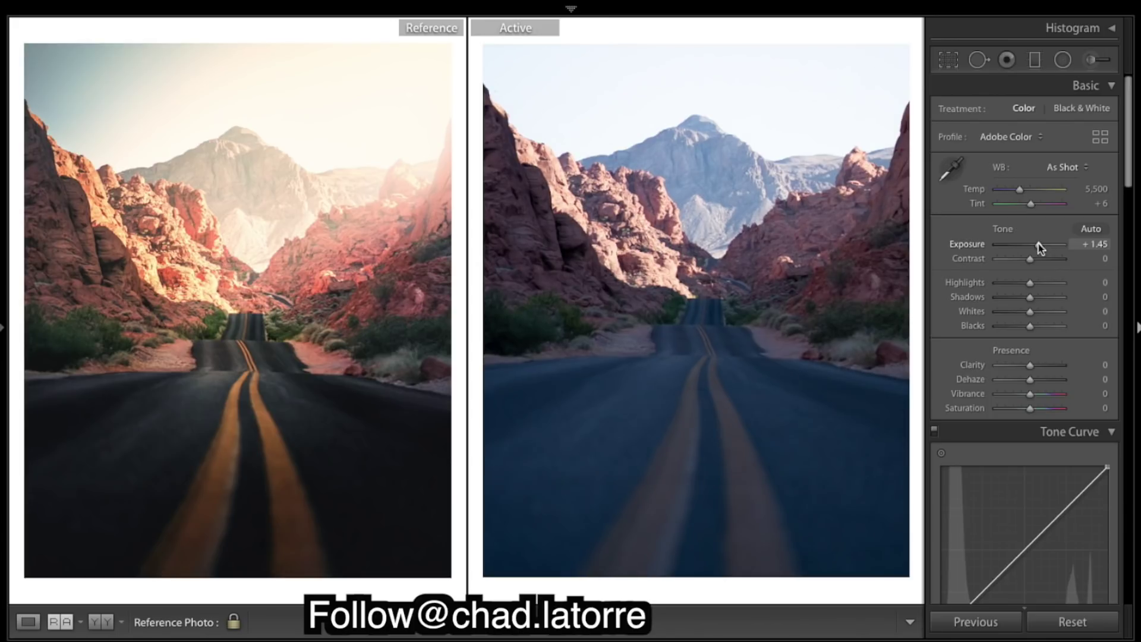
scroll(1027, 348, "down", 1)
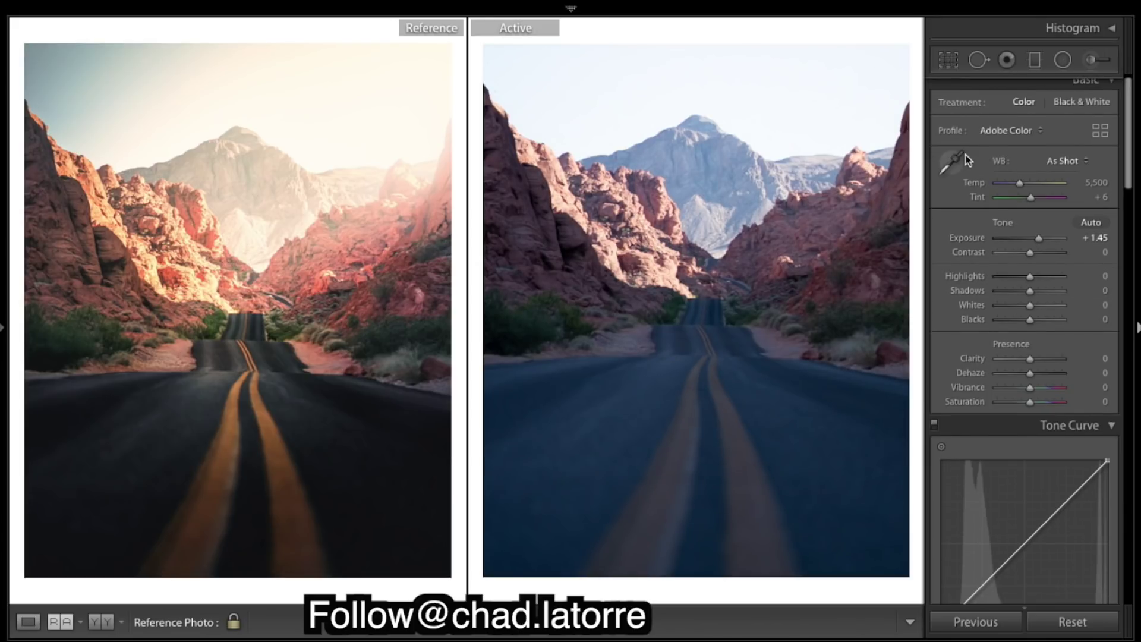
left_click(1046, 290)
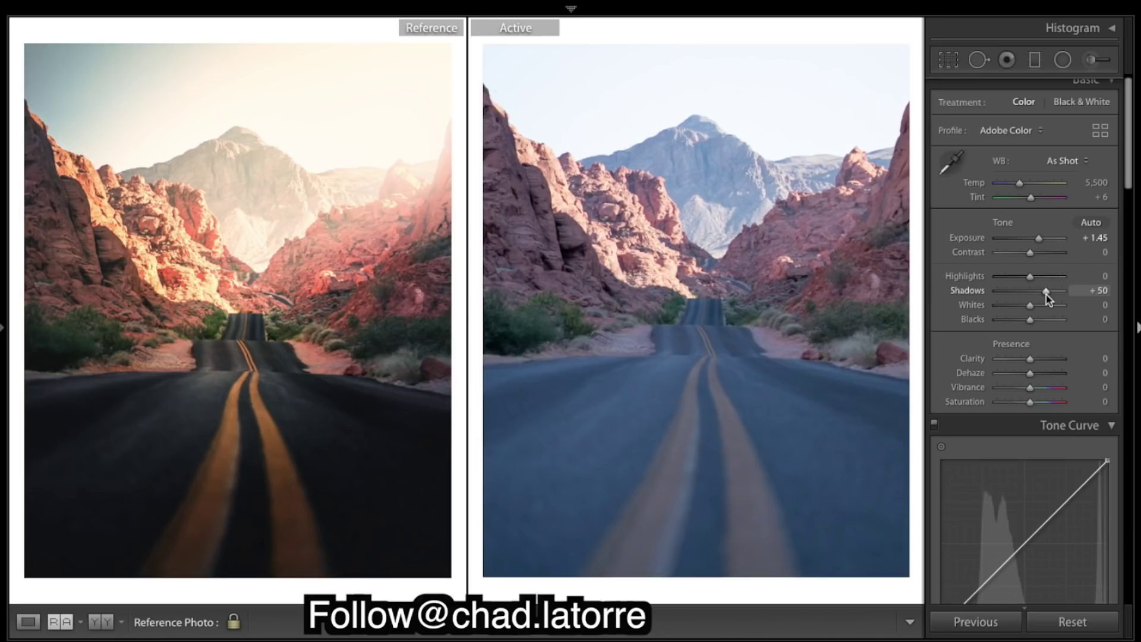
left_click_drag(1045, 292, 1050, 293)
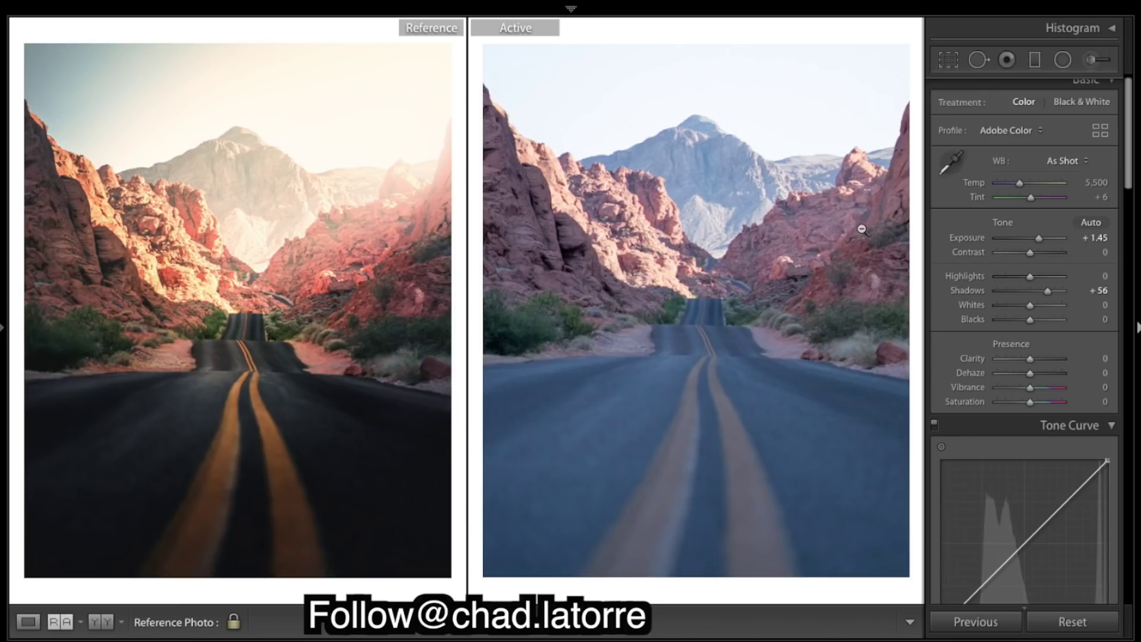
left_click(1093, 182)
type("9")
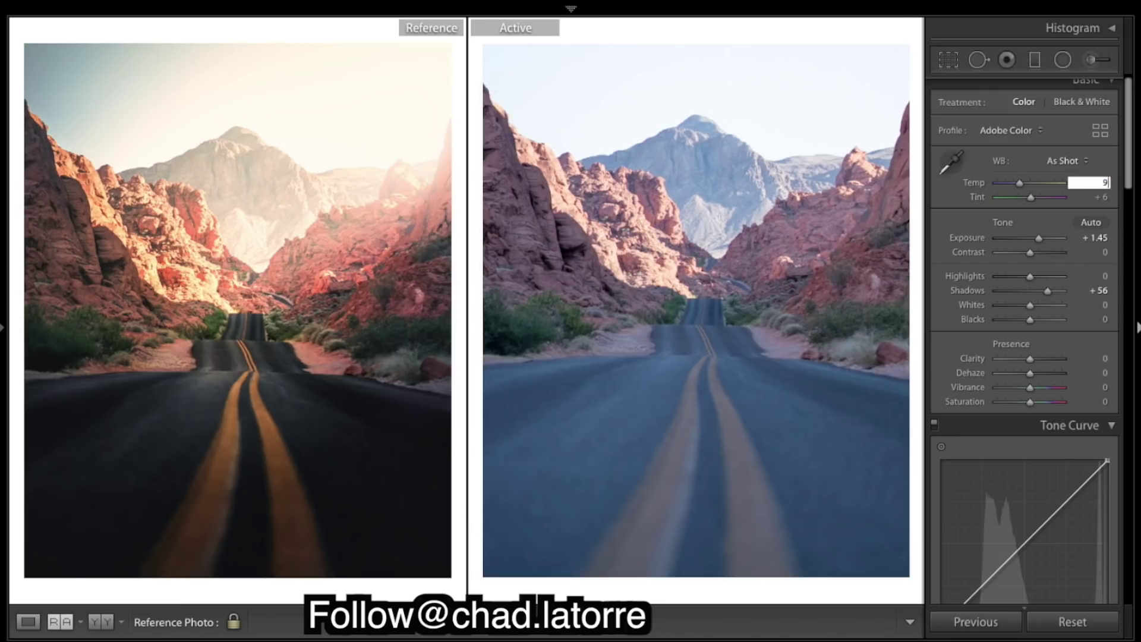
type("8")
type("66")
Step: Commit a colour temperature of 9,866 and pull Blacks down to about -59
key("Return")
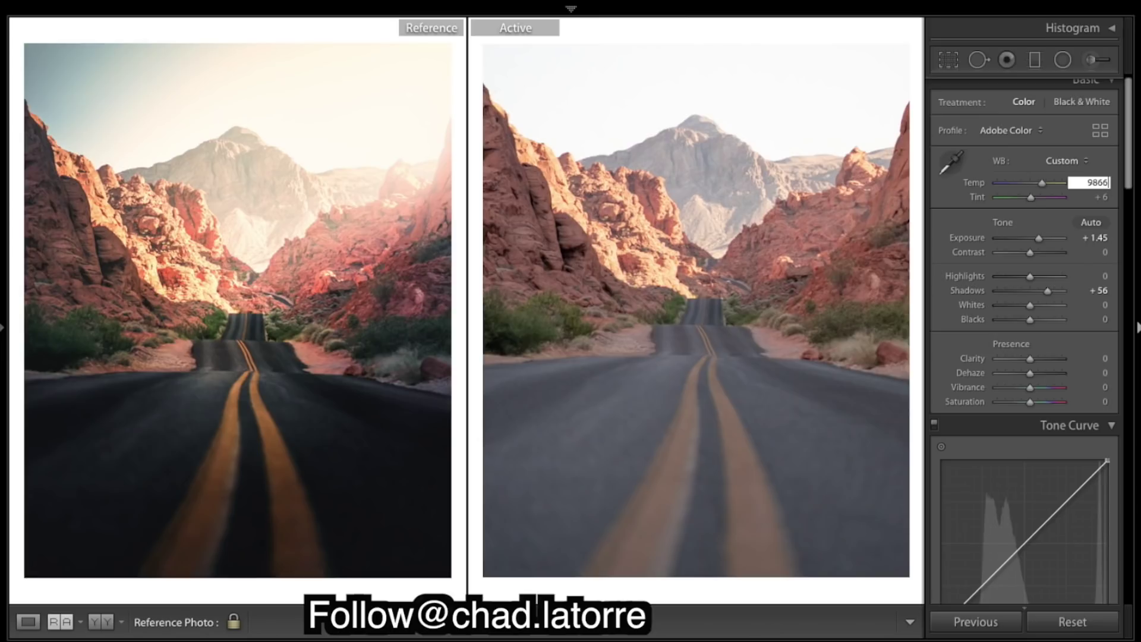
key("Return")
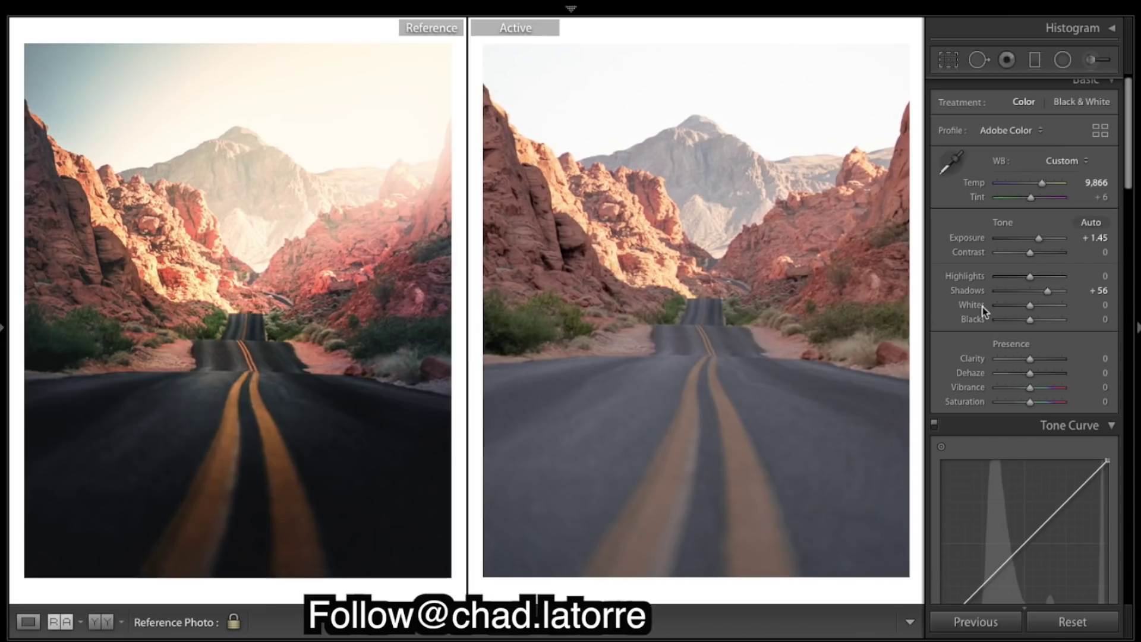
left_click(1012, 320)
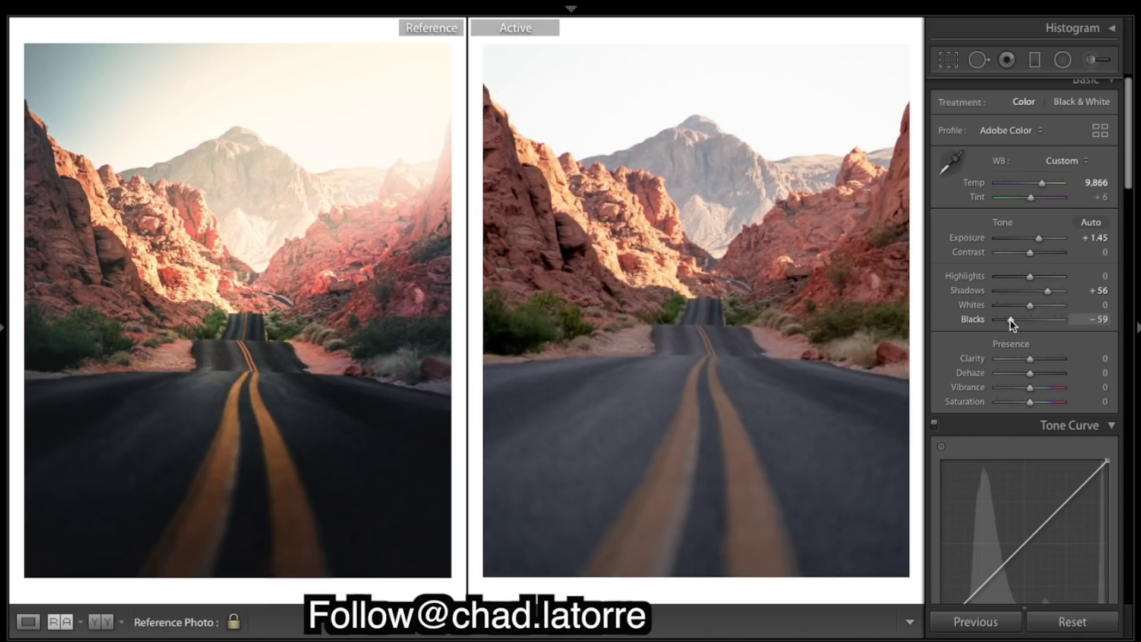
Step: Deepen Blacks to -64 and fine-tune Shadows to +57
left_click_drag(1011, 320, 1009, 319)
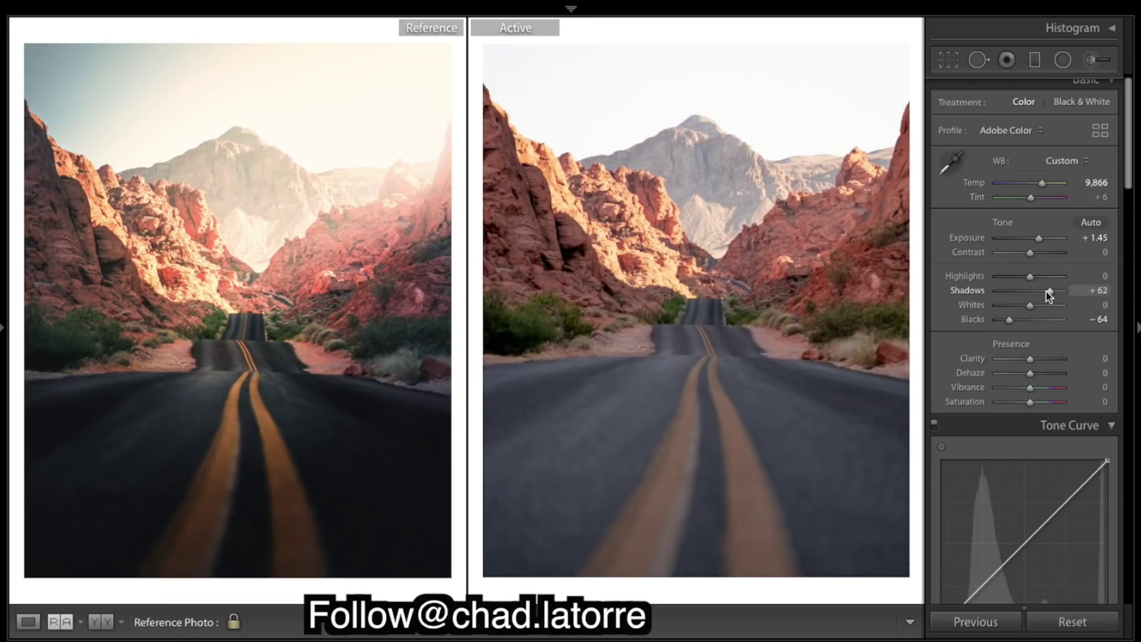
left_click_drag(1046, 291, 1046, 291)
left_click_drag(1047, 295, 1046, 295)
Step: Compare against the original, then set Vibrance to +31 and Saturation to -9
key("backslash")
key("backslash")
key("backslash")
key("backslash")
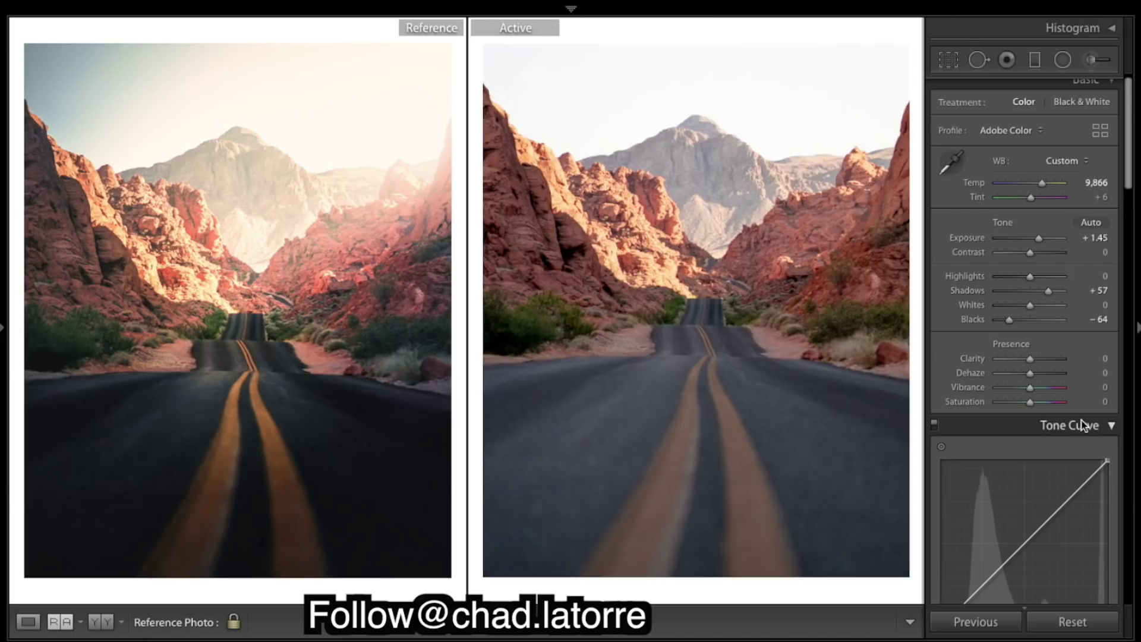
scroll(1035, 446, "down", 1)
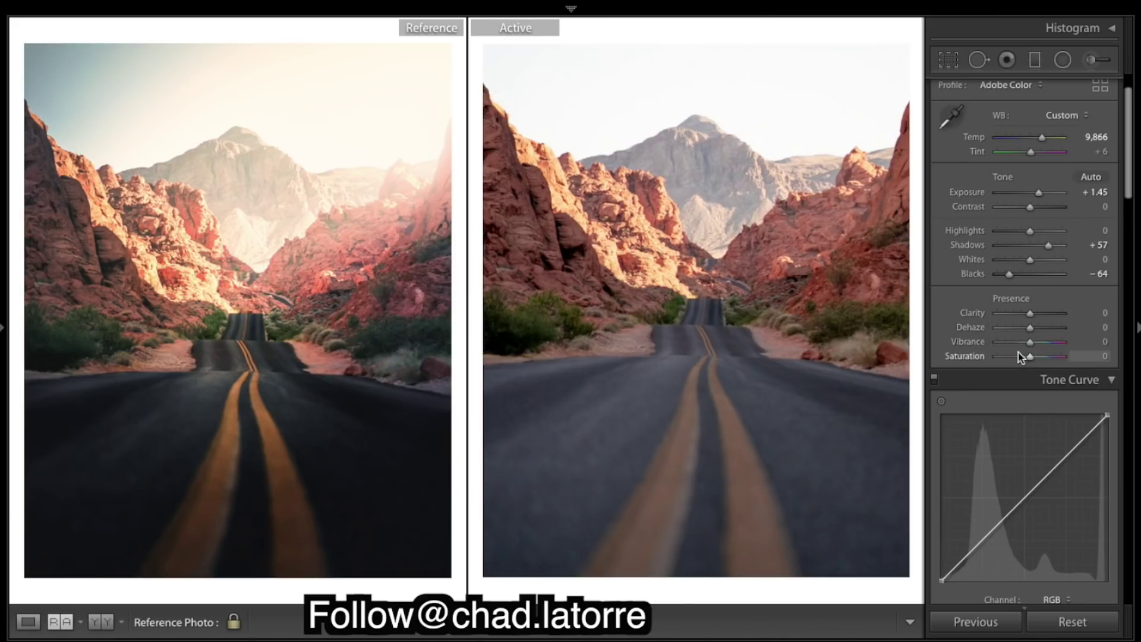
mouse_move(1031, 342)
left_mouse_down()
mouse_move(1042, 342)
mouse_move(1028, 357)
left_mouse_up()
left_click_drag(1027, 356, 1028, 358)
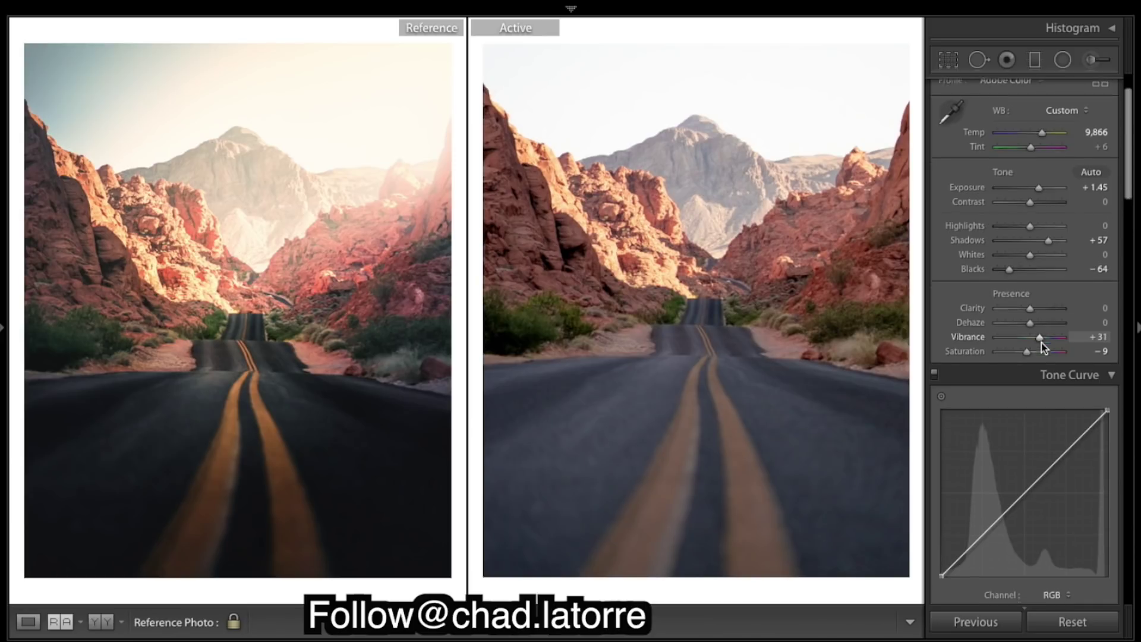
scroll(1043, 346, "down", 8)
scroll(1042, 347, "down", 8)
scroll(1043, 345, "down", 2)
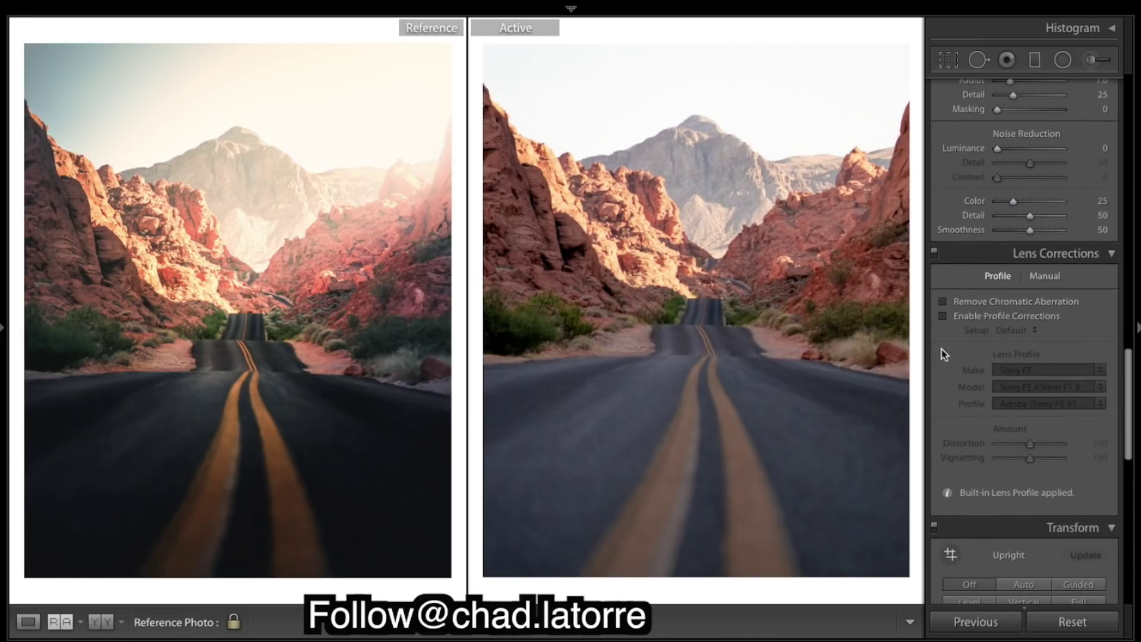
Step: Enable Profile Corrections in the Lens Corrections panel
left_click(944, 316)
scroll(1082, 423, "down", 4)
scroll(1083, 422, "down", 4)
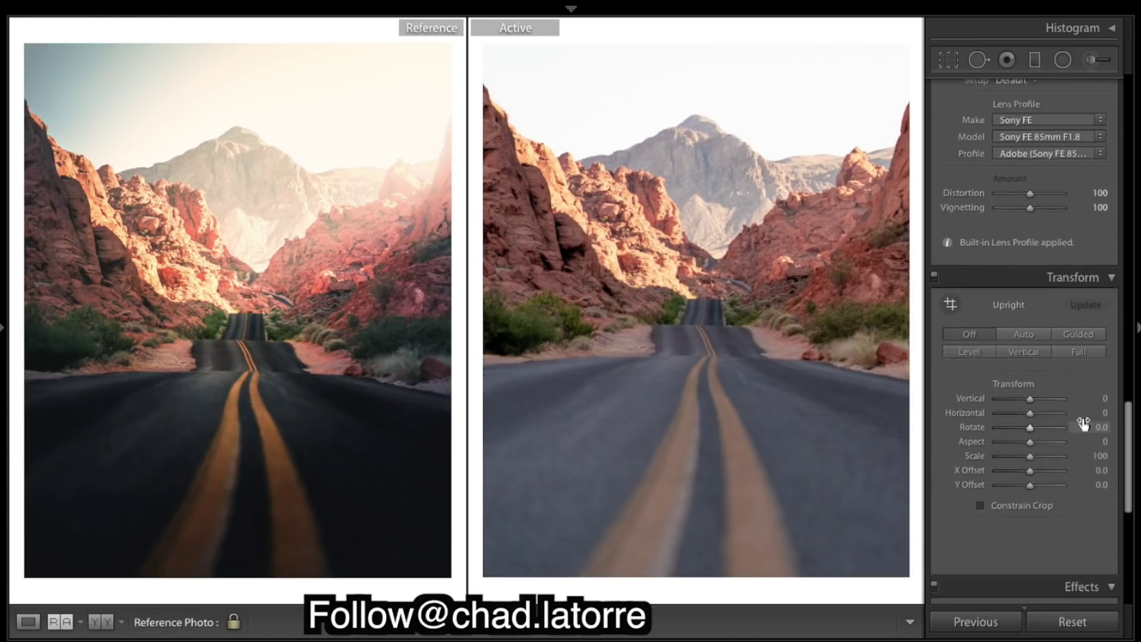
scroll(1082, 422, "down", 4)
scroll(1082, 422, "down", 4)
scroll(1082, 423, "down", 3)
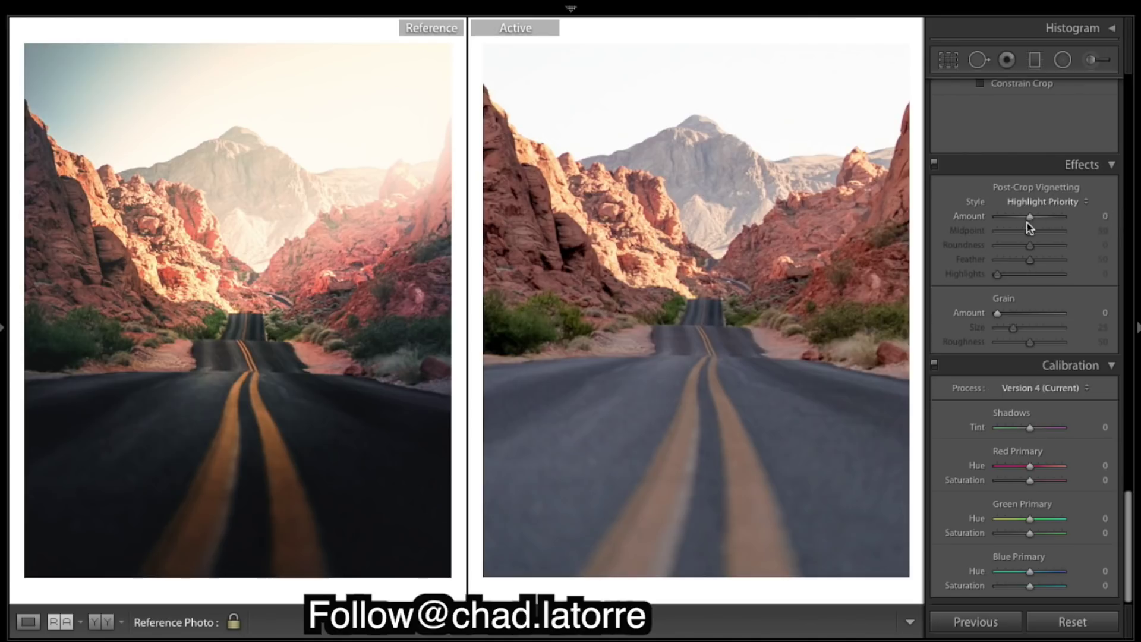
Step: Set the post-crop vignette Amount to -12 and Midpoint to about 33
left_click_drag(1030, 215, 1030, 220)
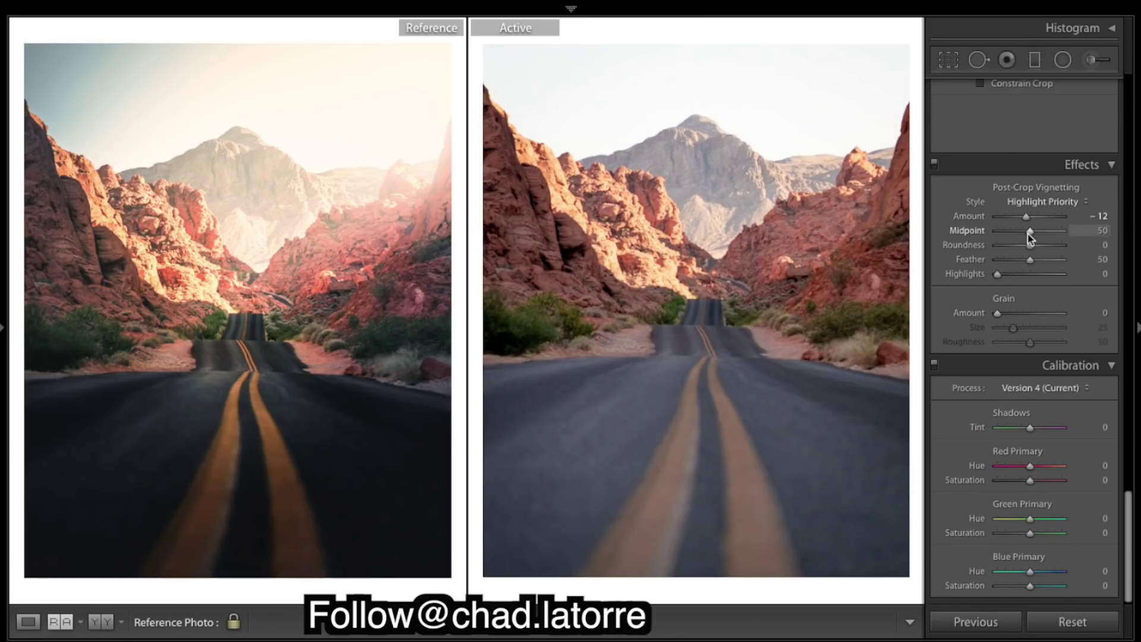
left_click_drag(1031, 231, 1027, 233)
mouse_move(1026, 234)
left_mouse_down()
mouse_move(998, 234)
mouse_move(1016, 230)
left_mouse_up()
left_click_drag(1015, 231, 1017, 231)
scroll(1061, 250, "up", 5)
scroll(1061, 250, "up", 5)
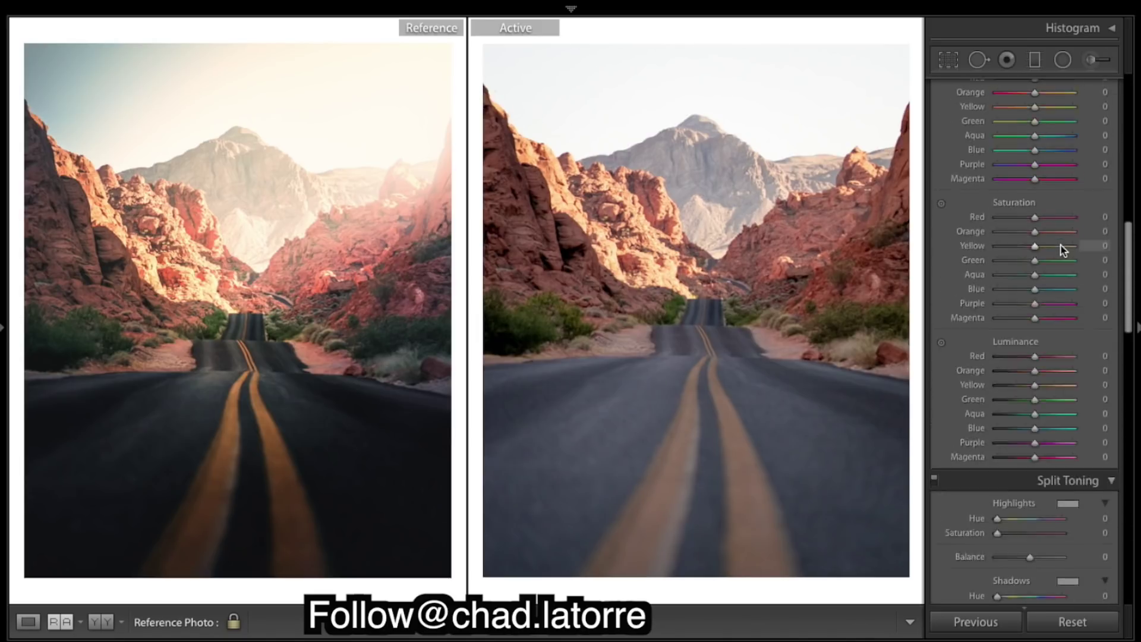
scroll(1061, 249, "up", 5)
scroll(1061, 250, "up", 3)
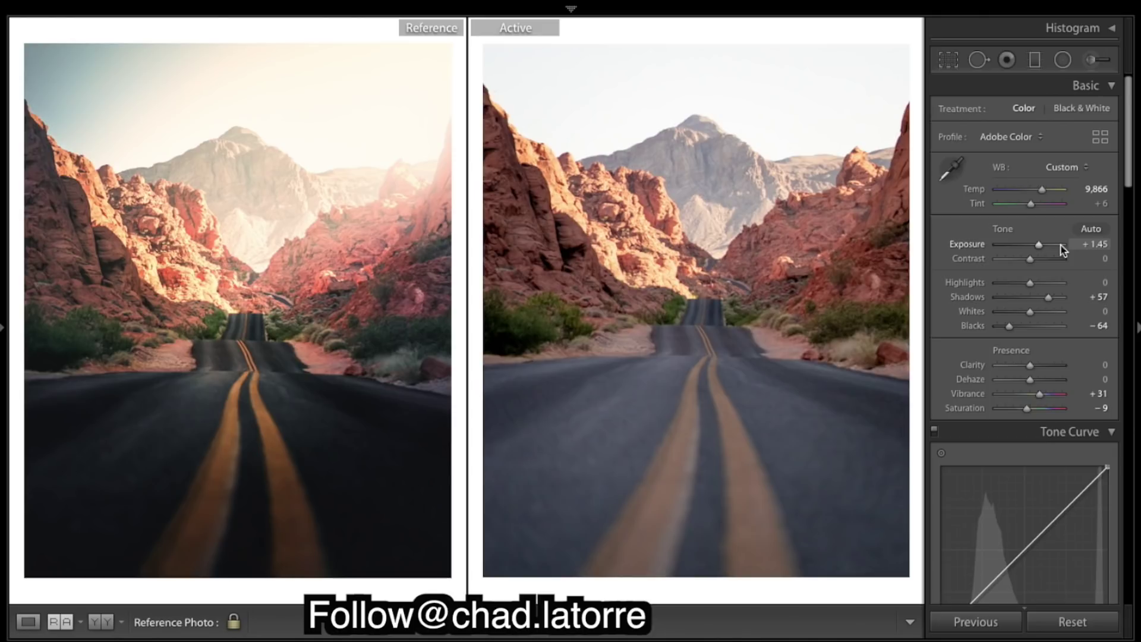
scroll(1060, 250, "down", 5)
scroll(1062, 249, "down", 5)
scroll(1061, 249, "down", 3)
scroll(1061, 249, "down", 3)
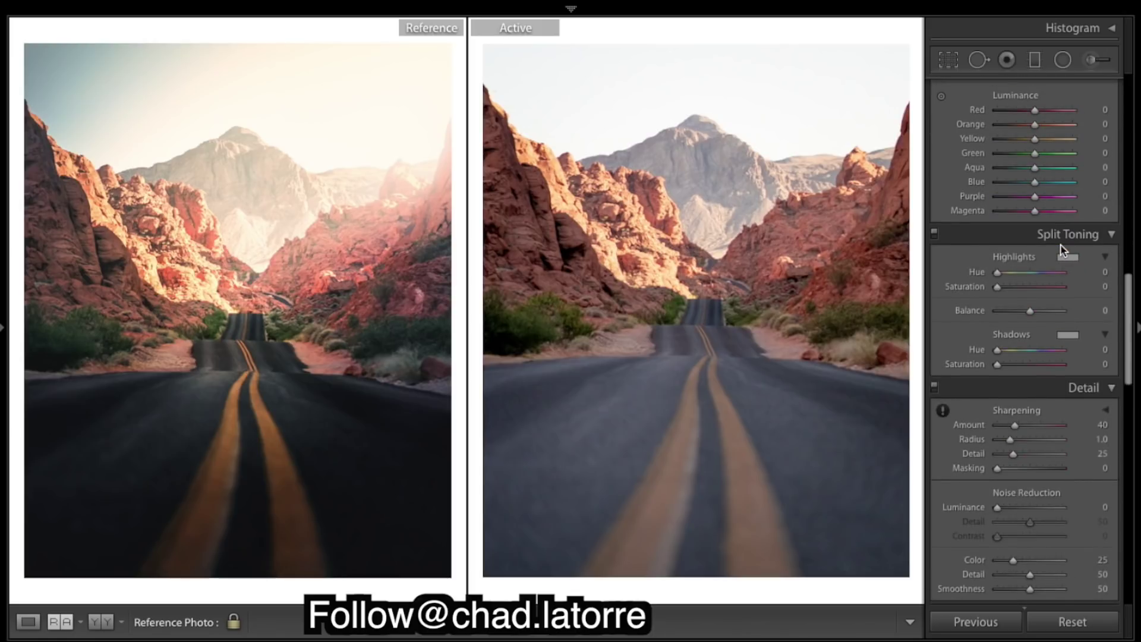
scroll(1061, 249, "down", 5)
scroll(1060, 250, "up", 15)
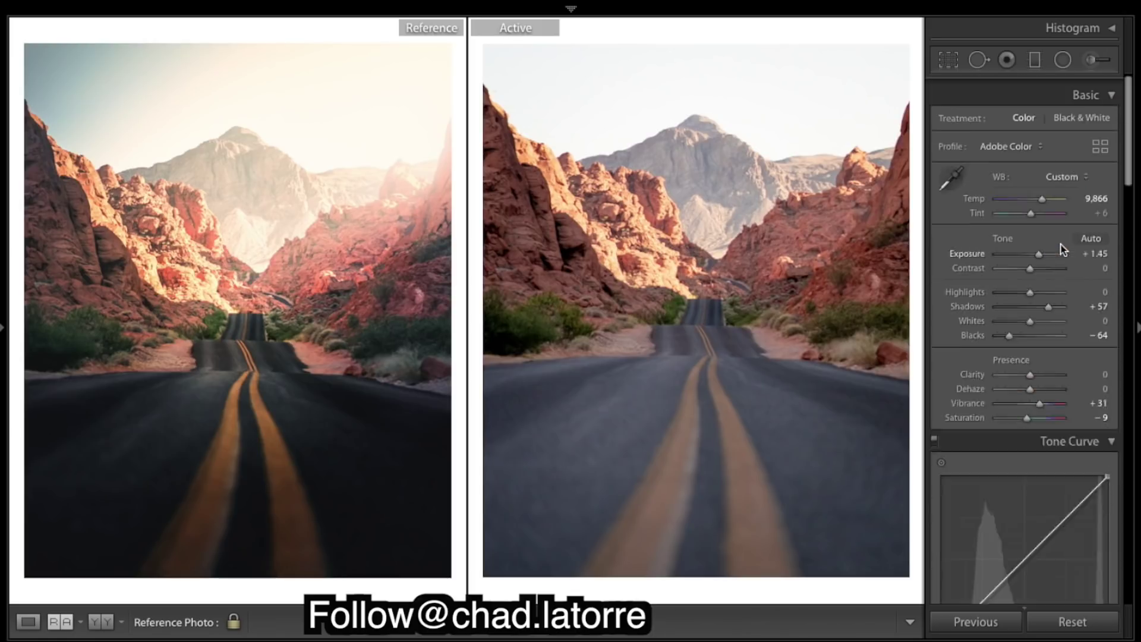
left_click(1037, 61)
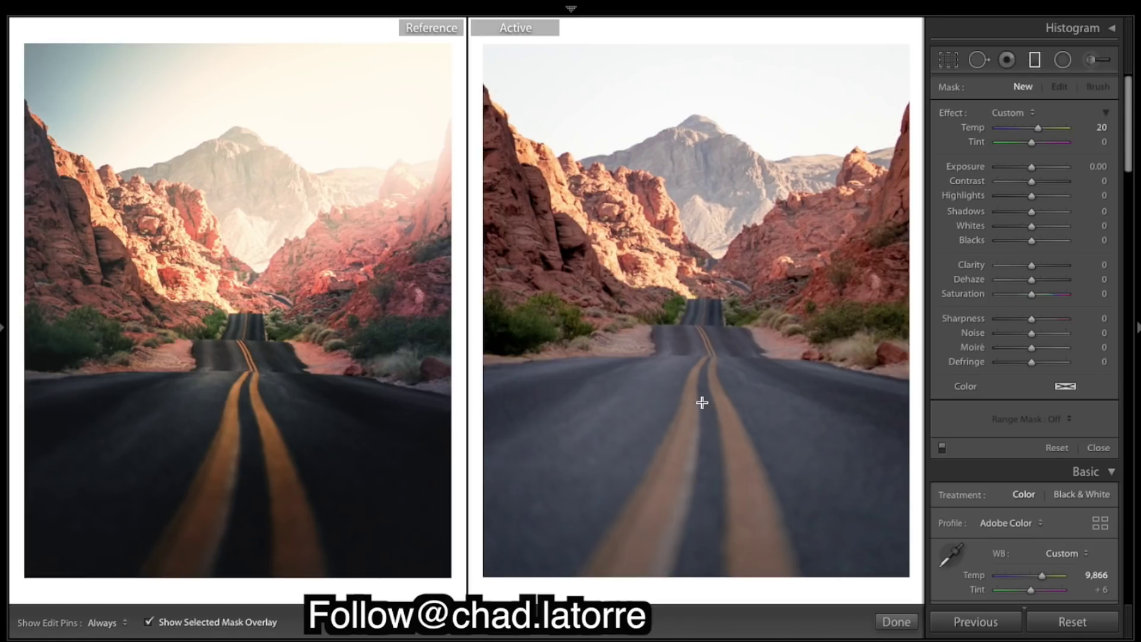
Step: Lay a graduated filter across the lower road and adjust its extent
left_click_drag(712, 383, 711, 311)
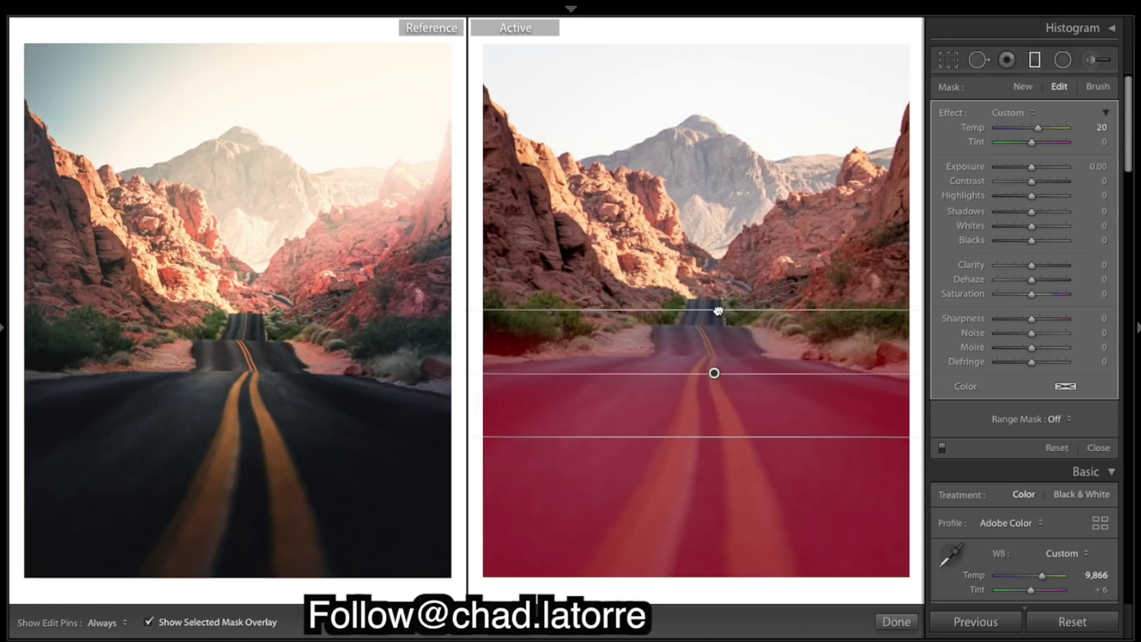
left_click_drag(719, 309, 719, 301)
left_click_drag(694, 366, 693, 369)
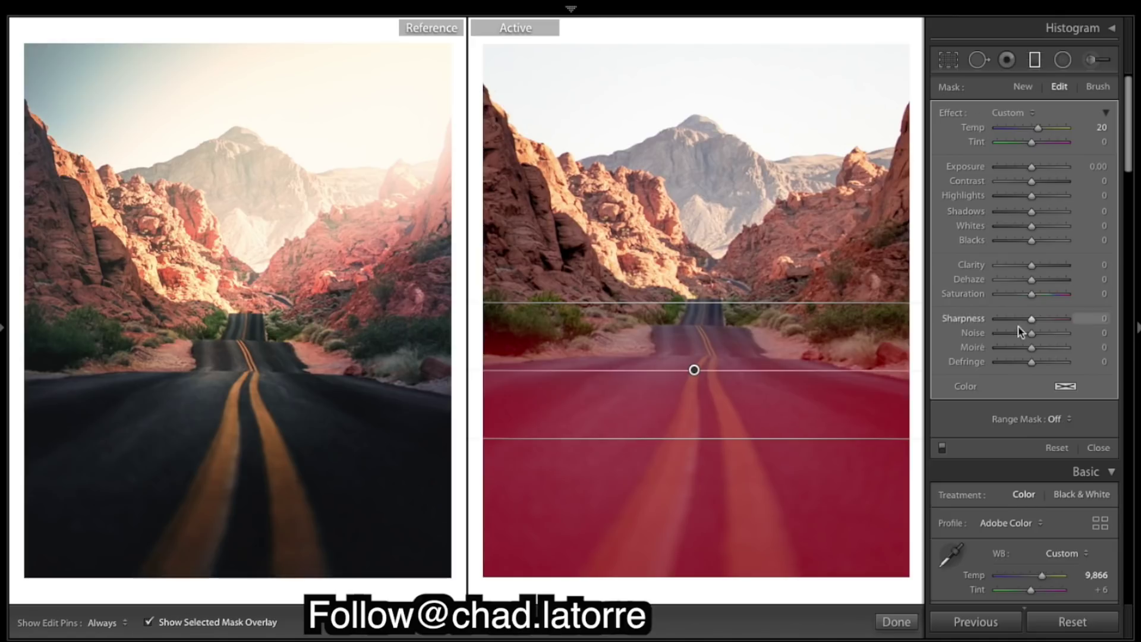
key("F6")
key("F6")
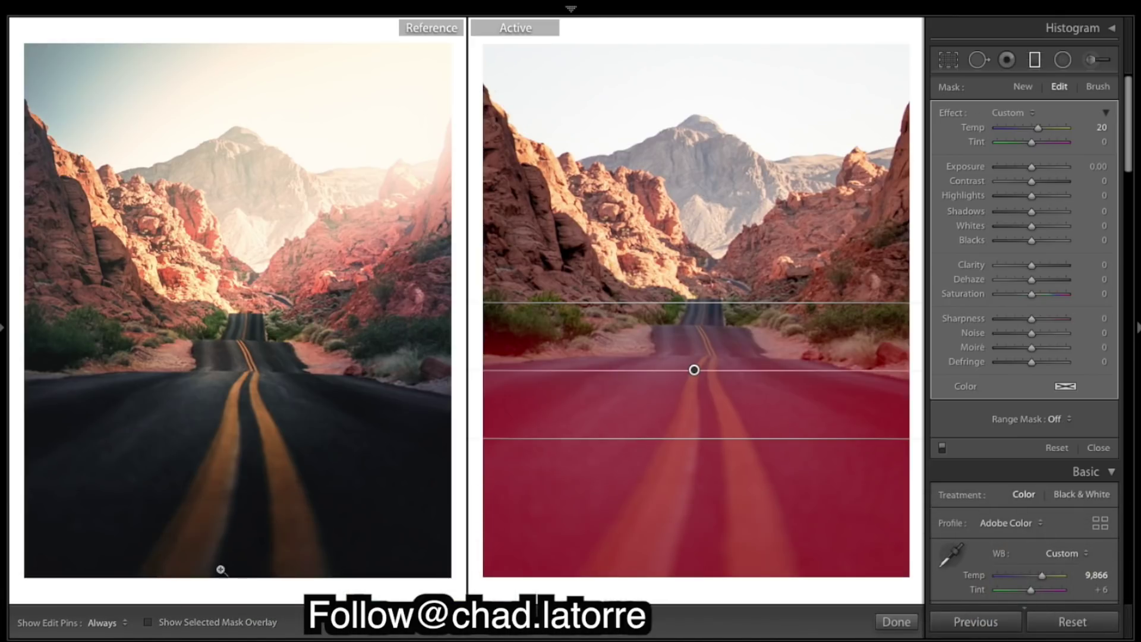
Step: Hide the mask overlay and give the gradient Exposure -0.67 and Blacks -12
left_click(148, 622)
left_click_drag(1031, 166, 1024, 167)
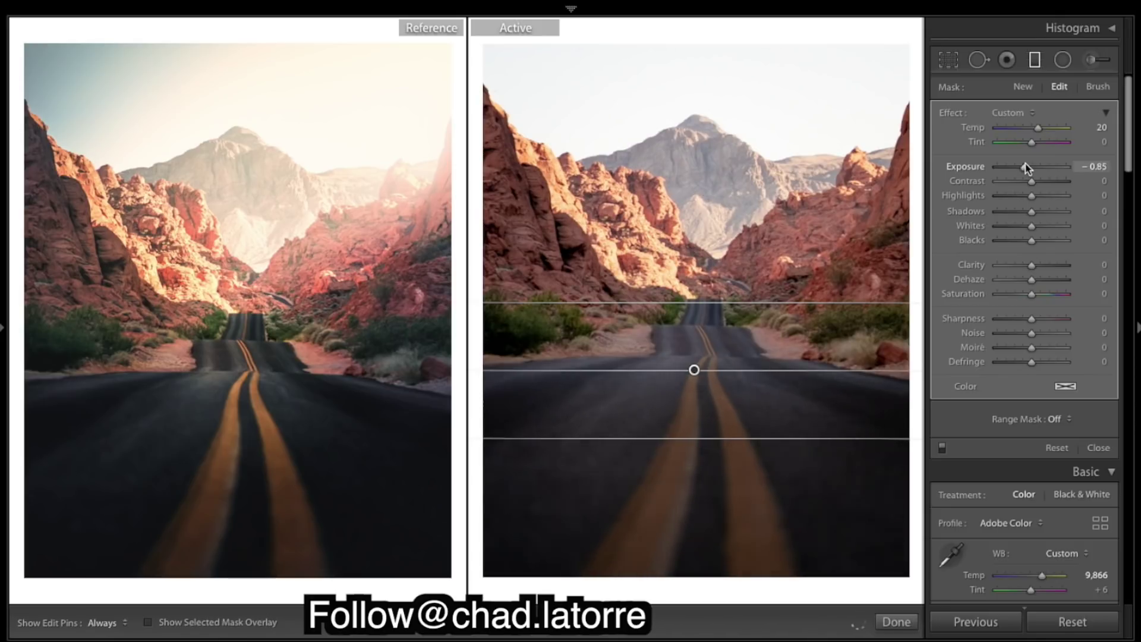
left_click_drag(1025, 168, 1027, 167)
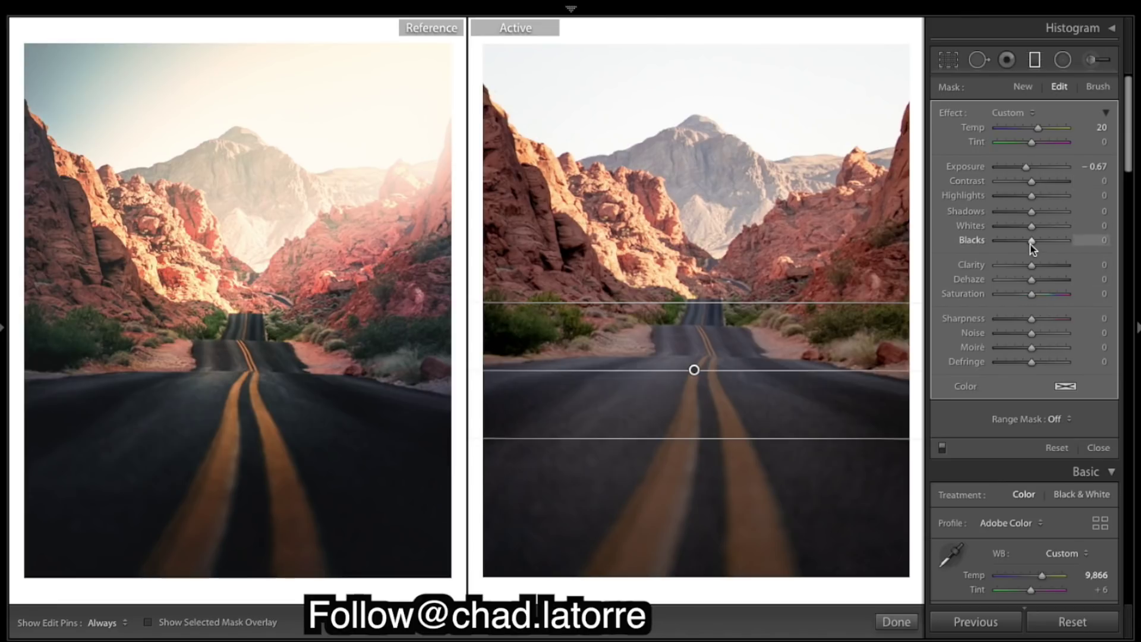
left_click_drag(1031, 241, 1026, 240)
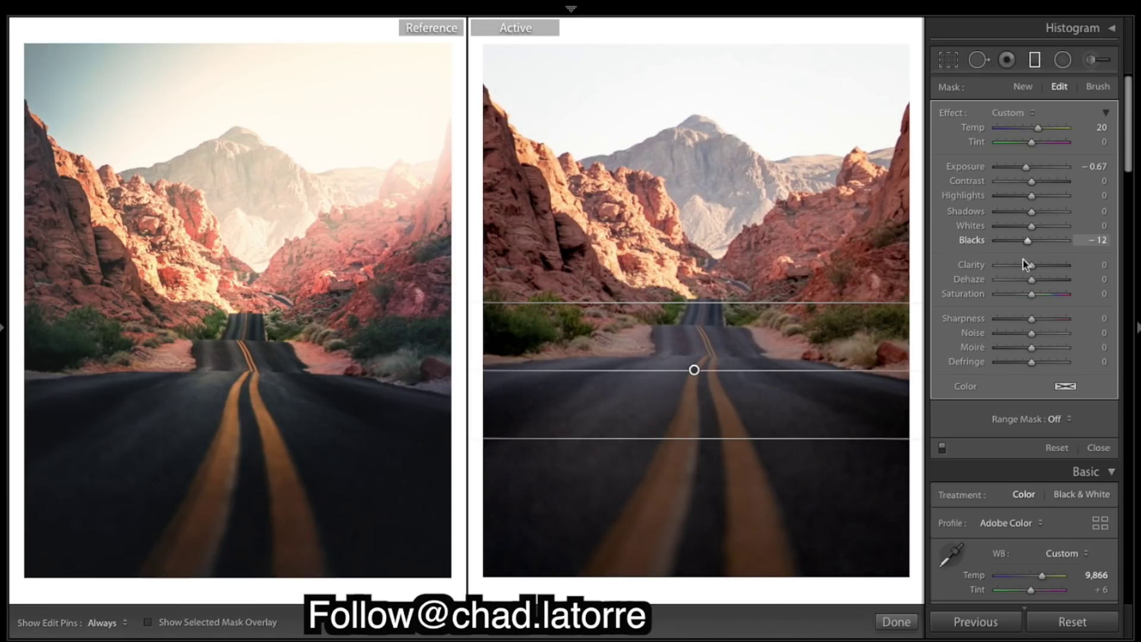
left_click(900, 615)
scroll(1076, 238, "down", 5)
scroll(1076, 238, "down", 5)
scroll(1077, 238, "down", 3)
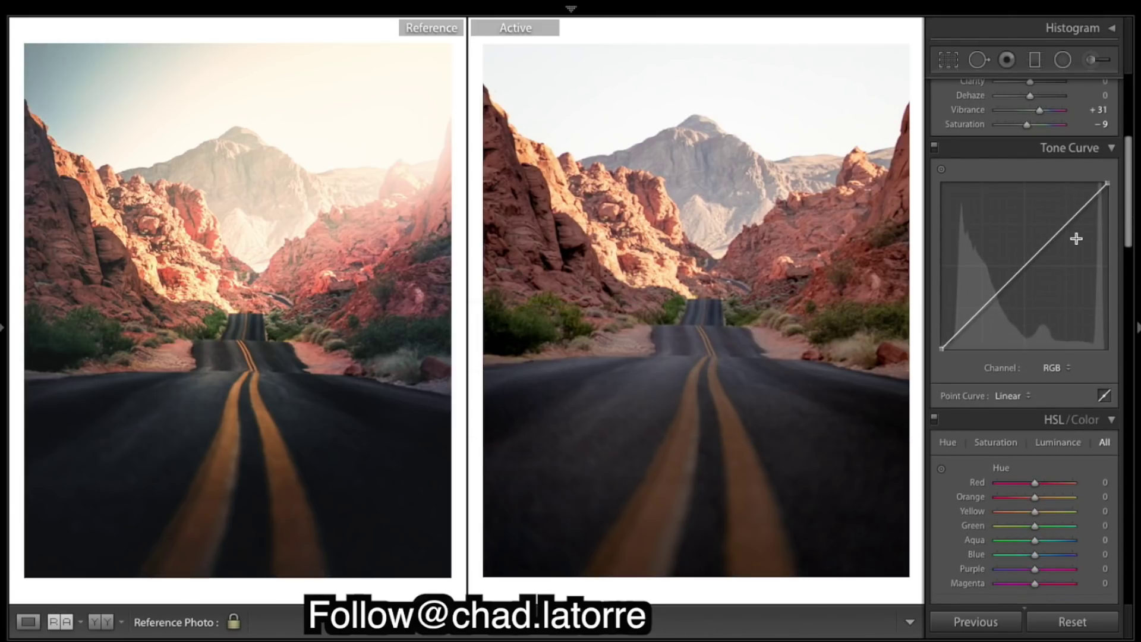
scroll(1075, 238, "up", 1)
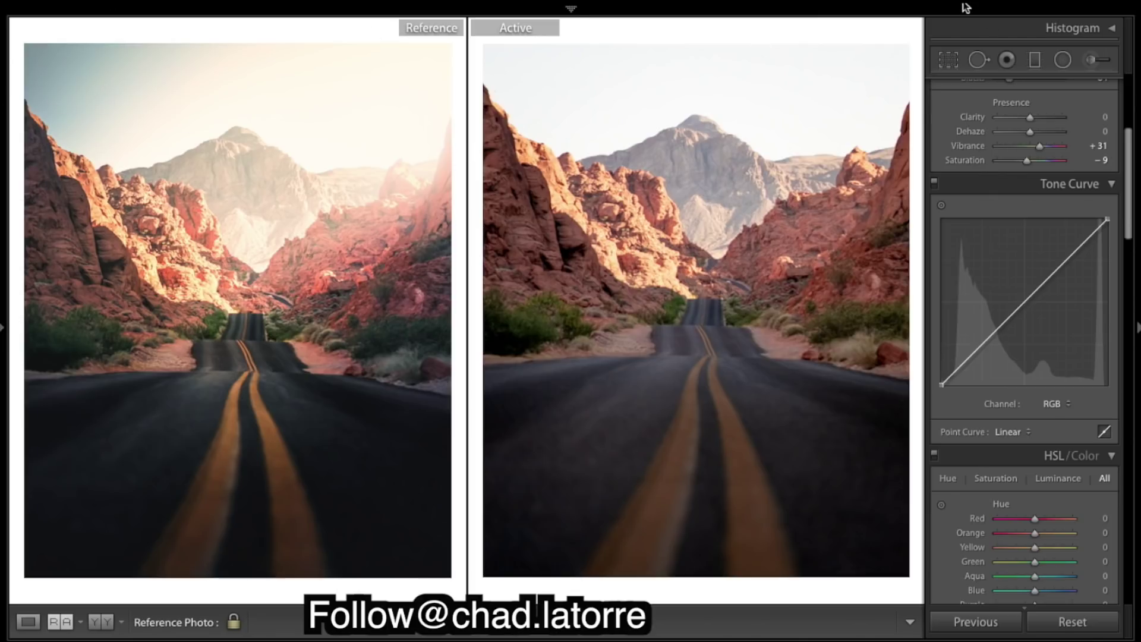
Step: Select the Graduated Filter tool for a second gradient
left_click(1035, 60)
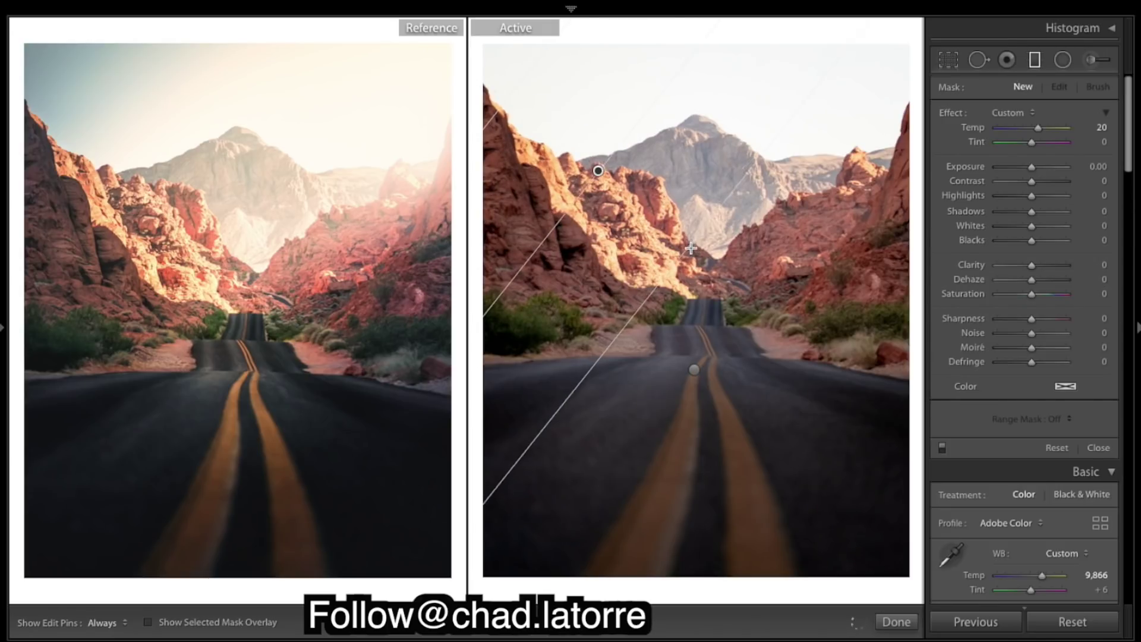
Step: Drag a diagonal gradient from the upper left, reset its Temp, and set Whites to -30
left_click_drag(512, 107, 669, 273)
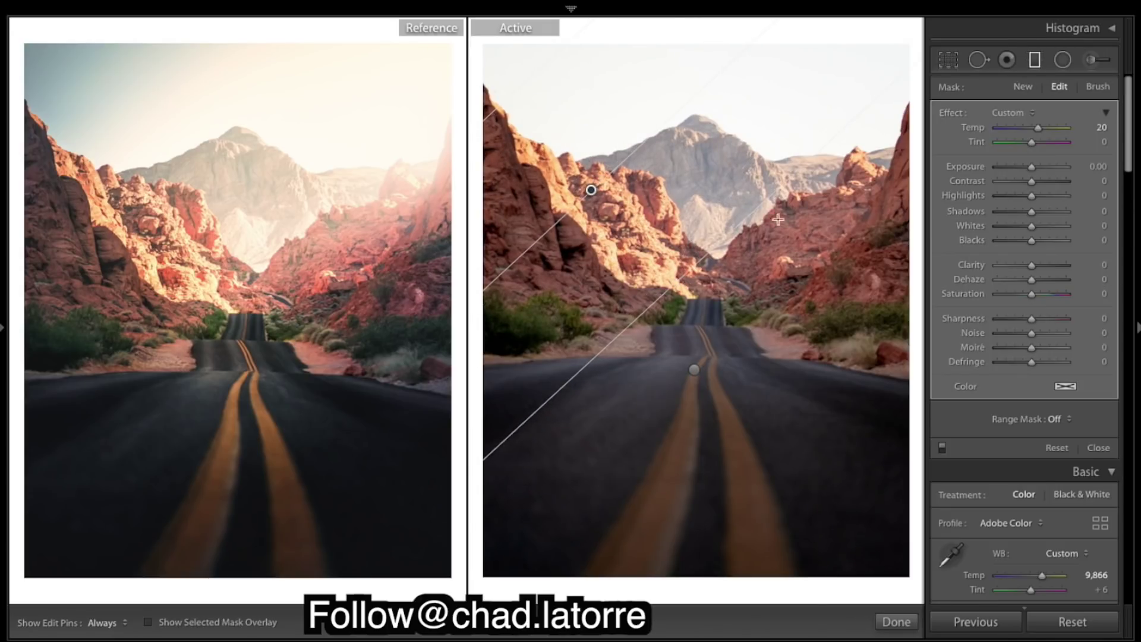
double_click(977, 125)
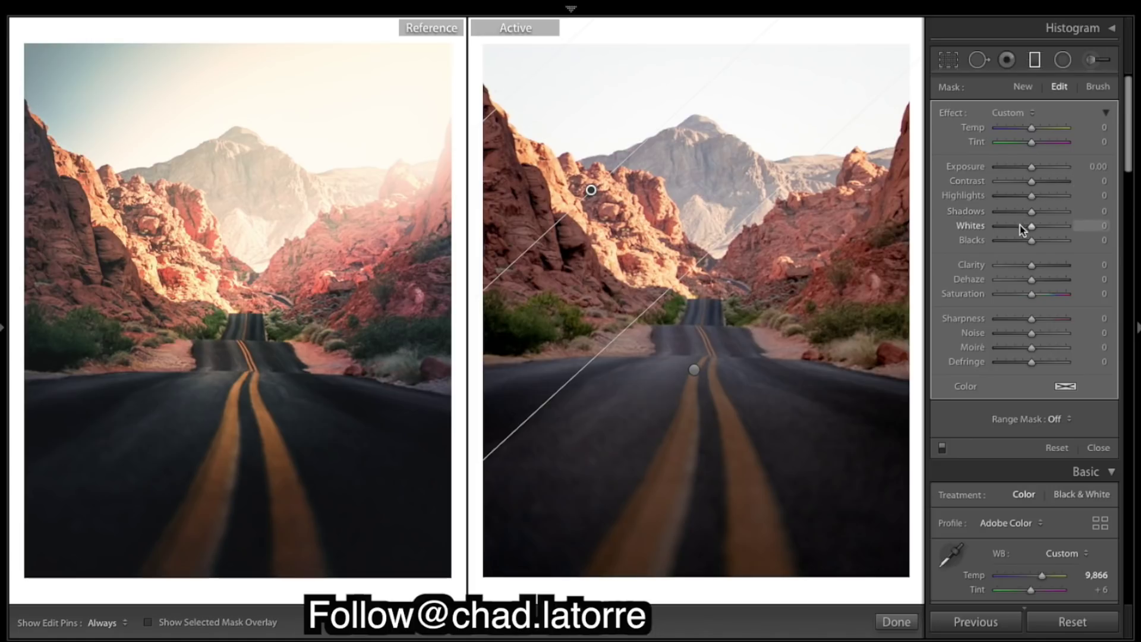
left_click_drag(1031, 226, 981, 228)
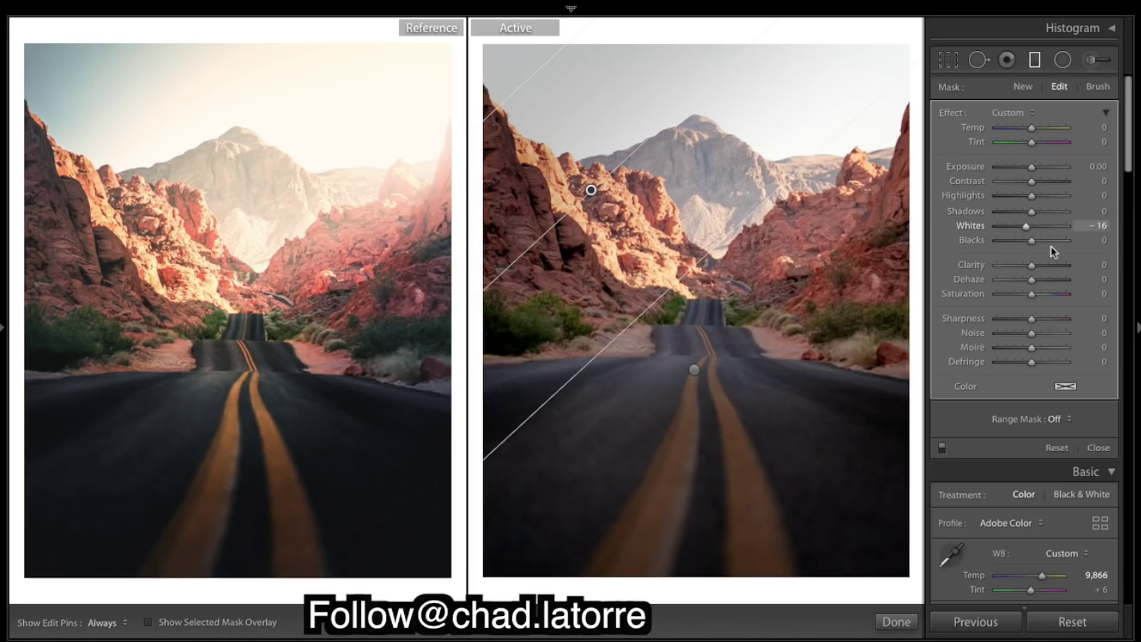
key("Up")
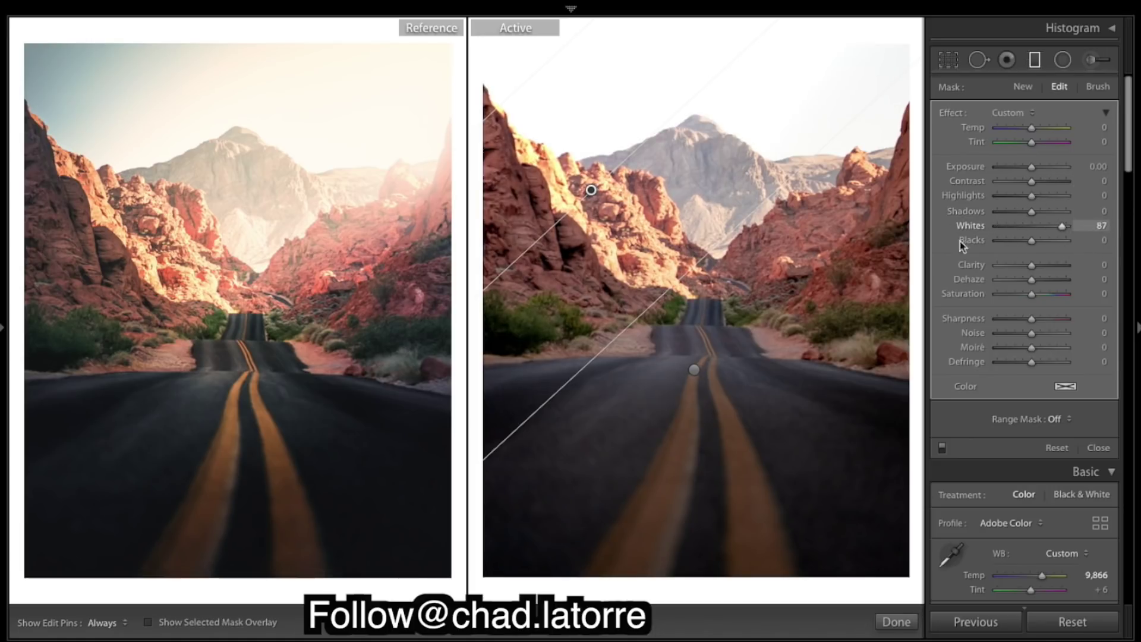
left_click_drag(1001, 227, 1015, 228)
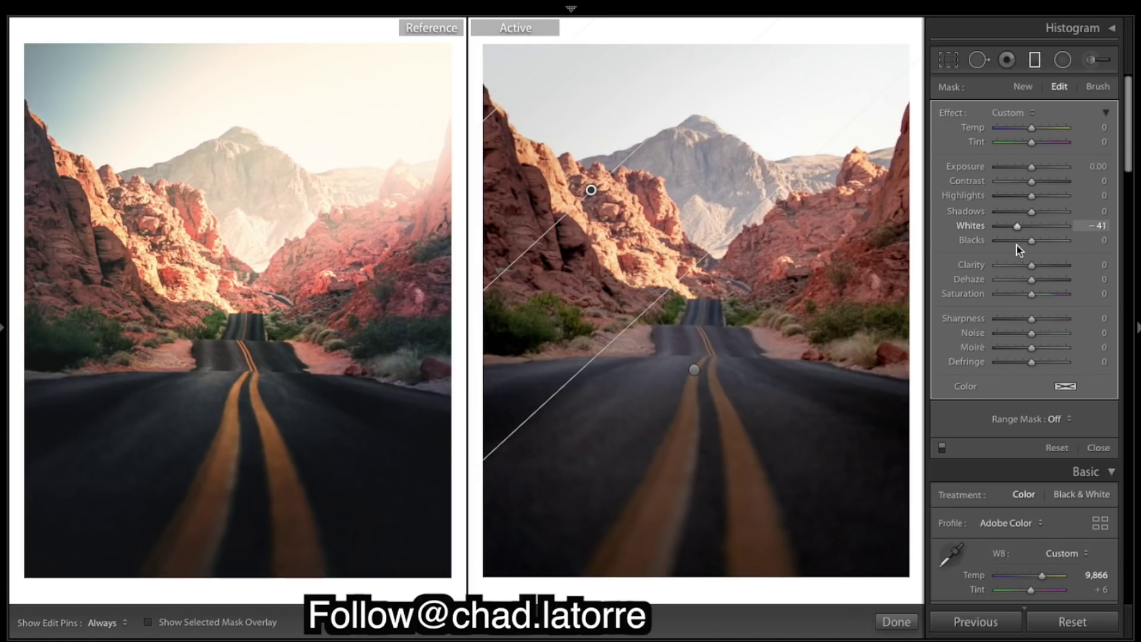
left_click_drag(1016, 227, 1023, 226)
left_click(903, 626)
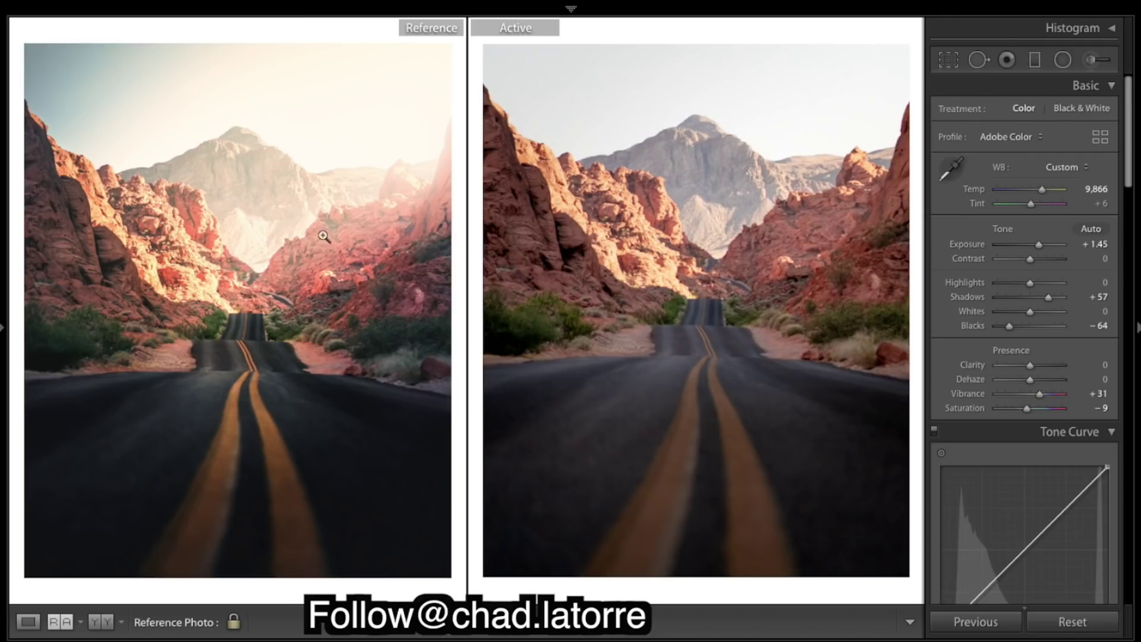
Step: Draw a radial filter over the sky and mountain and narrow its edges
left_click(1062, 60)
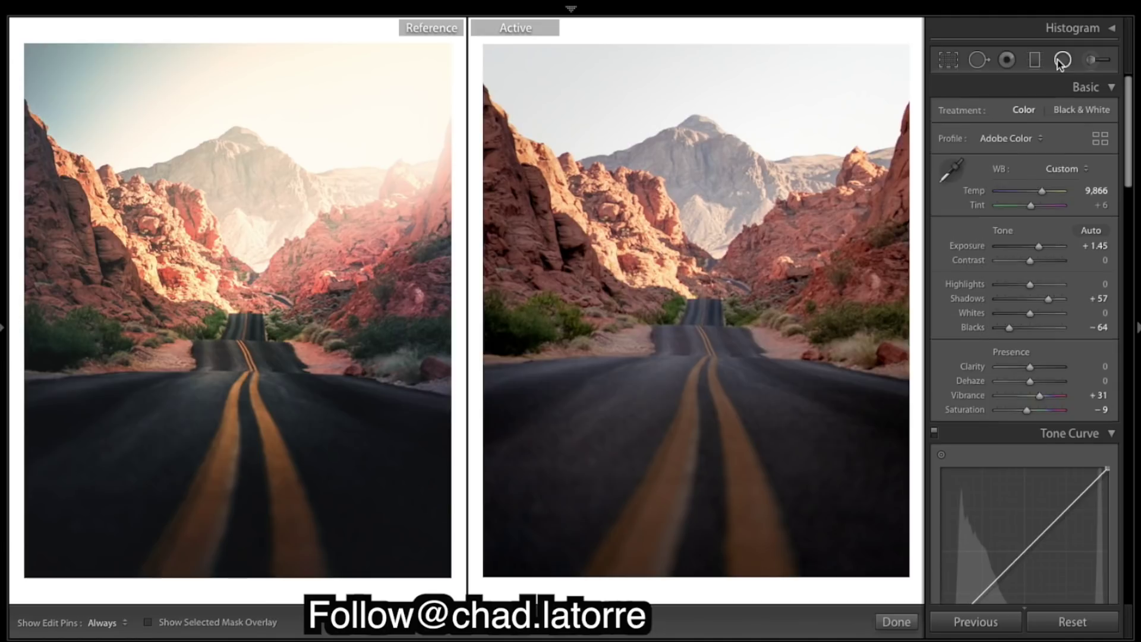
left_click_drag(760, 108, 869, 183)
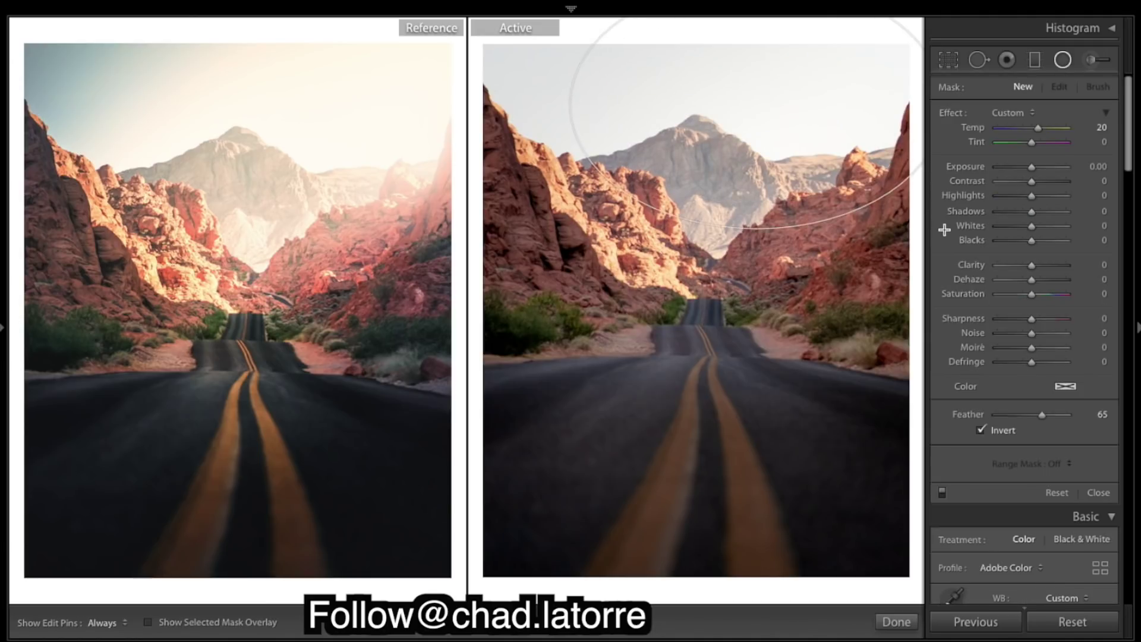
left_click_drag(755, 105, 807, 138)
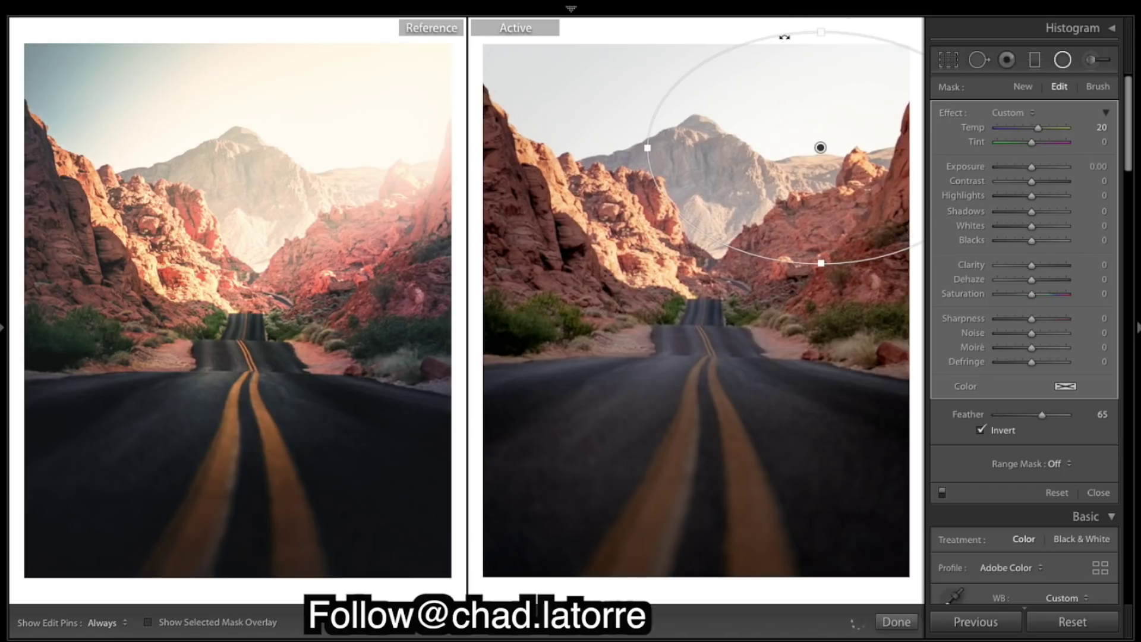
left_click_drag(822, 34, 822, 49)
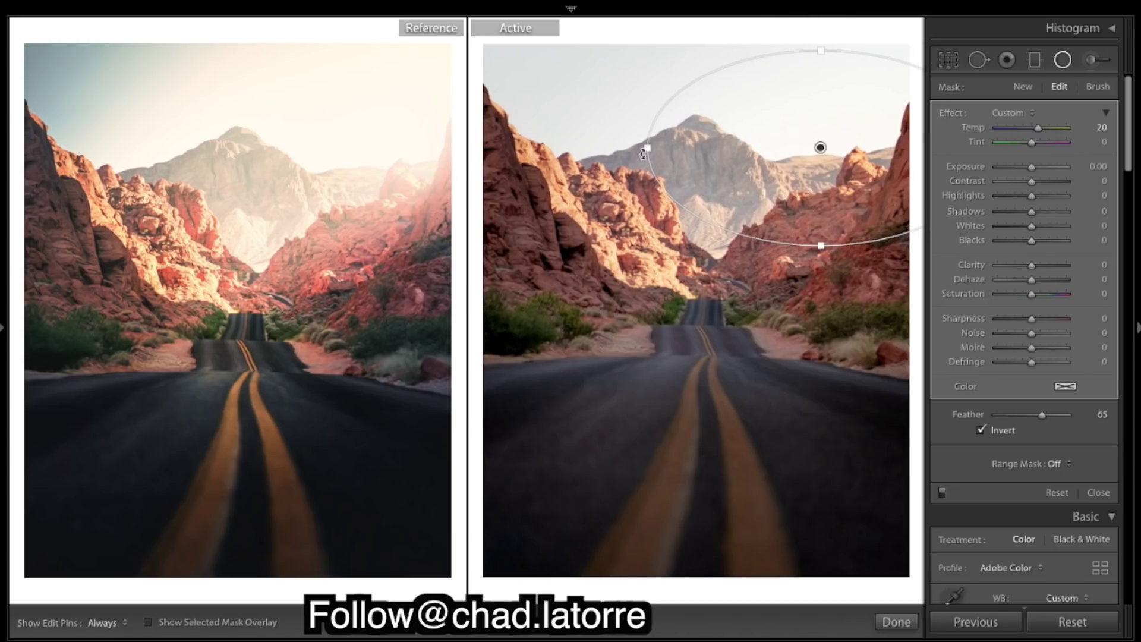
left_click_drag(653, 147, 692, 148)
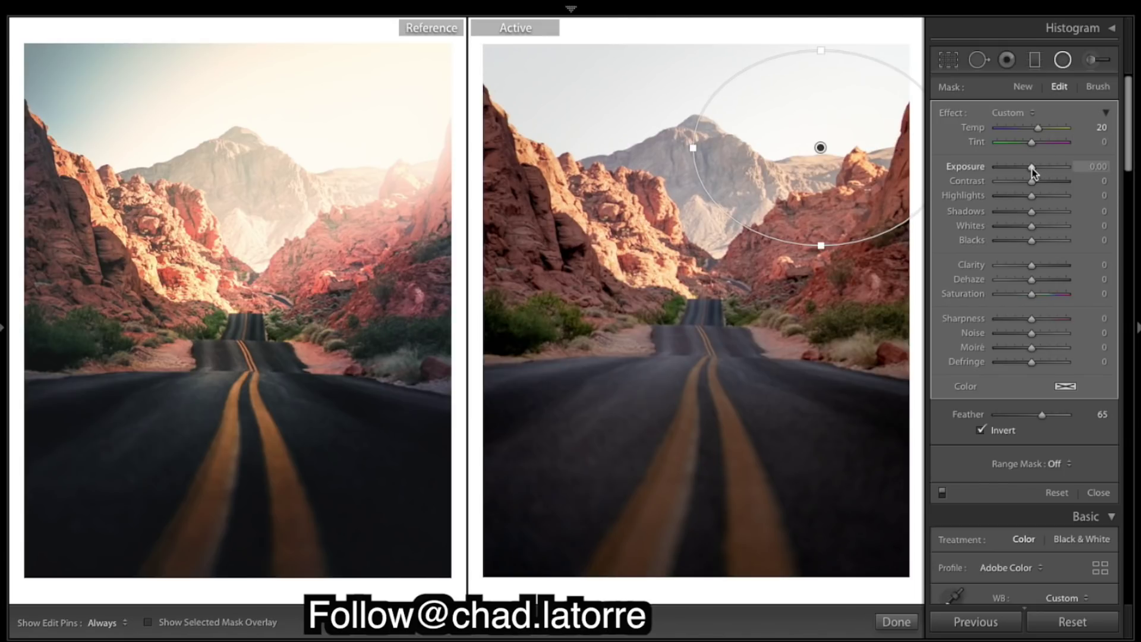
Step: Give the radial filter Exposure +0.57 and Temp +100
left_click_drag(1031, 167, 1036, 167)
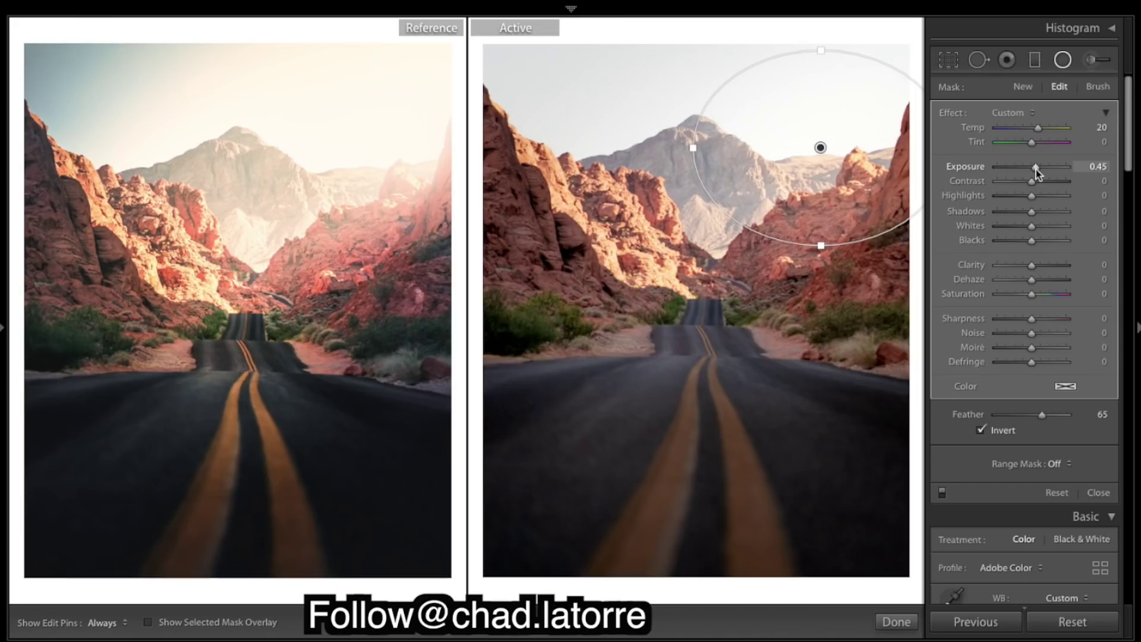
left_click_drag(1037, 171, 1039, 170)
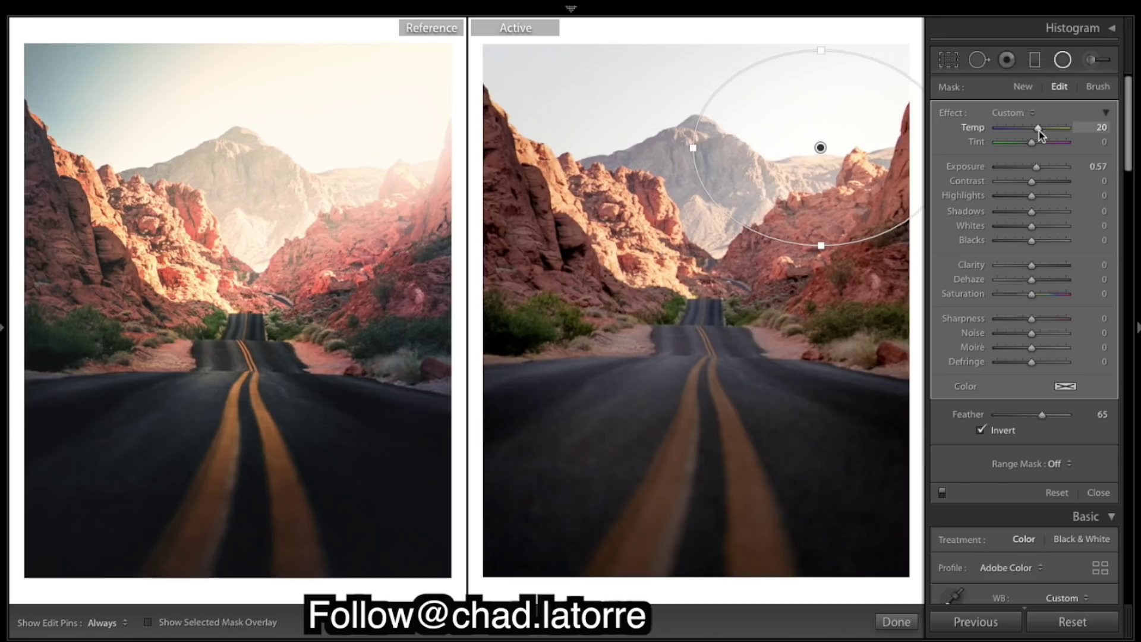
mouse_move(1038, 130)
left_mouse_down()
mouse_move(1015, 128)
mouse_move(1067, 128)
left_mouse_up()
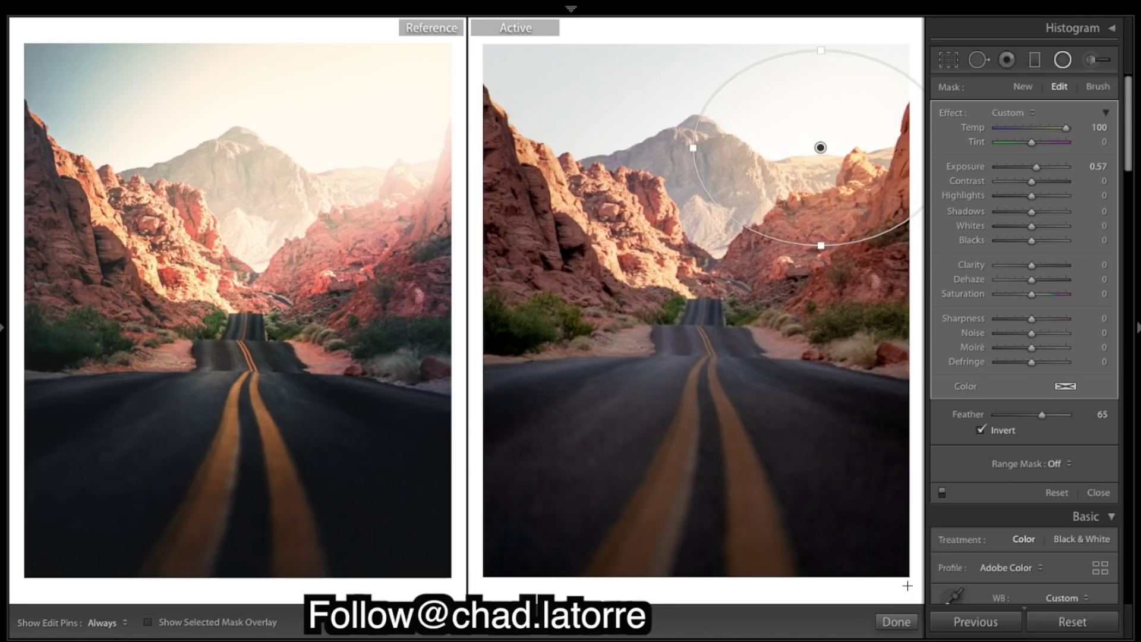
left_click(896, 622)
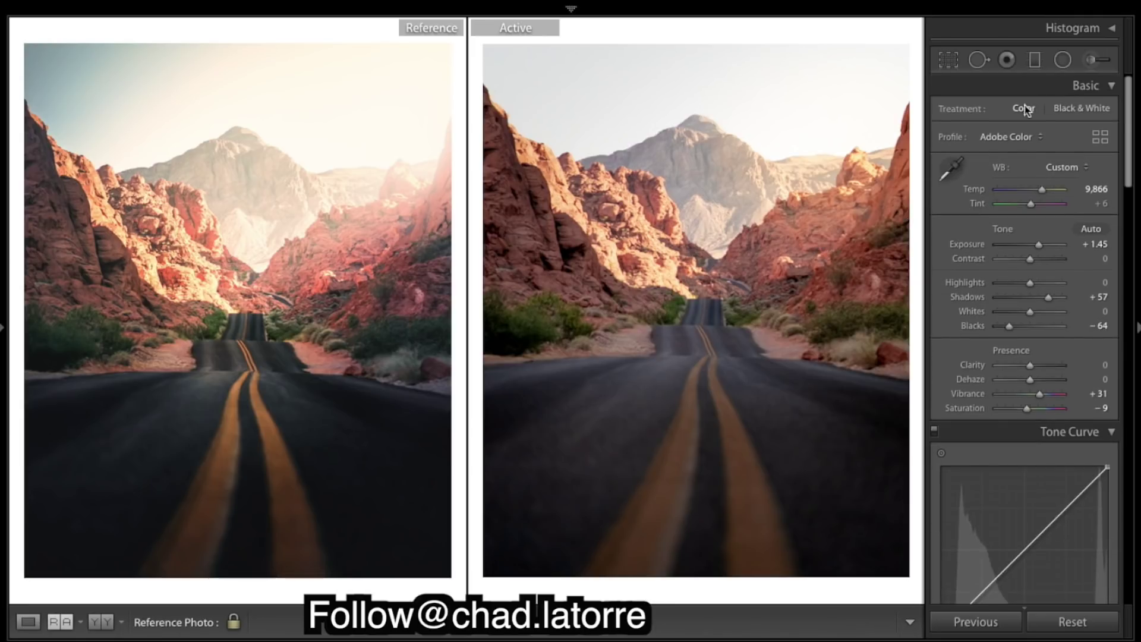
Step: Draw a large new radial filter over the upper photo
left_click(1093, 60)
left_click(1062, 60)
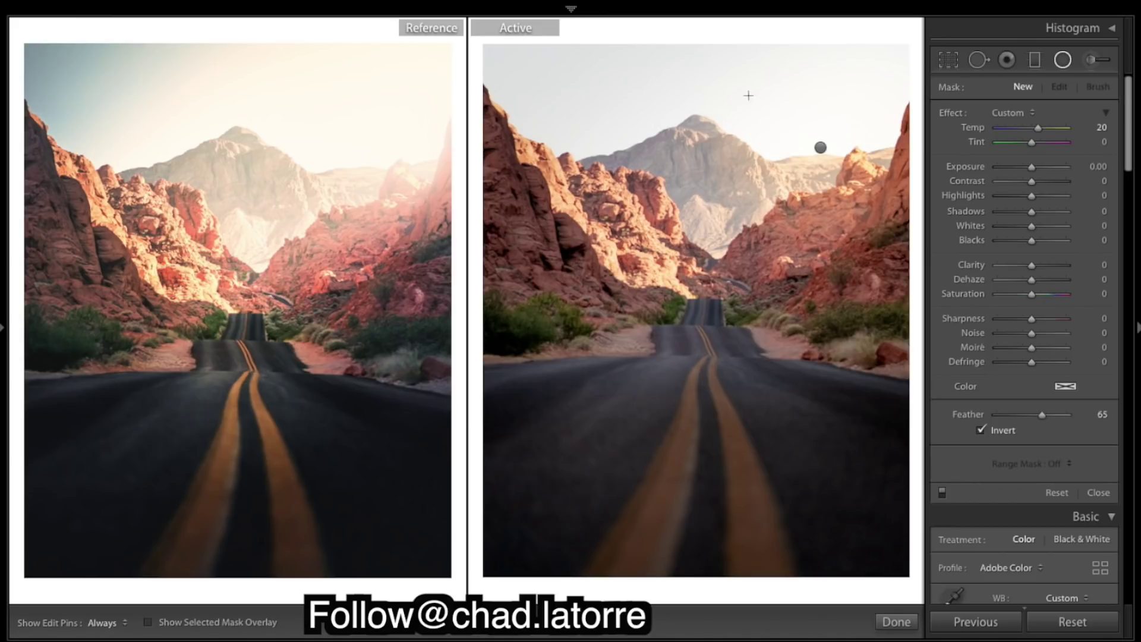
left_click(821, 147)
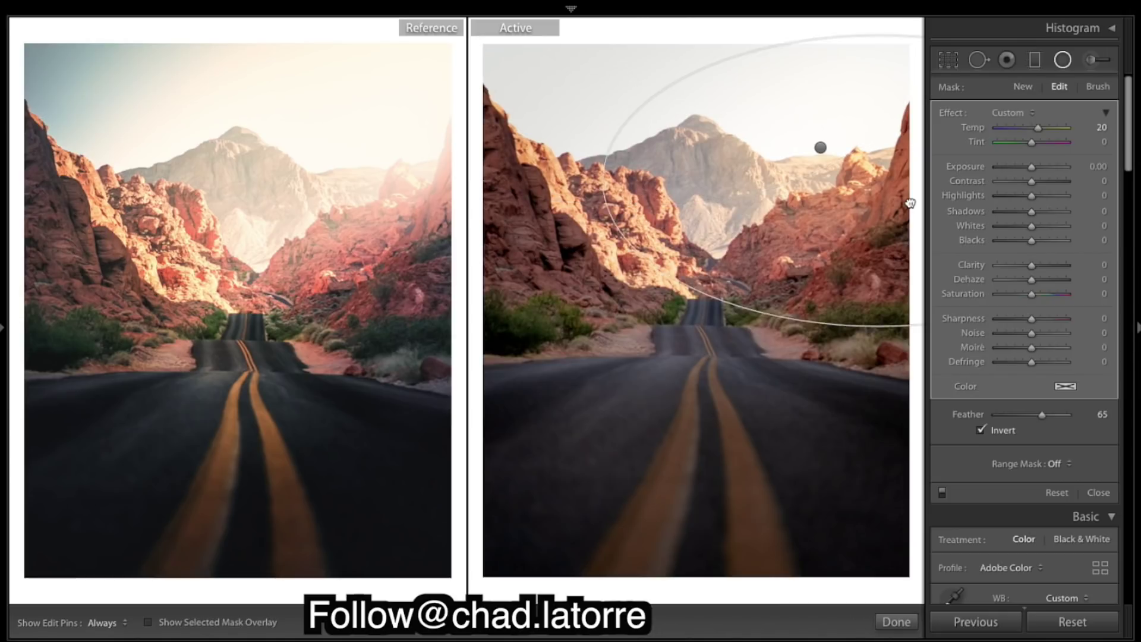
left_click_drag(909, 204, 758, 143)
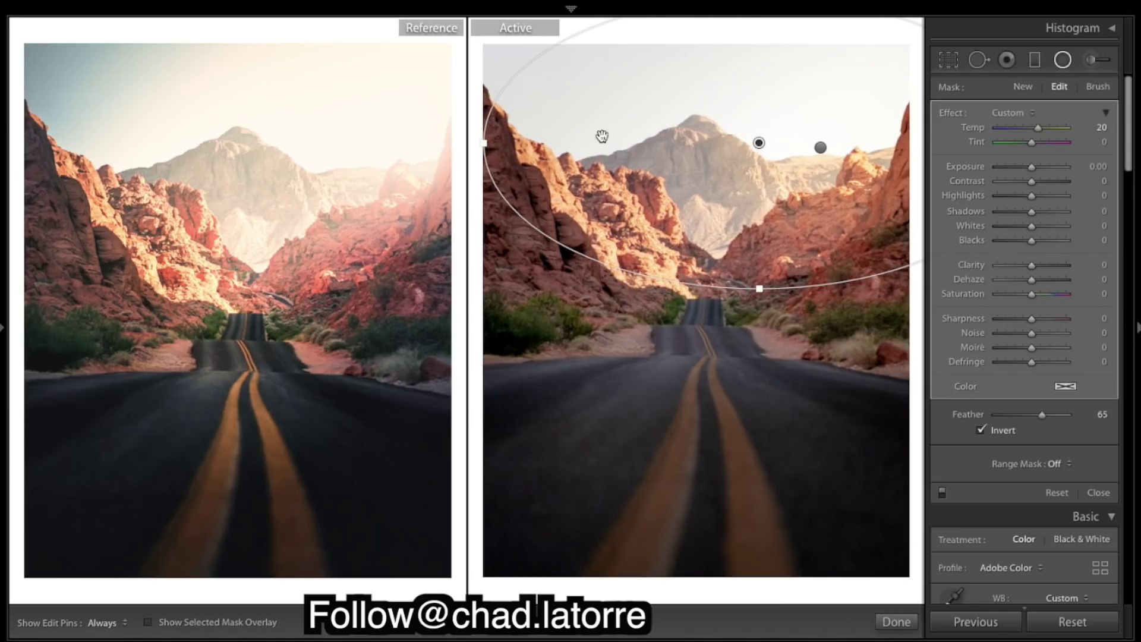
Step: Reshape and reposition the filter over the sky and mountain, checking its mask overlay
left_click_drag(484, 148, 527, 144)
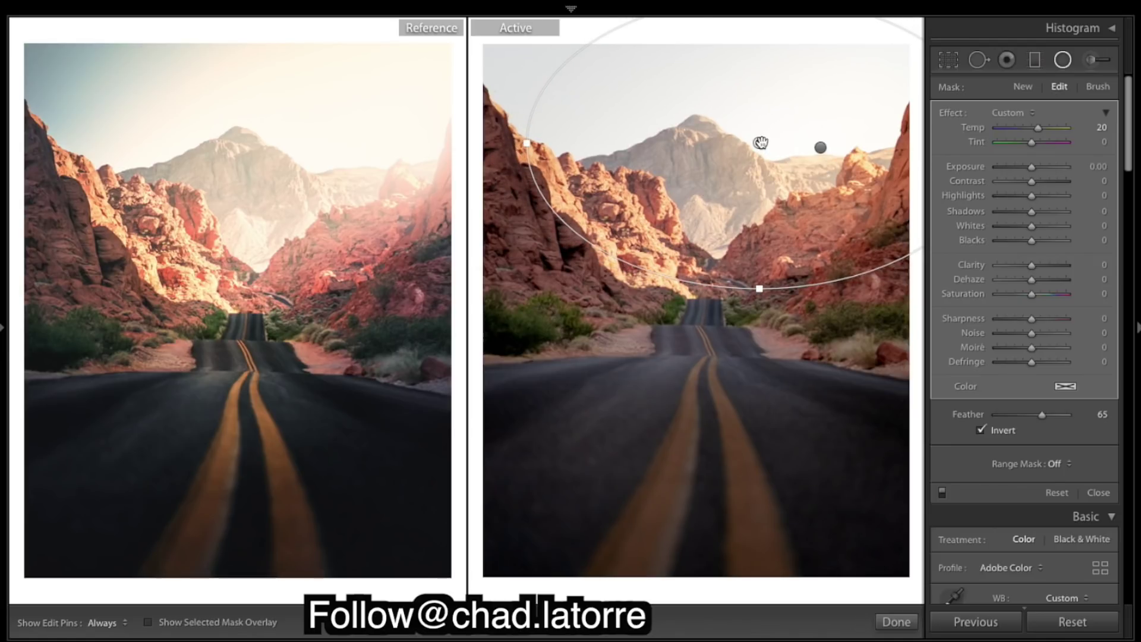
left_click_drag(760, 142, 771, 188)
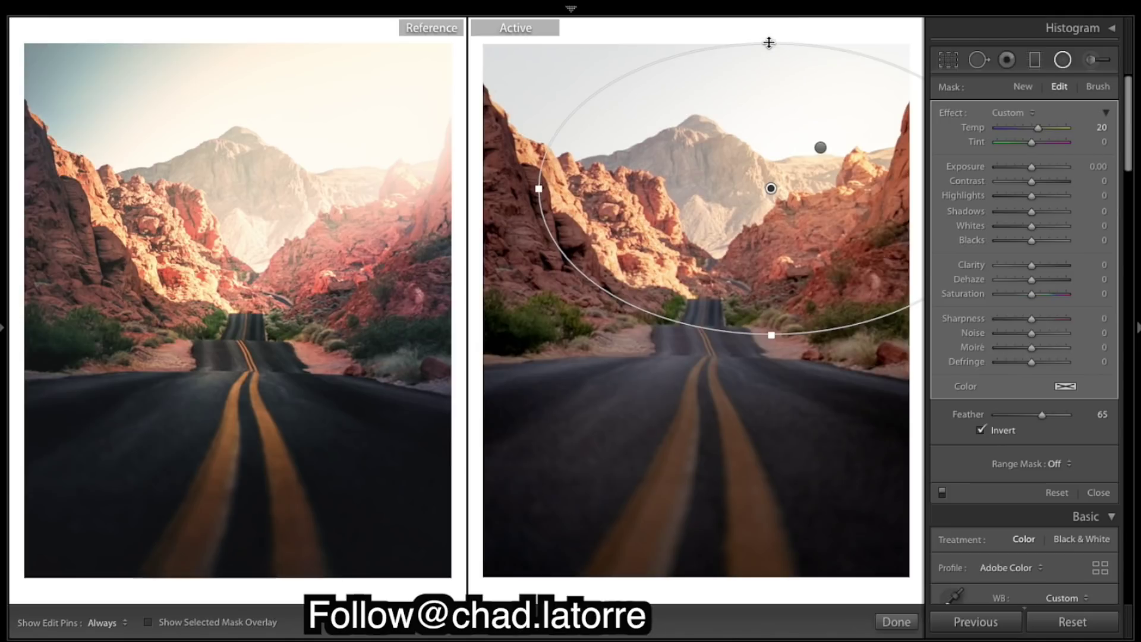
left_click_drag(769, 43, 768, 13)
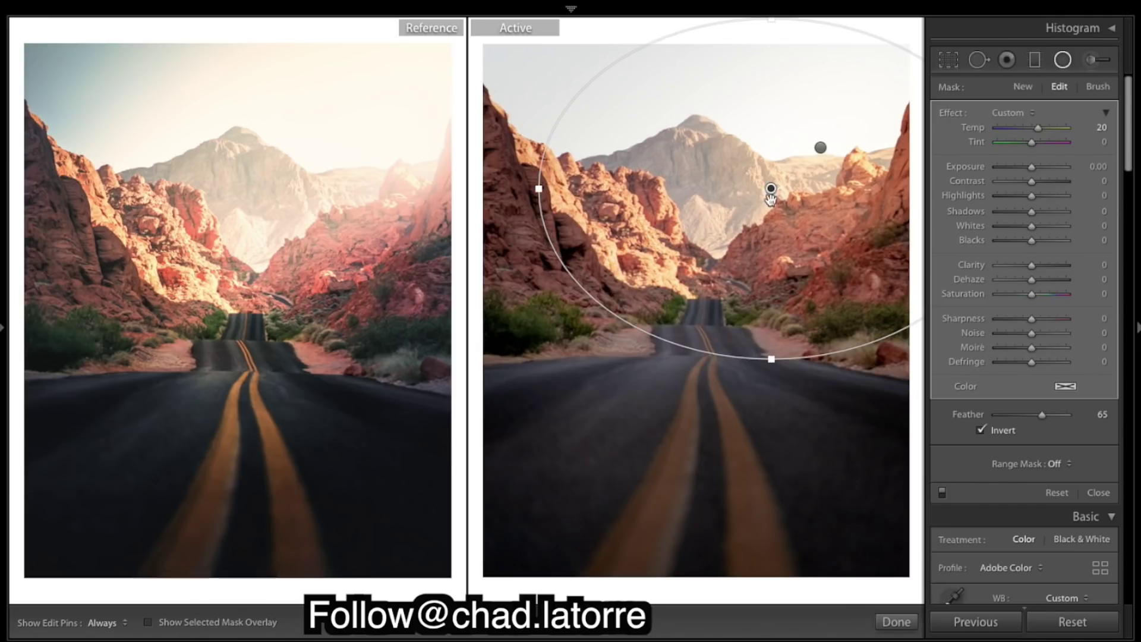
left_click_drag(771, 360, 771, 346)
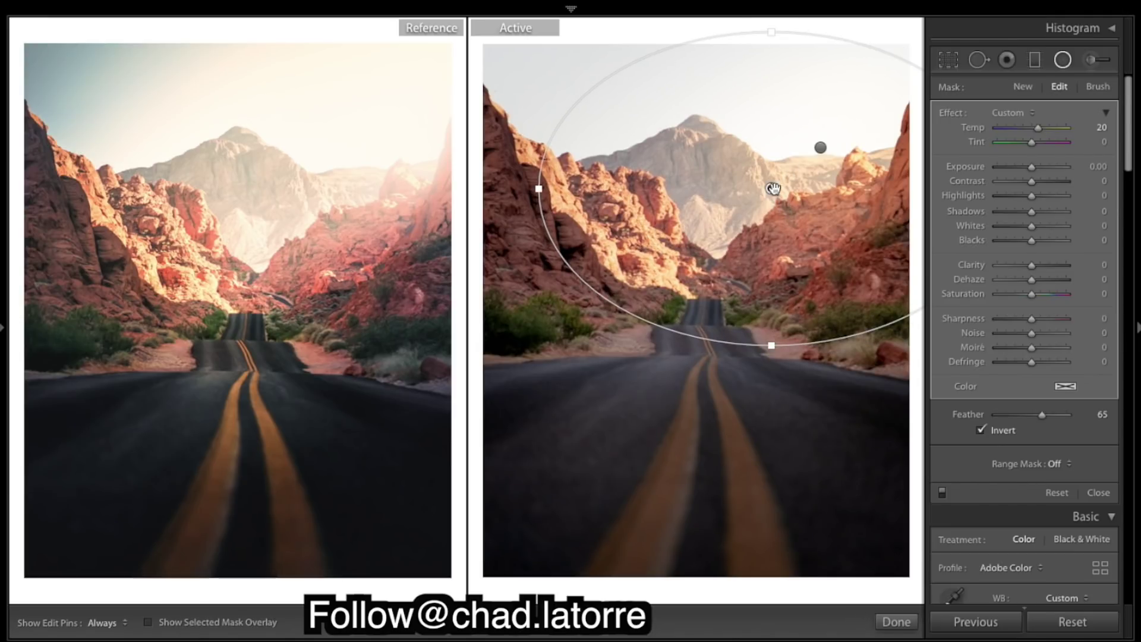
left_click_drag(773, 188, 754, 145)
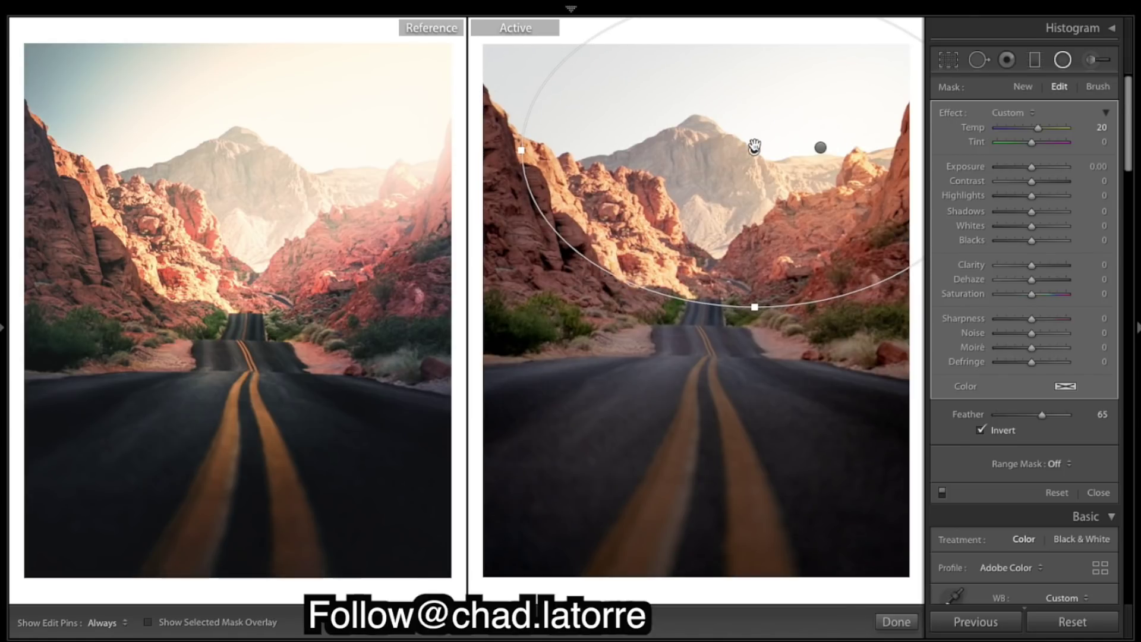
key("o")
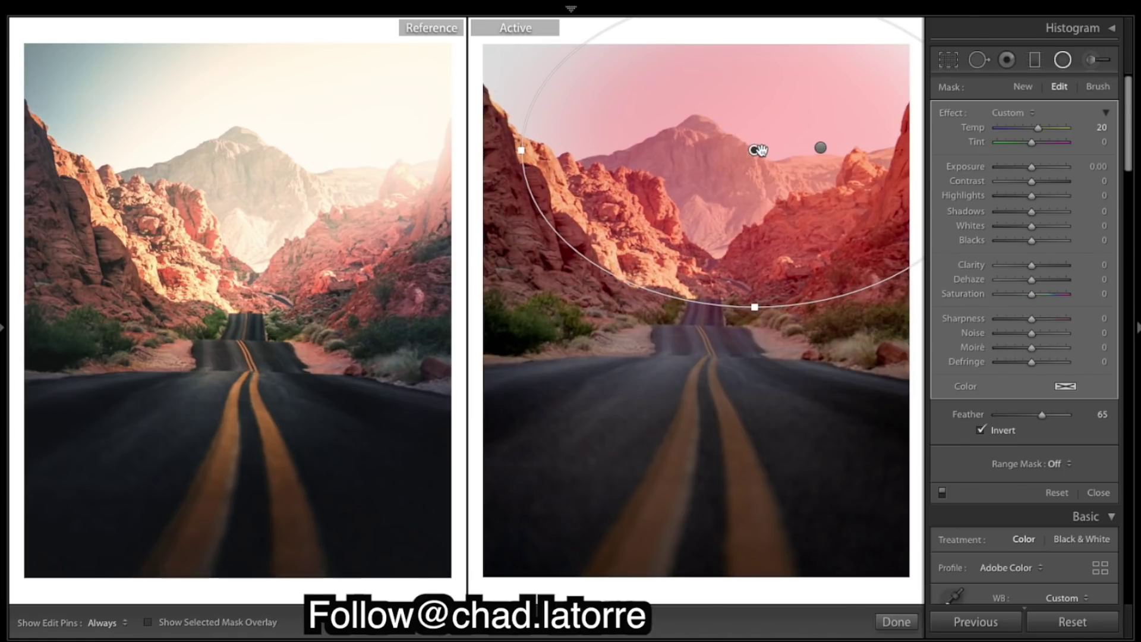
key("o")
left_click_drag(754, 146, 764, 142)
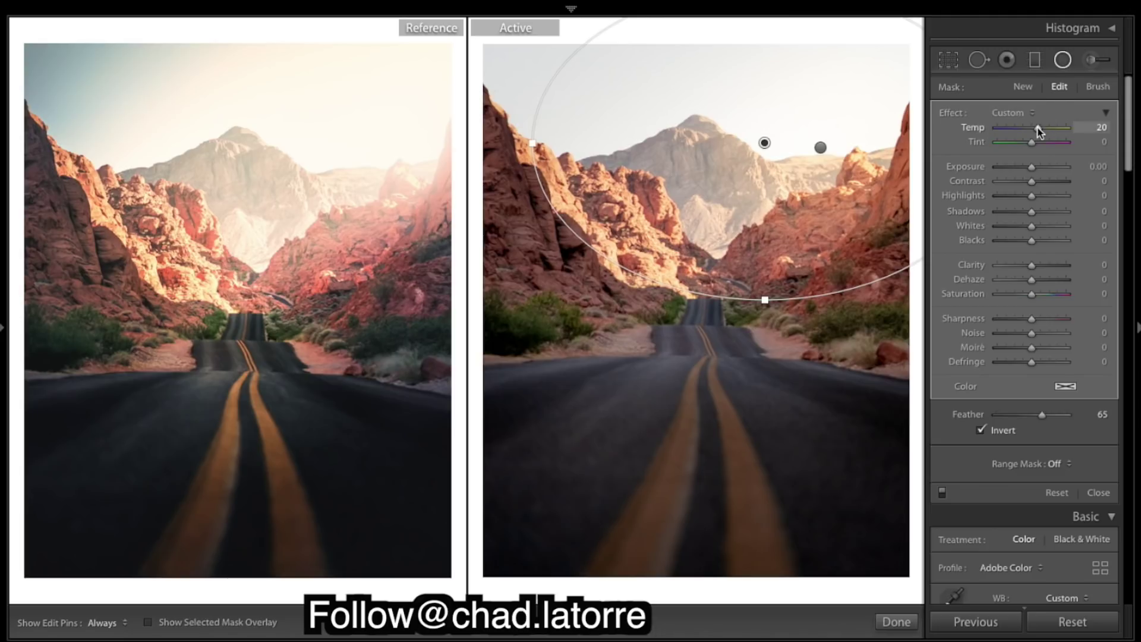
Step: Give the second radial filter Temp +100, Exposure -0.75 and Dehaze -24
left_click_drag(1038, 127, 1068, 128)
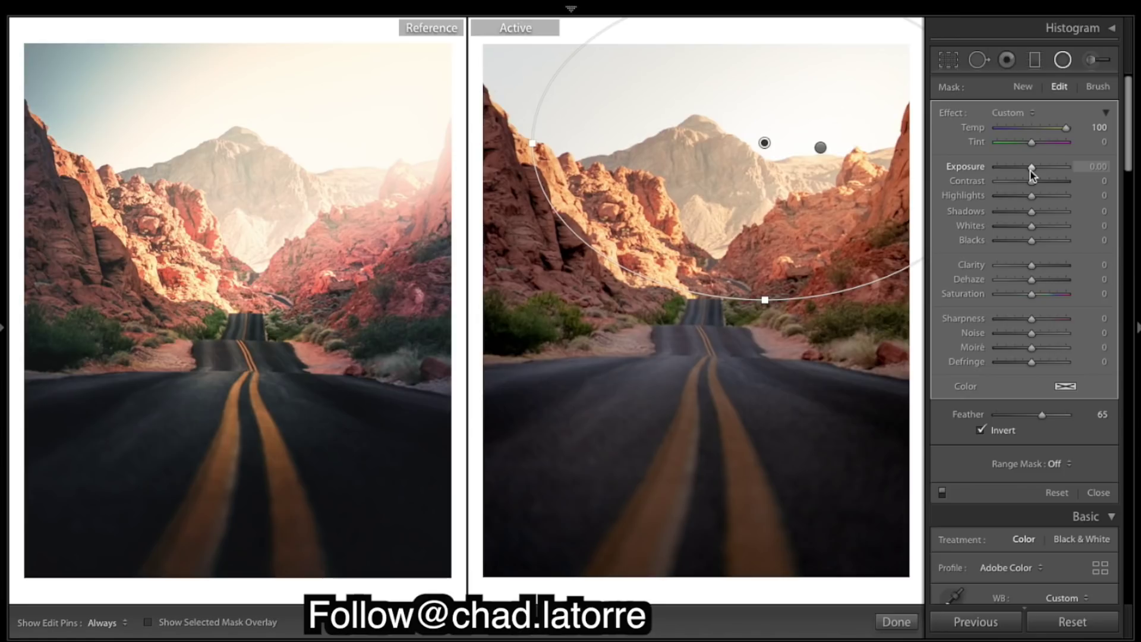
left_click_drag(1030, 167, 1026, 167)
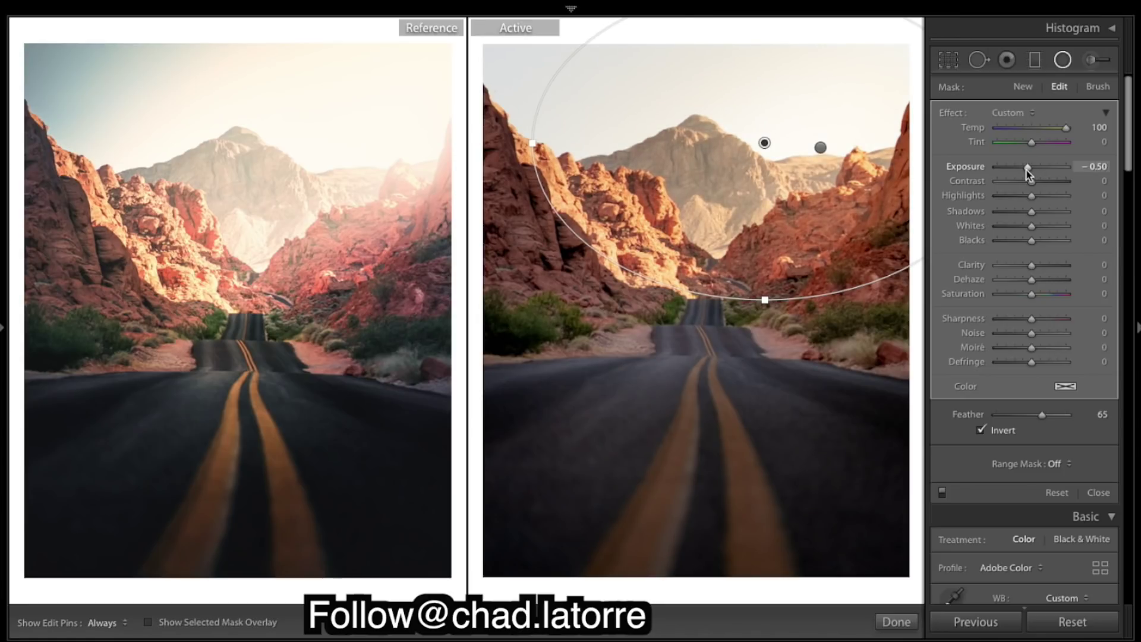
left_click_drag(1025, 167, 1028, 167)
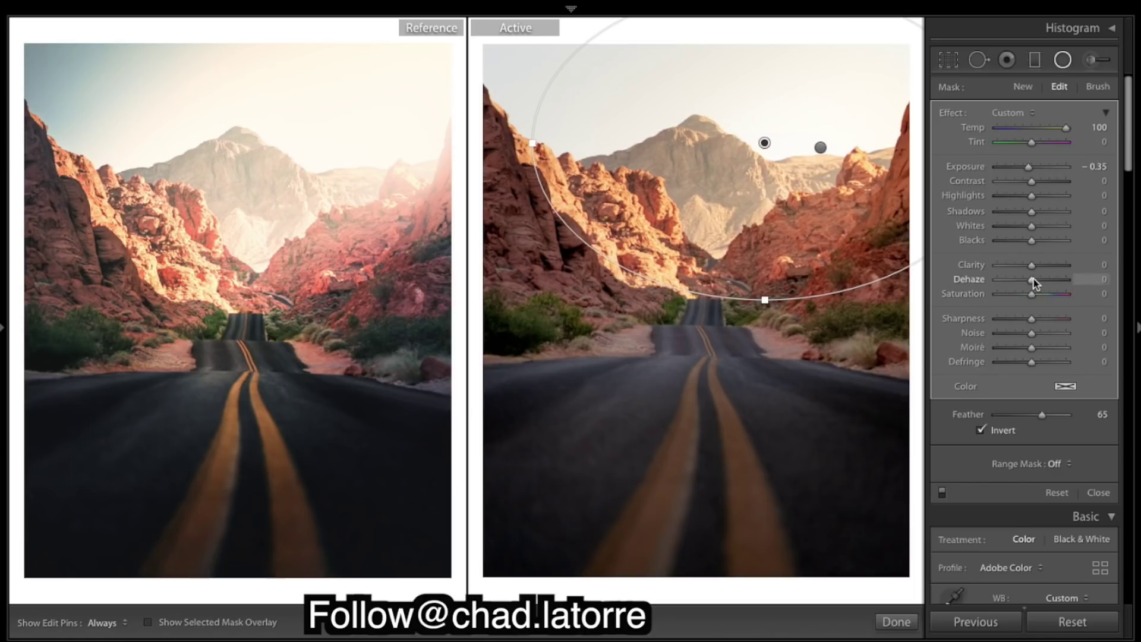
left_click_drag(1033, 279, 1030, 279)
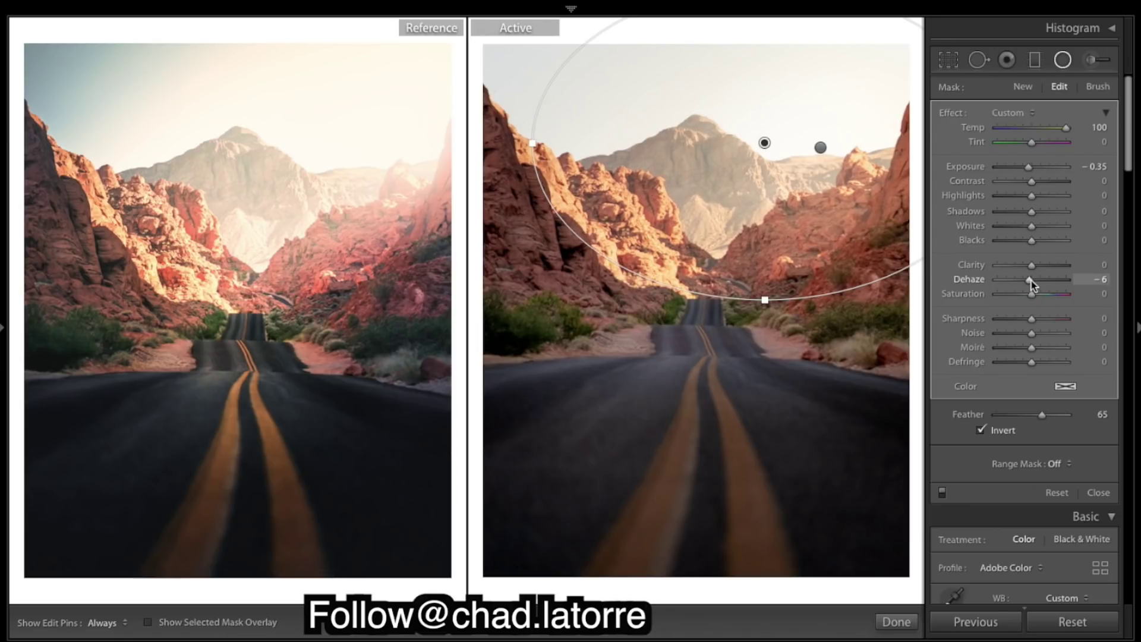
left_click_drag(1031, 280, 1025, 282)
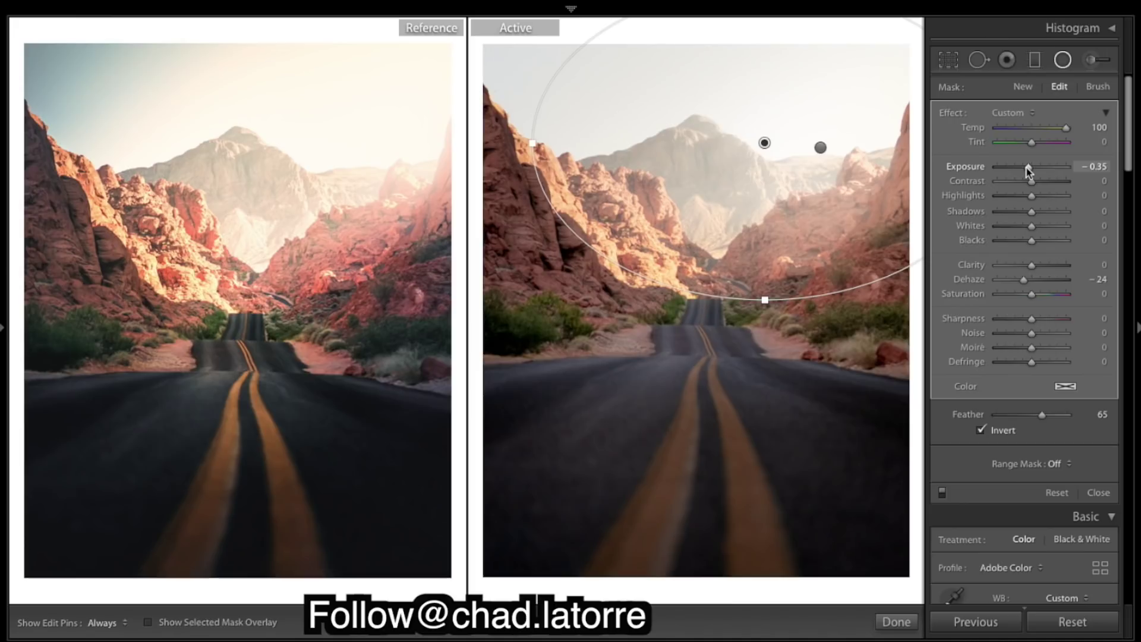
left_click_drag(1028, 170, 1026, 170)
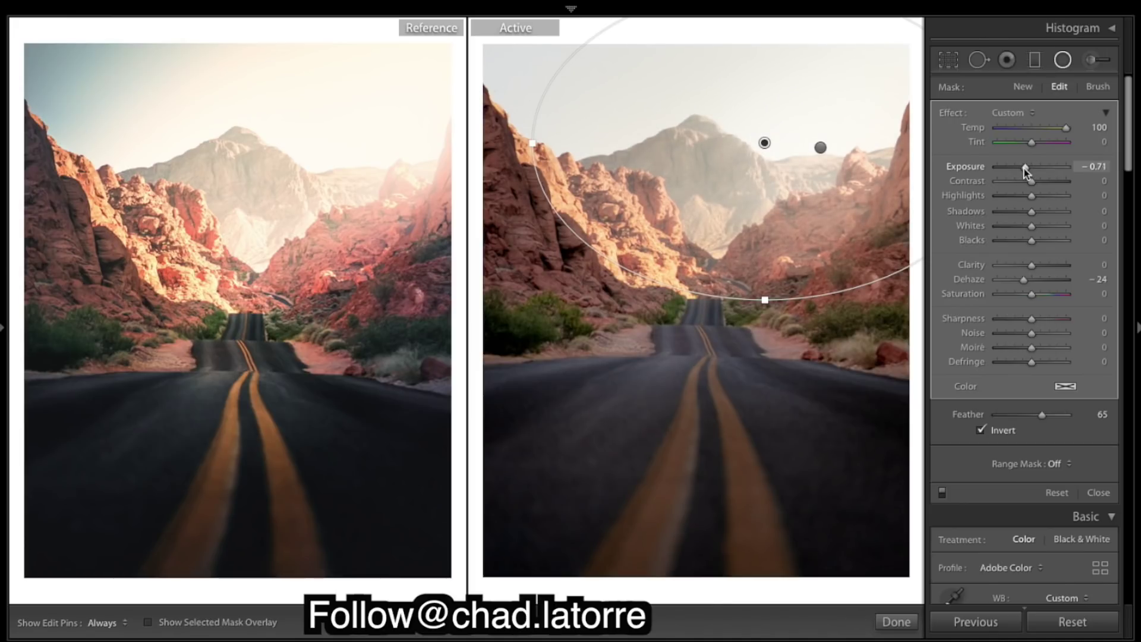
left_click_drag(1022, 168, 1025, 169)
left_click_drag(1022, 167, 1021, 168)
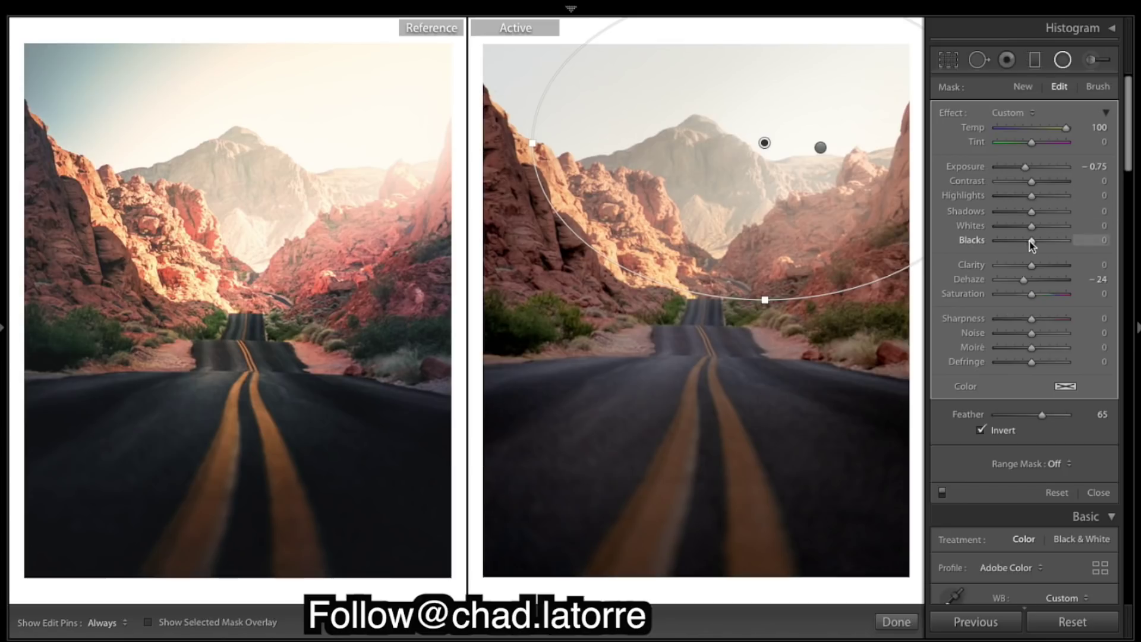
Step: Set the second filter's Blacks to -26 and finish the filter
left_click_drag(1033, 241, 938, 252)
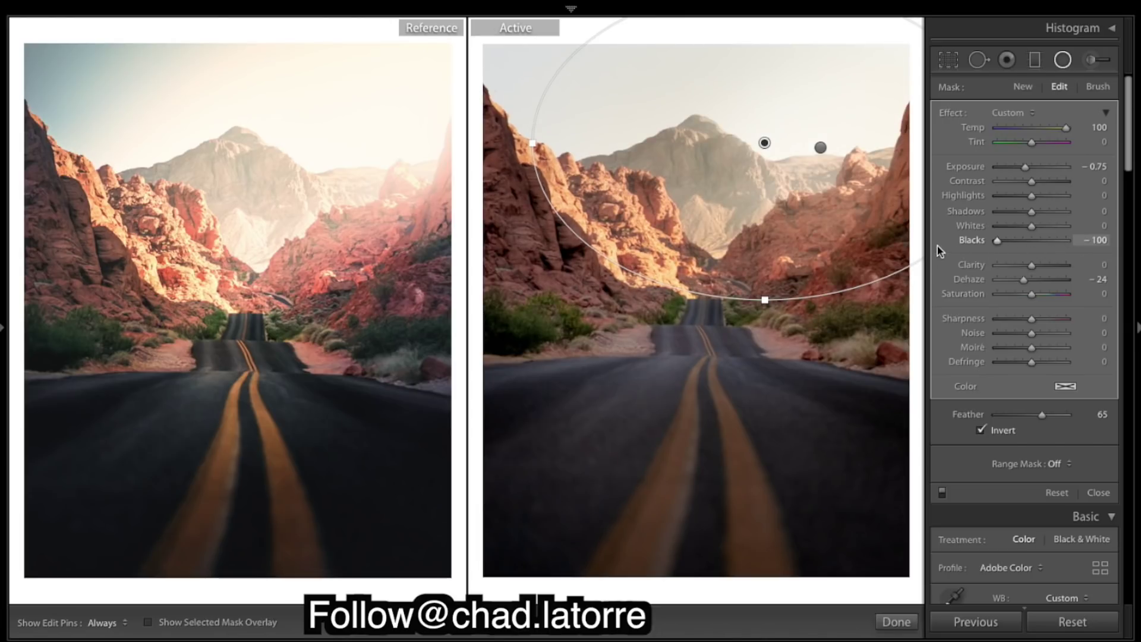
left_click_drag(1000, 242, 1023, 242)
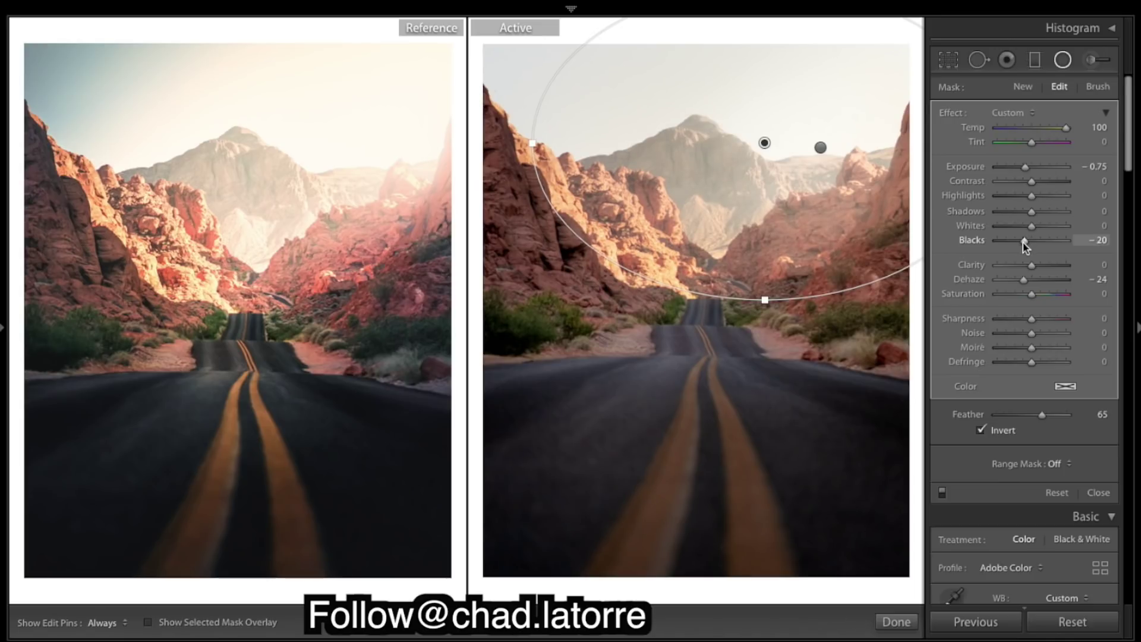
left_click_drag(1022, 242, 1020, 244)
left_click_drag(1023, 241, 1022, 241)
left_click_drag(1024, 241, 1024, 241)
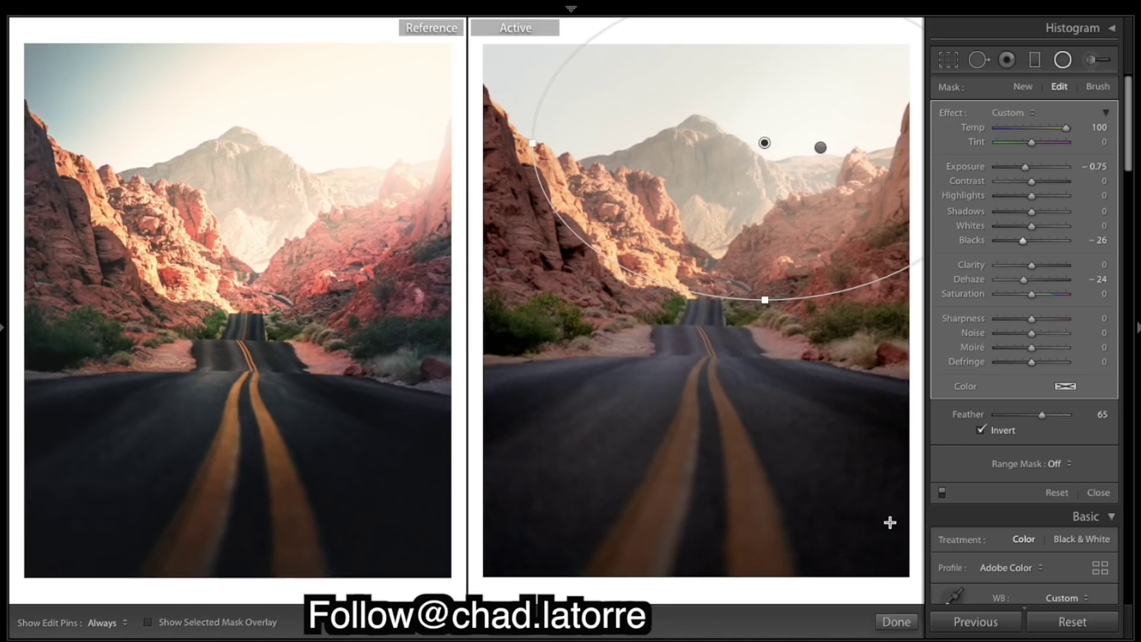
left_click(897, 622)
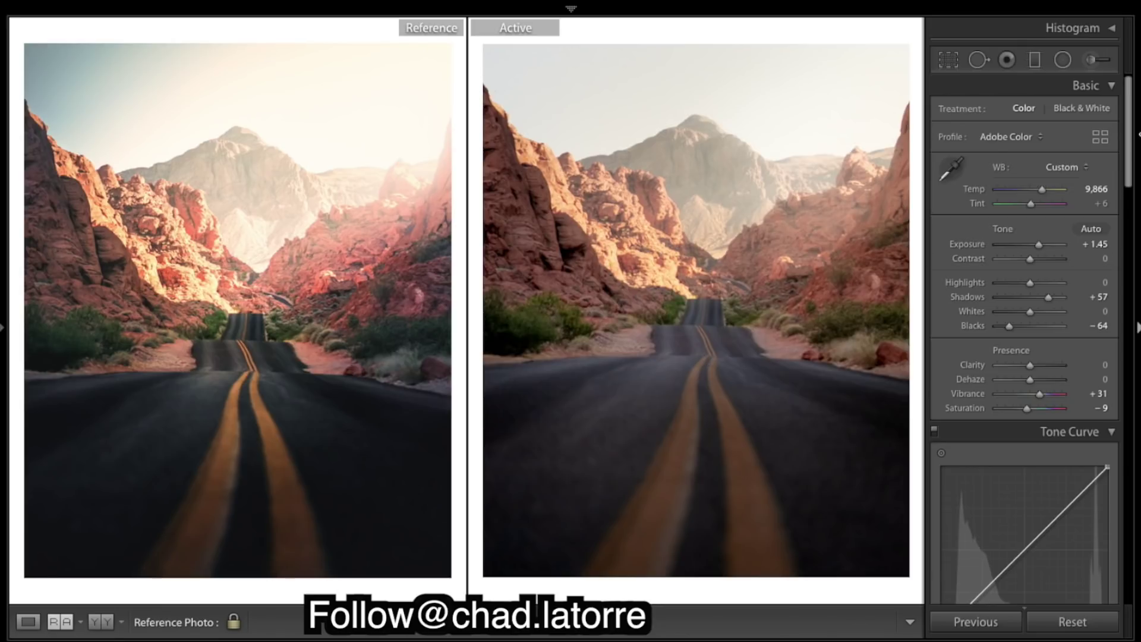
left_click(1063, 60)
Step: Draw a narrow radial filter and stretch it down along the road
left_click_drag(694, 342, 726, 416)
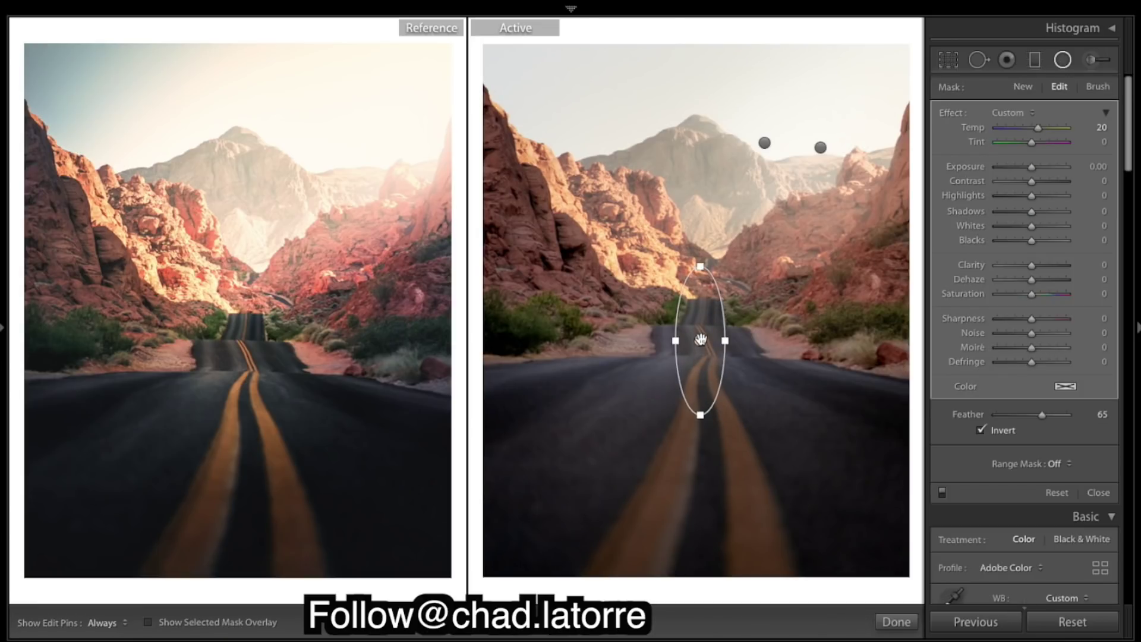
left_click_drag(701, 340, 706, 368)
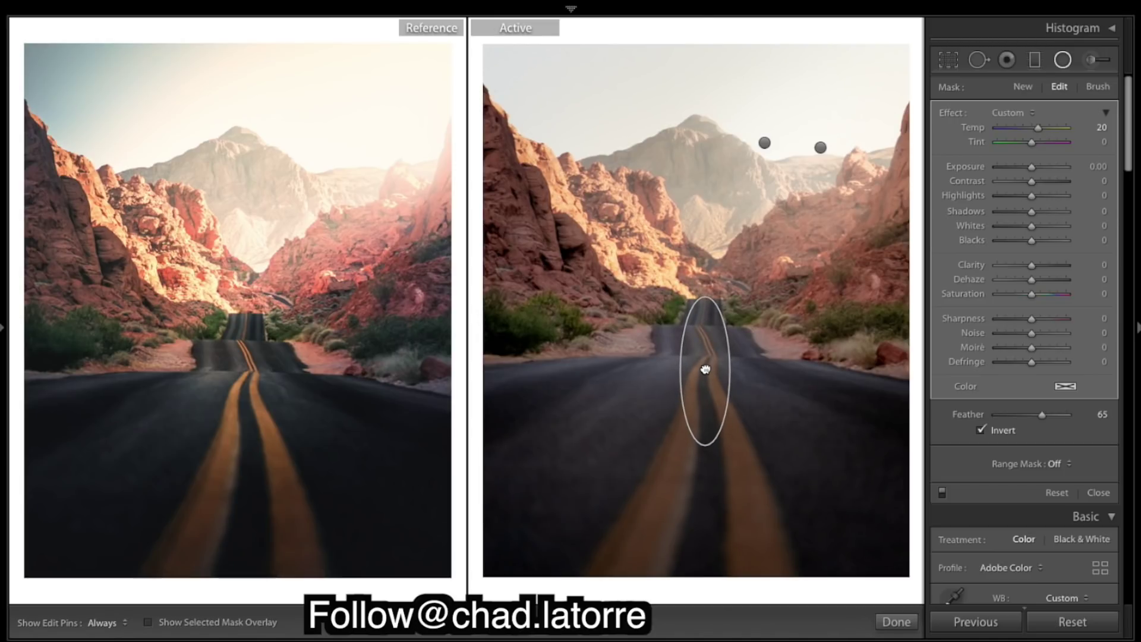
left_click_drag(709, 443, 707, 468)
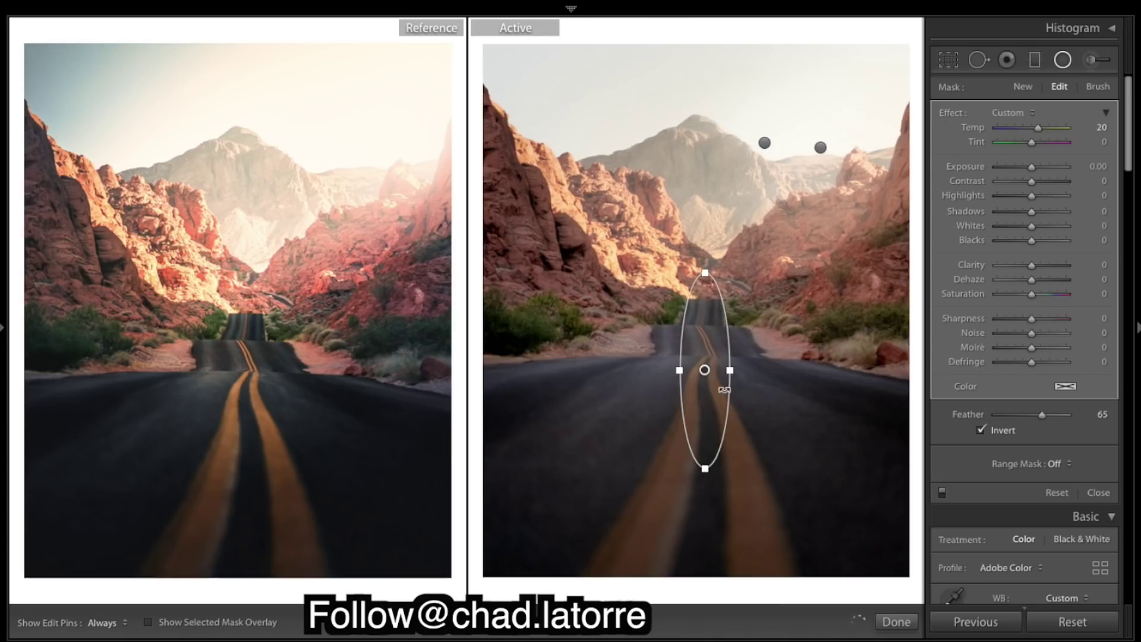
left_click_drag(704, 370, 702, 390)
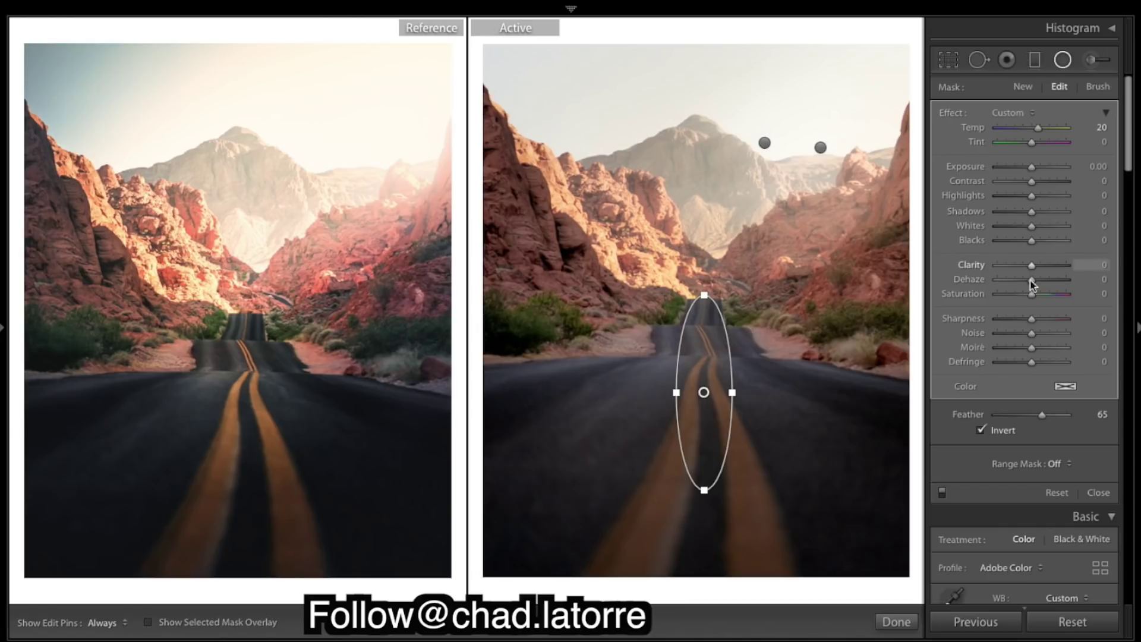
Step: Set the road filter to Blacks -71, Shadows +49 and Saturation +20, then finish it
left_click_drag(1004, 240, 1022, 241)
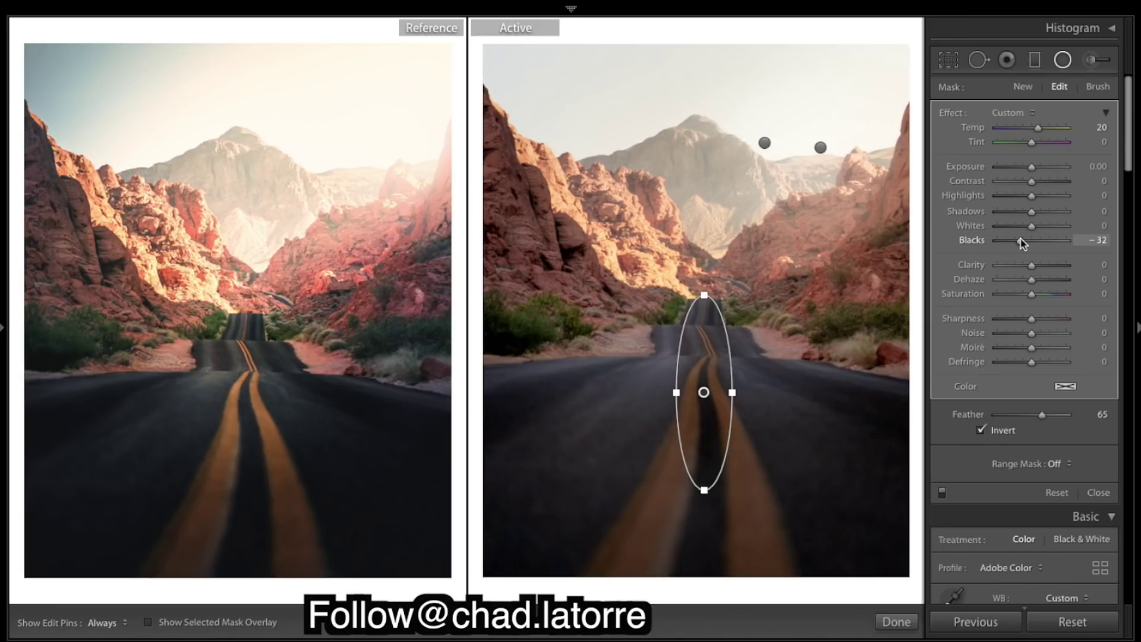
left_click_drag(1023, 243, 1021, 241)
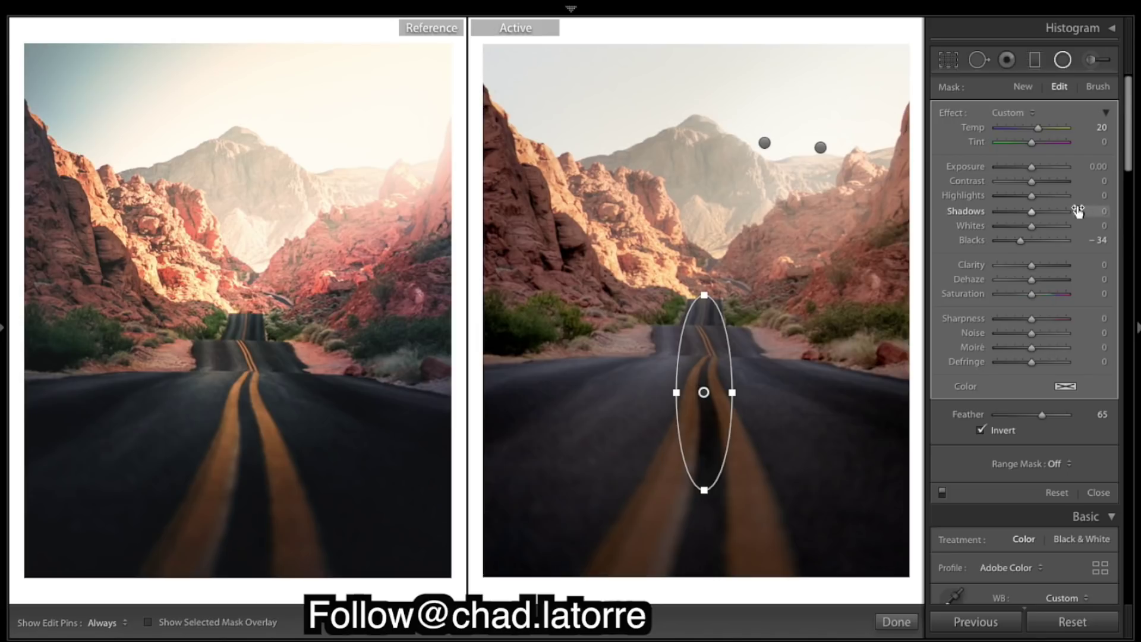
mouse_move(1031, 212)
left_mouse_down()
mouse_move(1051, 212)
mouse_move(1004, 240)
left_mouse_up()
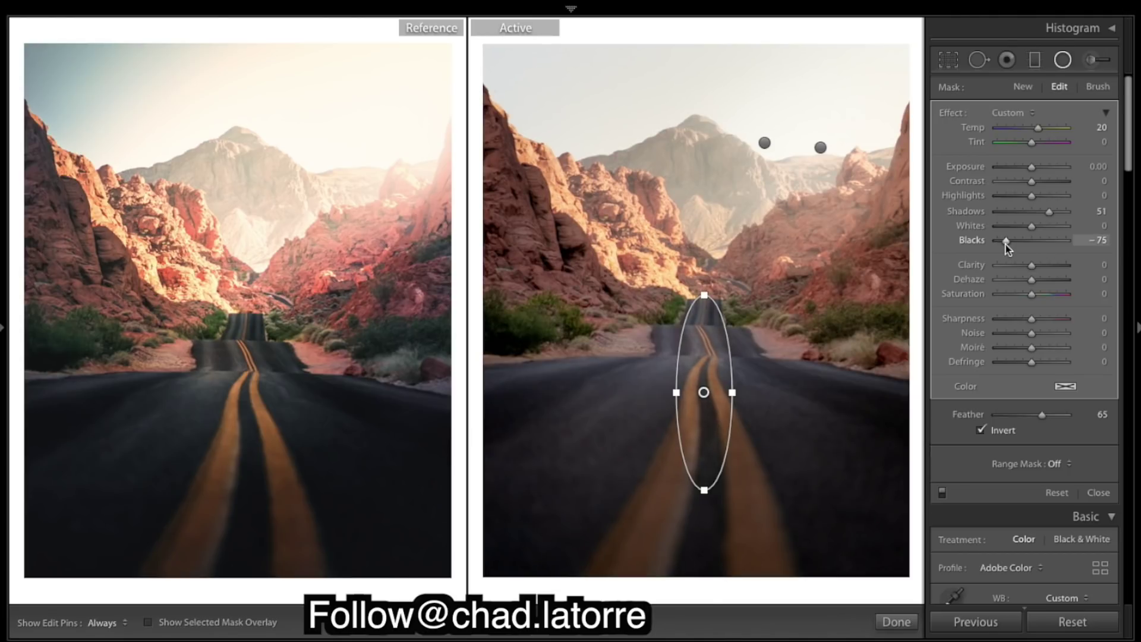
left_click_drag(1004, 241, 1008, 241)
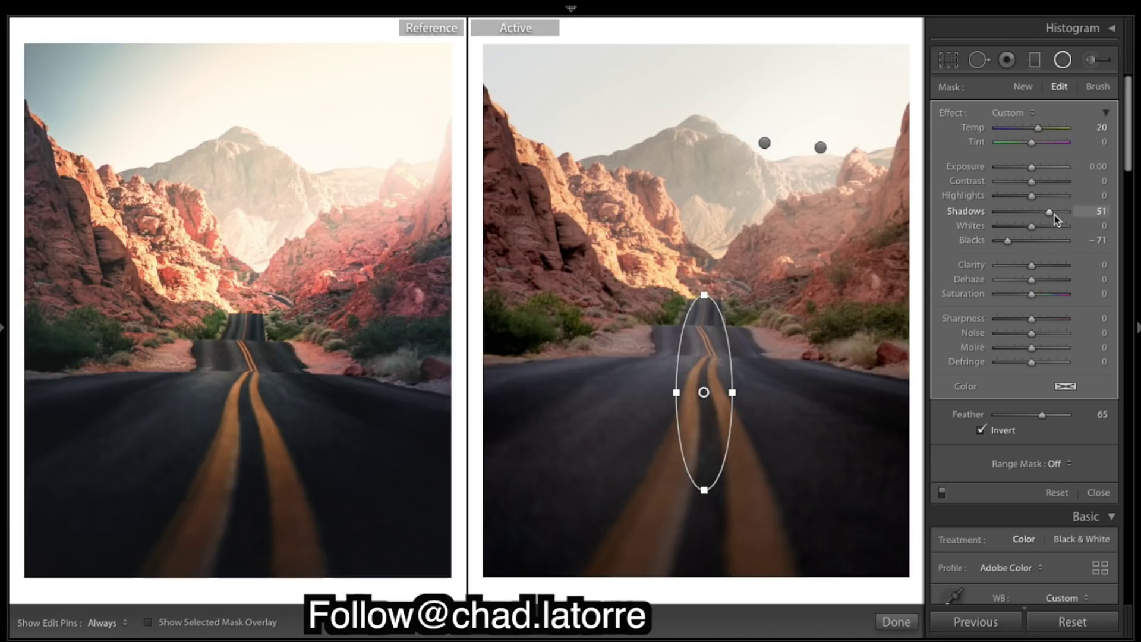
left_click_drag(1054, 218, 1054, 217)
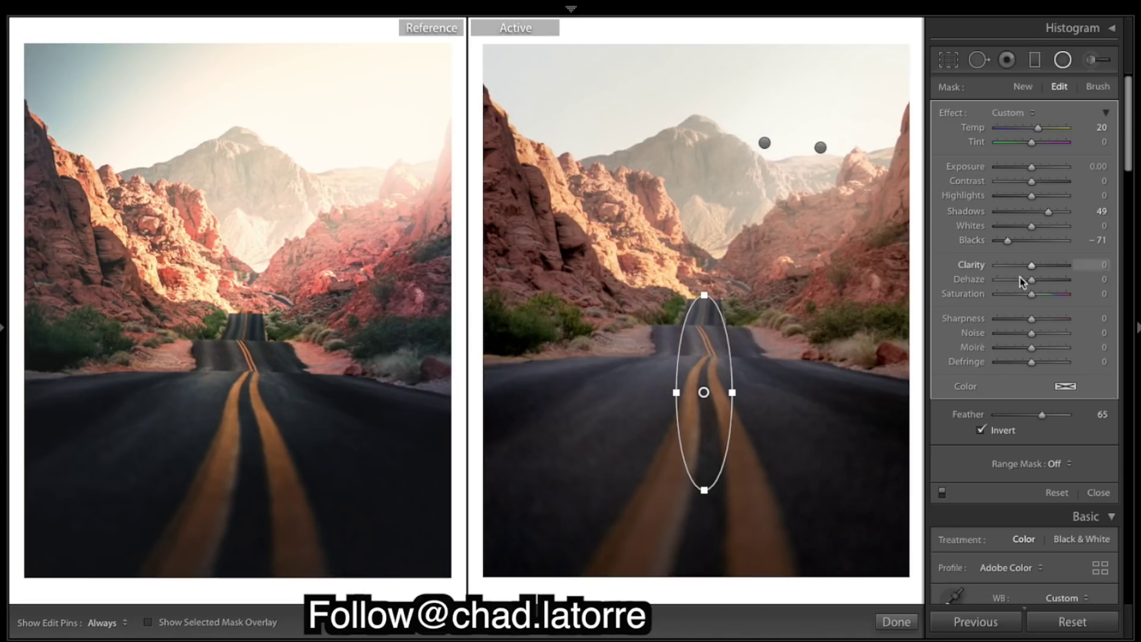
left_click_drag(1031, 294, 1046, 295)
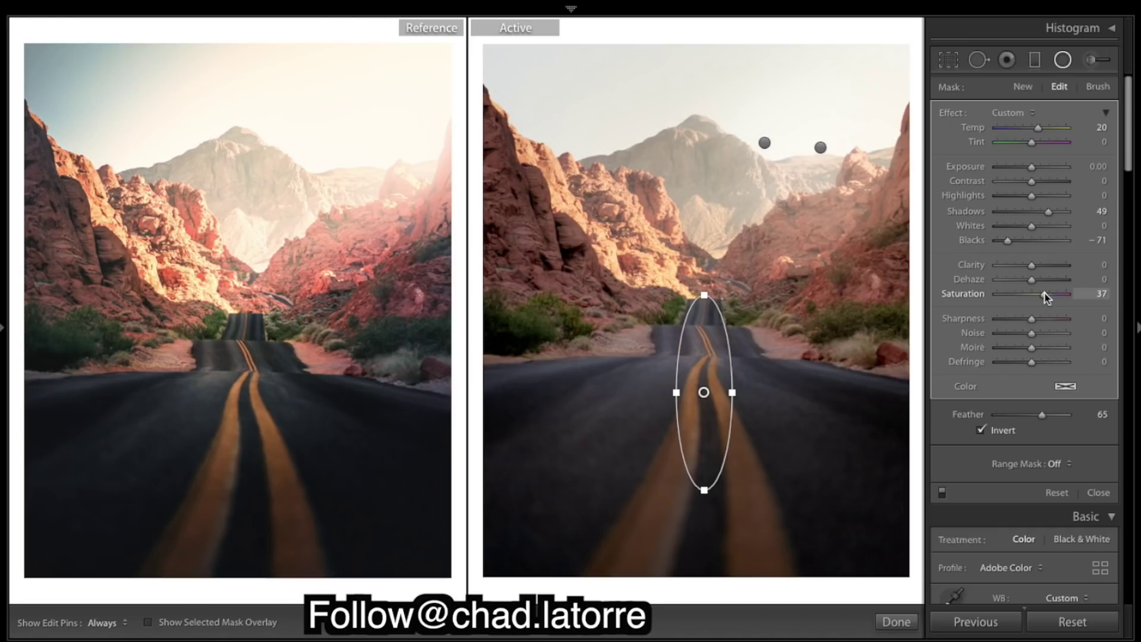
left_click_drag(1046, 297, 1040, 297)
left_click(896, 621)
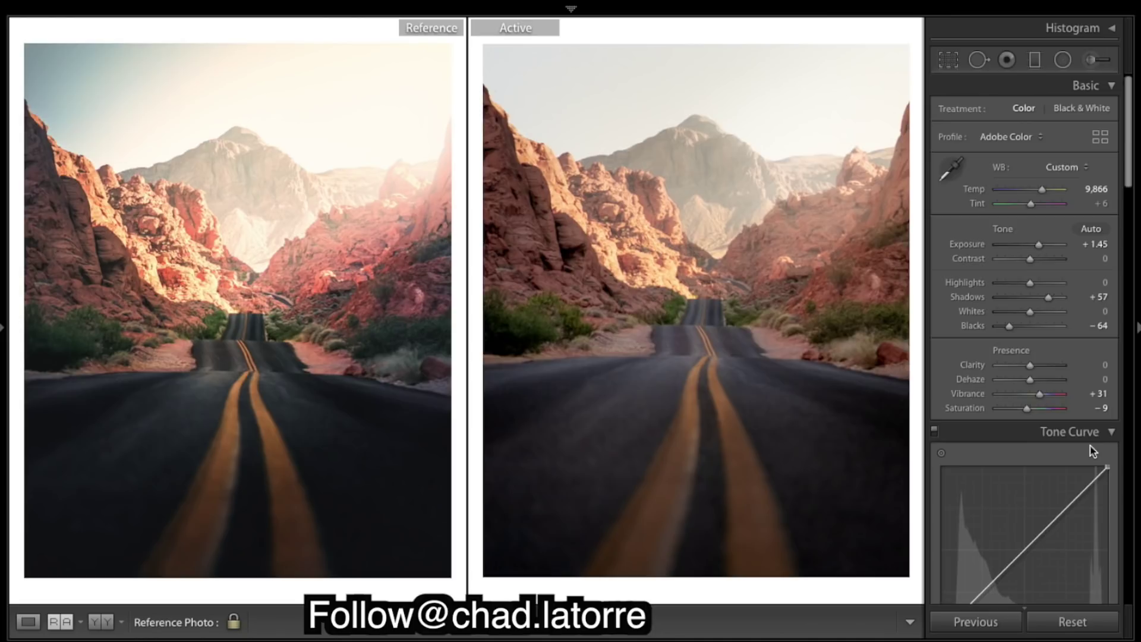
scroll(1090, 447, "down", 5)
scroll(1090, 447, "down", 5)
scroll(1089, 446, "down", 5)
scroll(1090, 446, "up", 6)
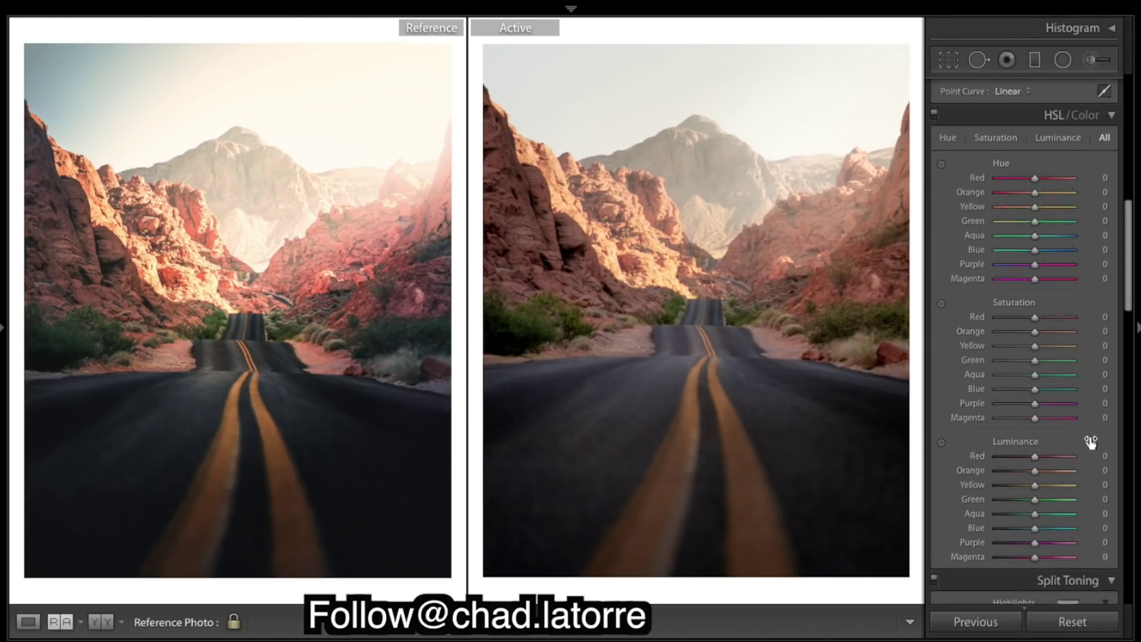
scroll(1090, 441, "down", 1)
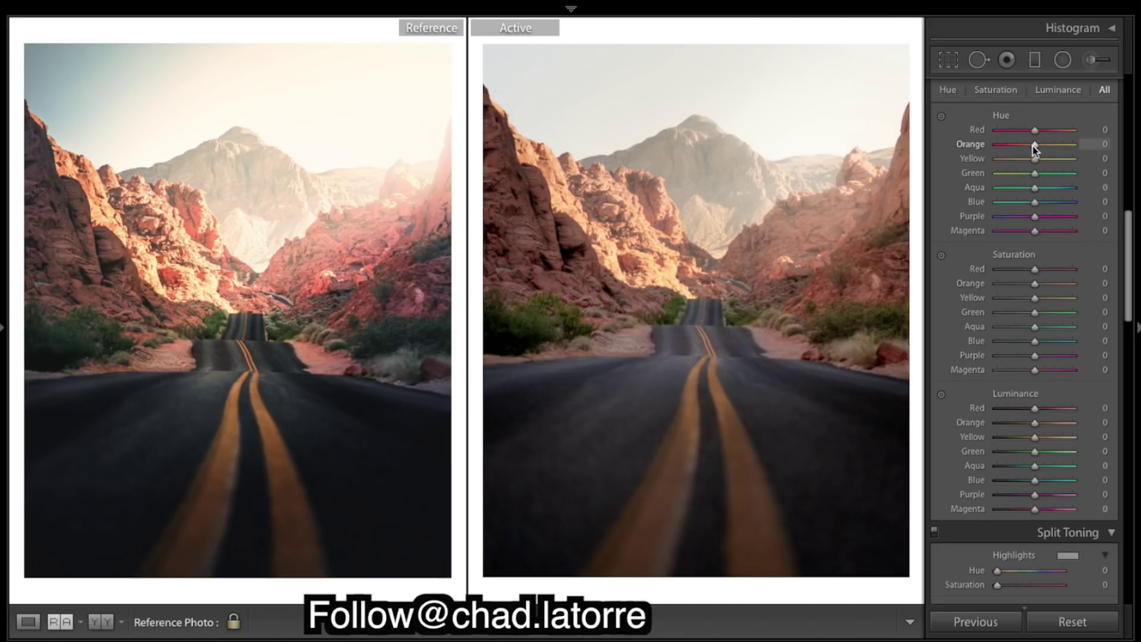
Step: Set the HSL Hue sliders to Orange -15, Yellow +19, Blue -29 and Purple -35
left_click_drag(1035, 147, 1028, 149)
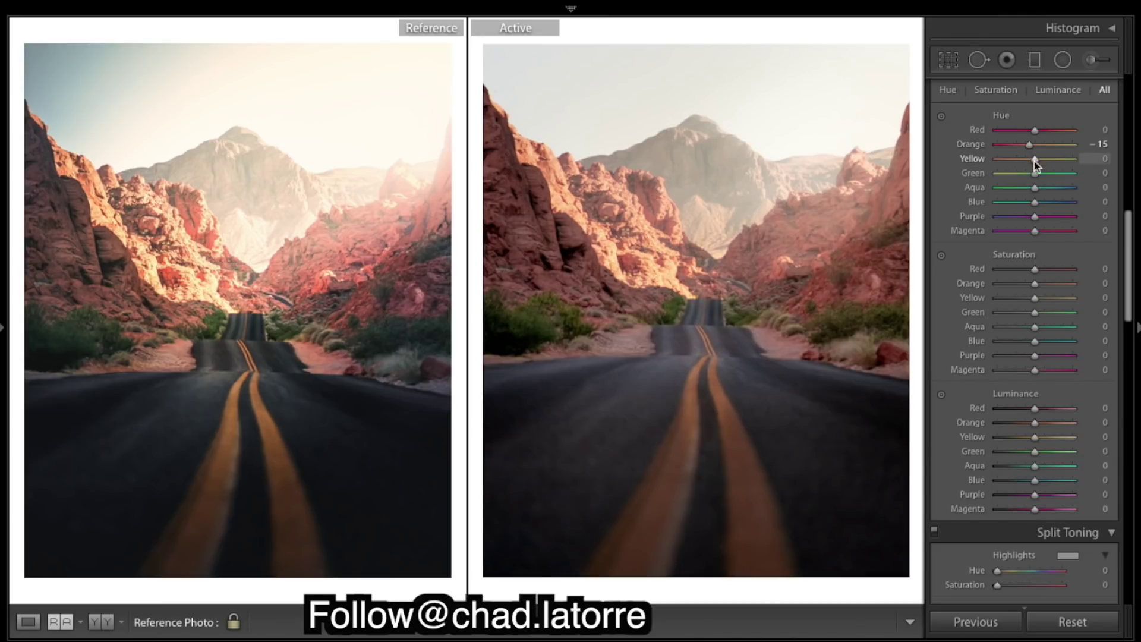
left_click_drag(1036, 159, 1106, 161)
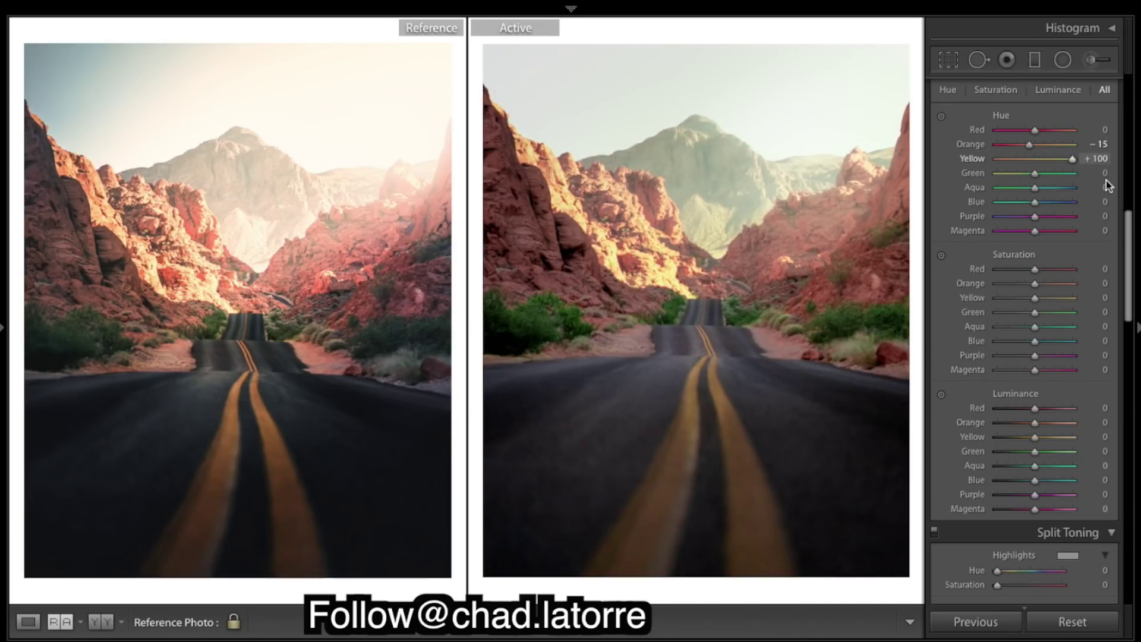
left_click_drag(1073, 160, 1042, 159)
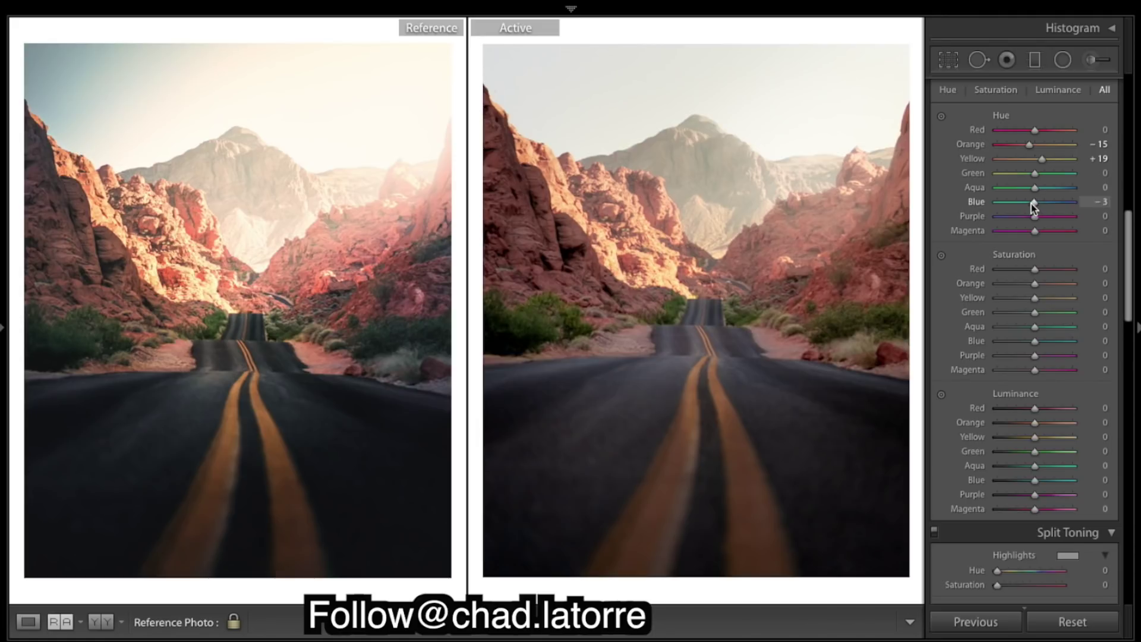
mouse_move(1033, 203)
left_mouse_down()
mouse_move(872, 202)
mouse_move(1022, 204)
left_mouse_up()
key("Up")
key("Up")
key("Up")
left_click(1032, 217)
mouse_move(1034, 217)
left_mouse_down()
mouse_move(1079, 217)
mouse_move(1023, 216)
left_mouse_up()
Step: Set HSL Saturation to Red -58, Orange +14, Yellow -35, Green -100 and Blue -60
mouse_move(1035, 268)
left_mouse_down()
mouse_move(1048, 269)
mouse_move(999, 268)
mouse_move(1013, 269)
left_mouse_up()
left_click(1035, 283)
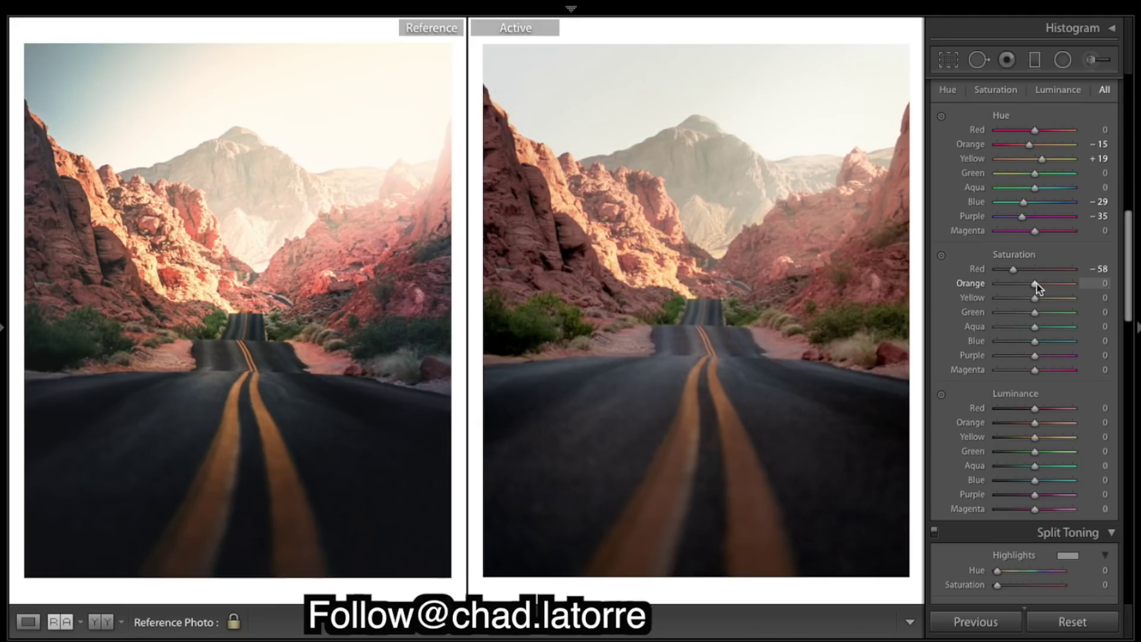
mouse_move(1037, 283)
left_mouse_down()
mouse_move(1003, 284)
mouse_move(1040, 284)
left_mouse_up()
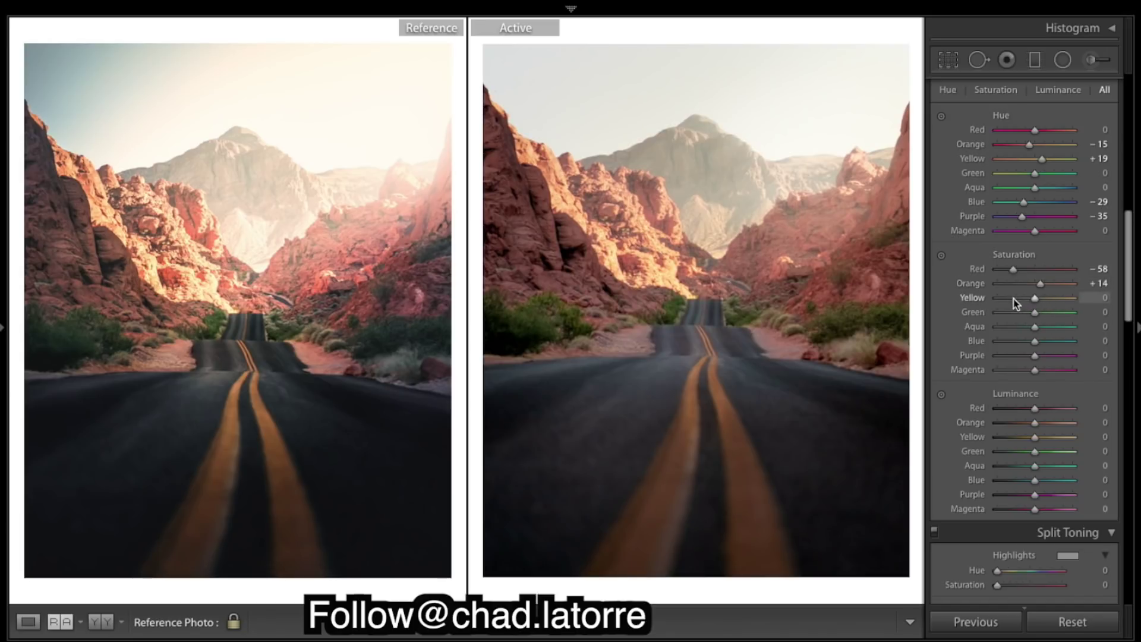
left_click_drag(1034, 298, 1024, 298)
left_click_drag(1025, 297, 1020, 298)
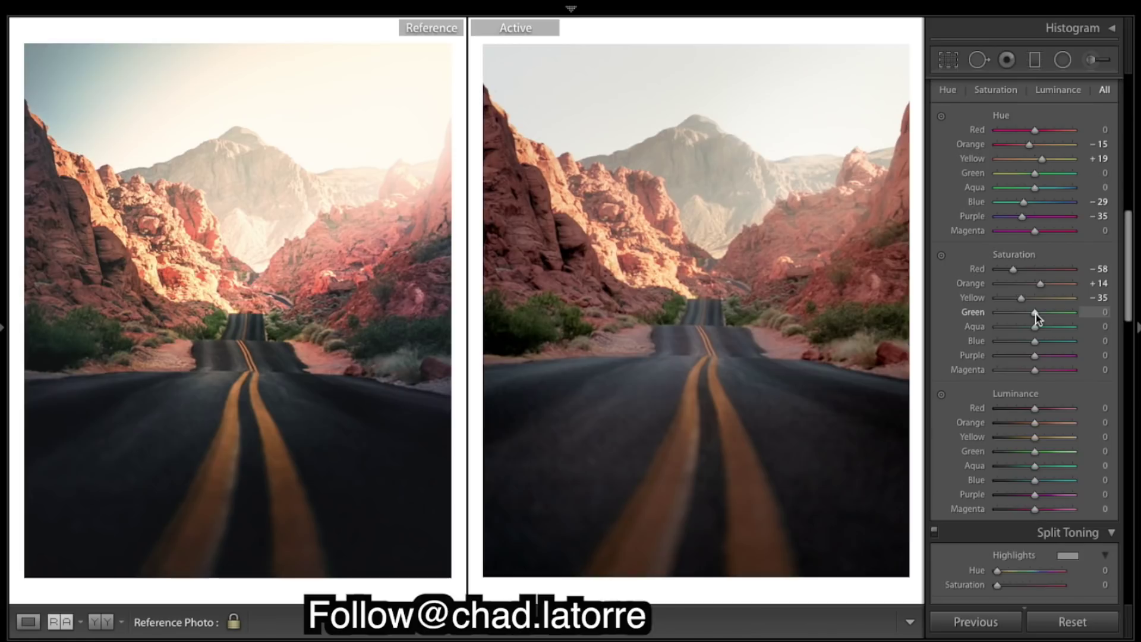
left_click_drag(1036, 312, 838, 299)
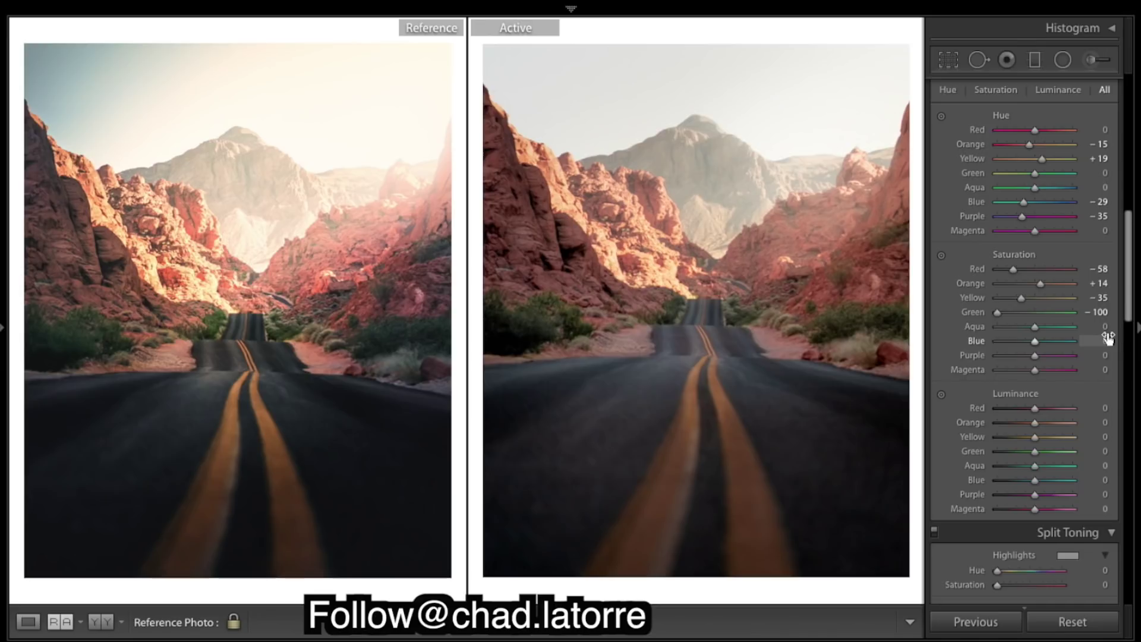
scroll(946, 390, "down", 1)
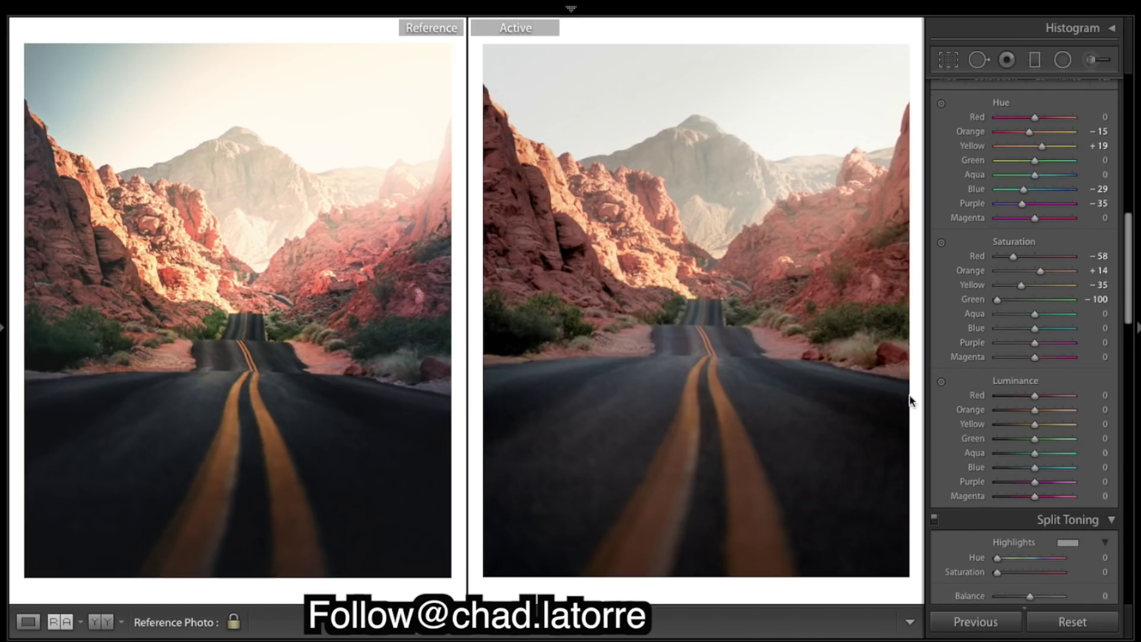
left_click(1011, 330)
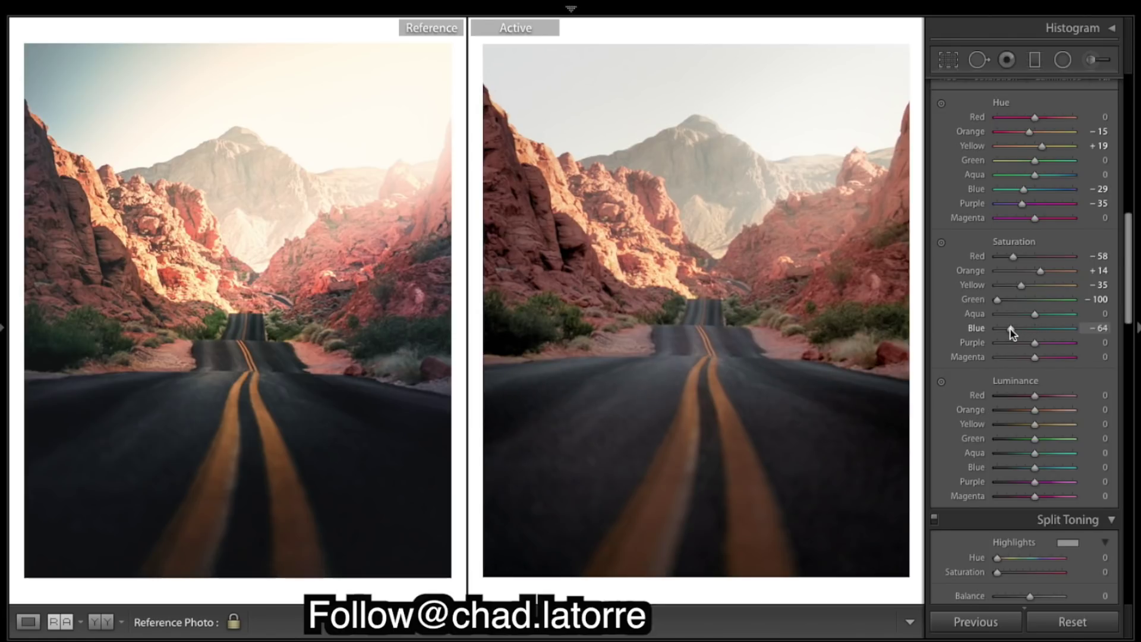
mouse_move(1012, 330)
left_mouse_down()
mouse_move(1078, 344)
mouse_move(990, 343)
mouse_move(990, 357)
left_mouse_up()
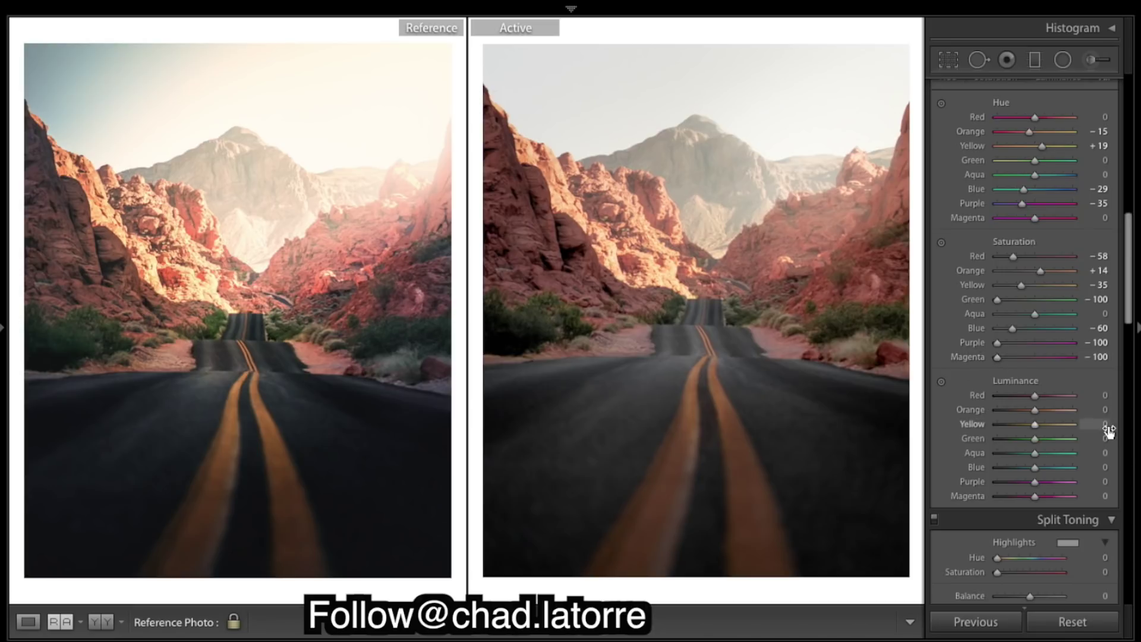
Step: Raise HSL Luminance to Green +100, Yellow +37 and Orange +29
left_click_drag(1035, 437, 1079, 437)
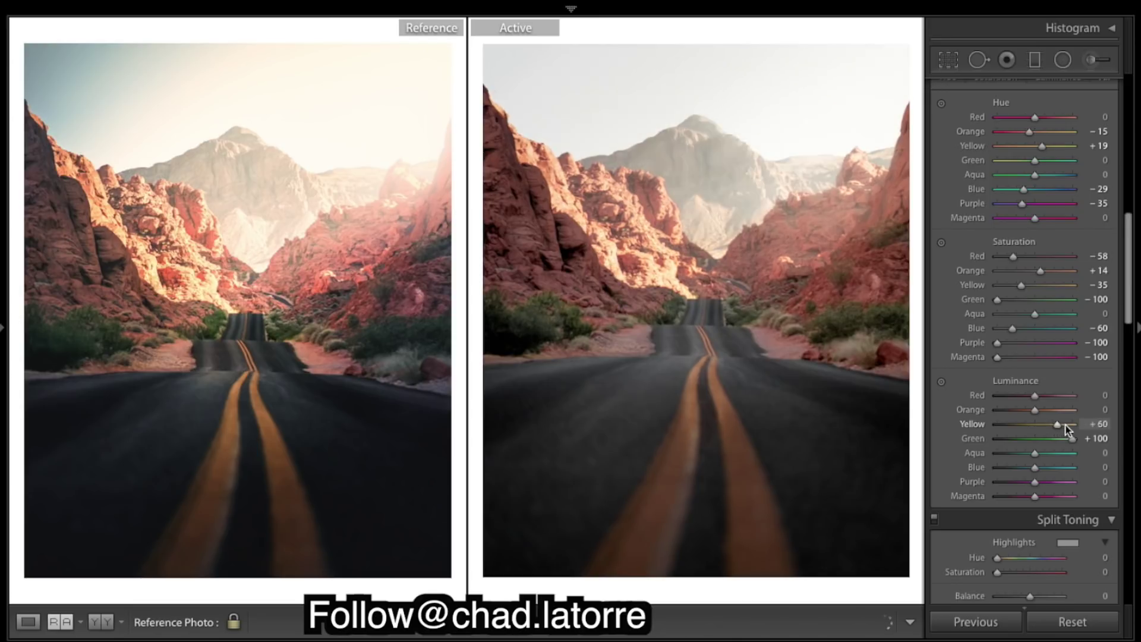
mouse_move(1039, 424)
left_mouse_down()
mouse_move(1078, 423)
mouse_move(1049, 424)
left_mouse_up()
left_click_drag(1049, 431, 1053, 431)
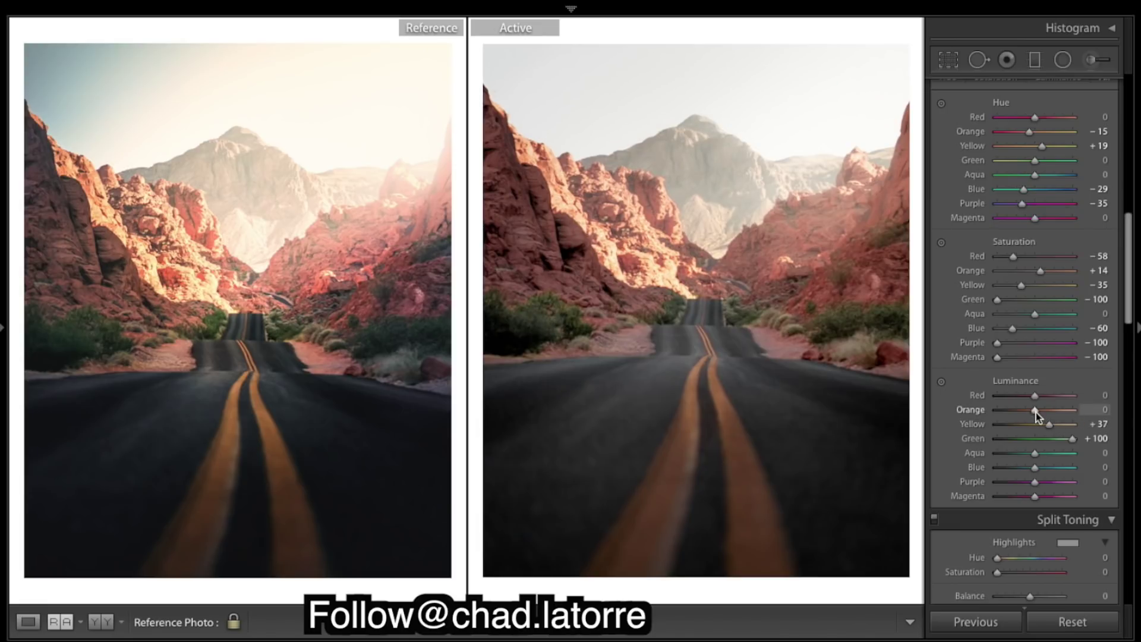
left_click_drag(1036, 410, 1047, 416)
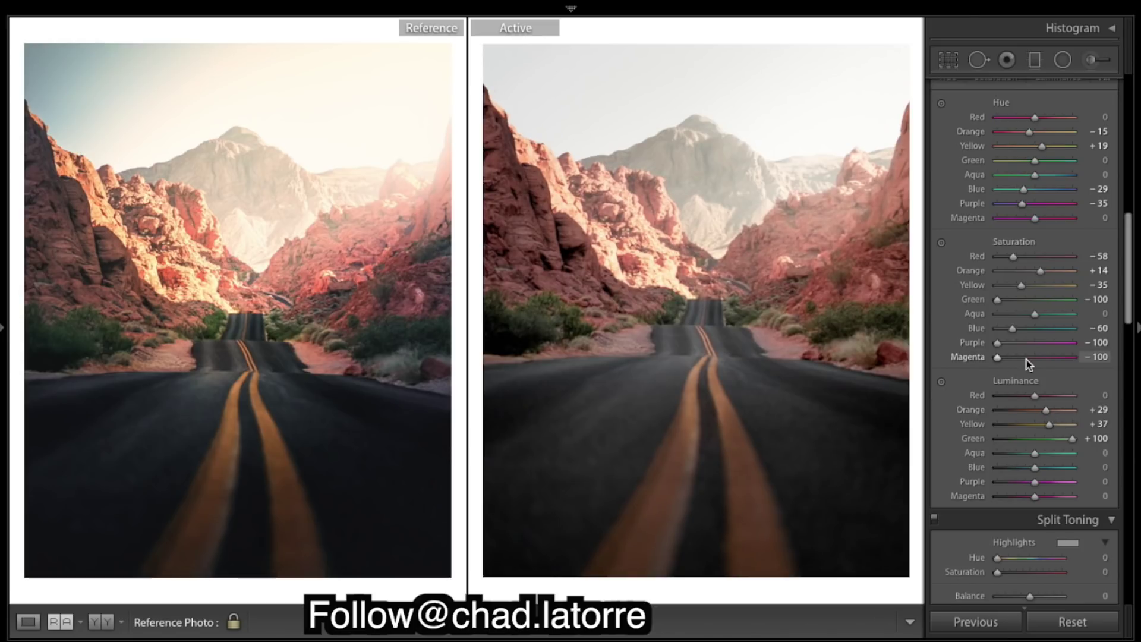
scroll(1048, 419, "down", 2)
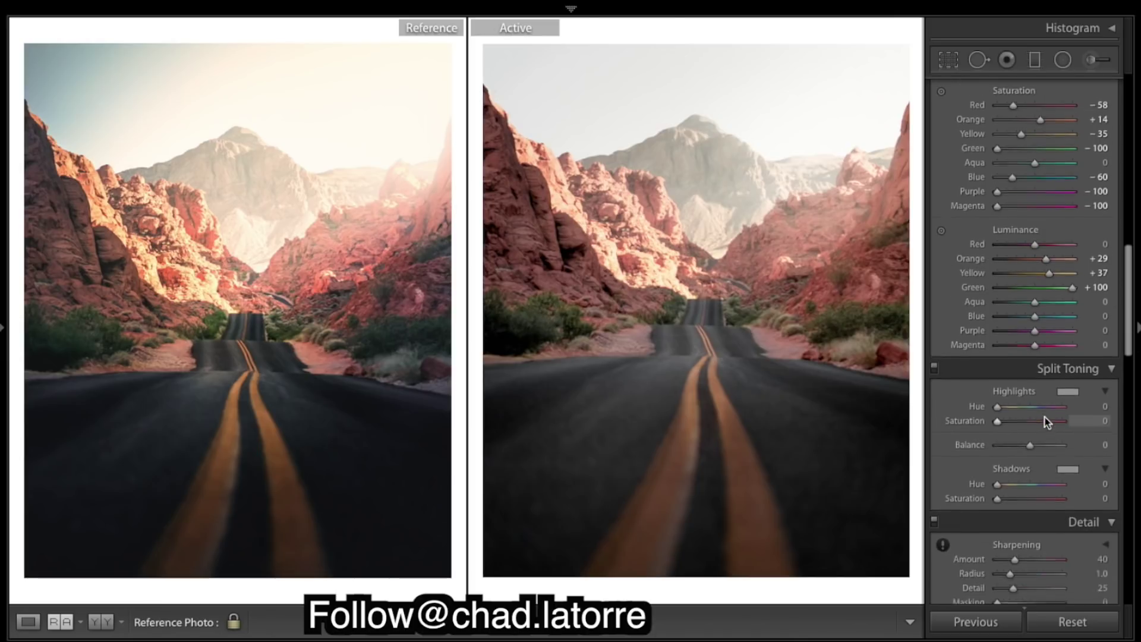
scroll(1048, 421, "down", 3)
scroll(1047, 421, "up", 1)
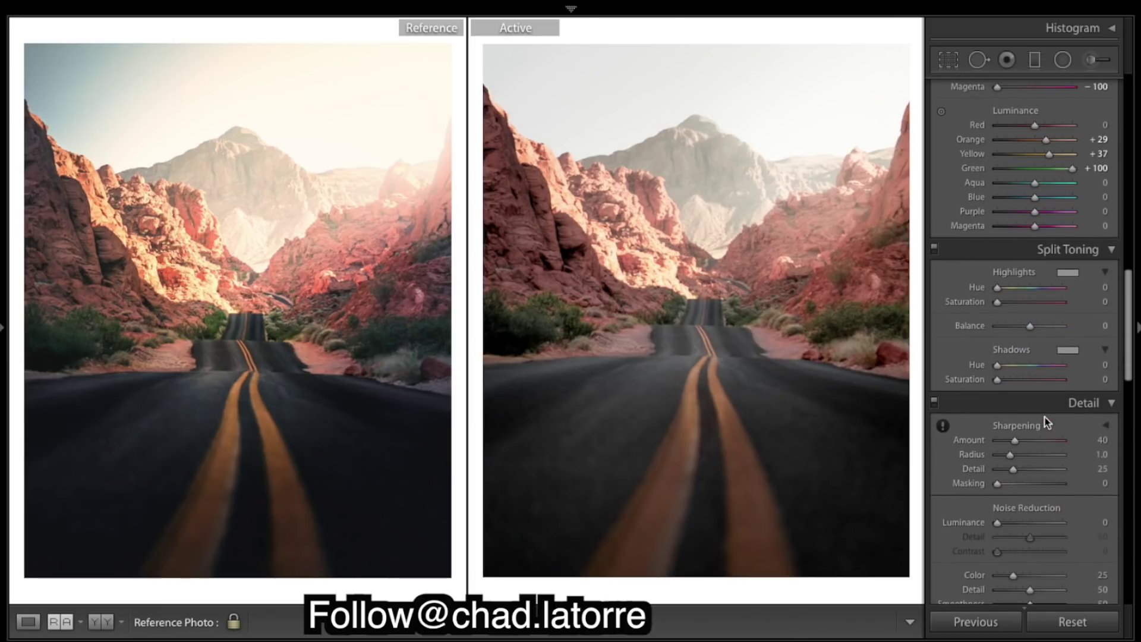
scroll(1044, 417, "up", 3)
scroll(1045, 417, "up", 3)
scroll(1045, 417, "down", 4)
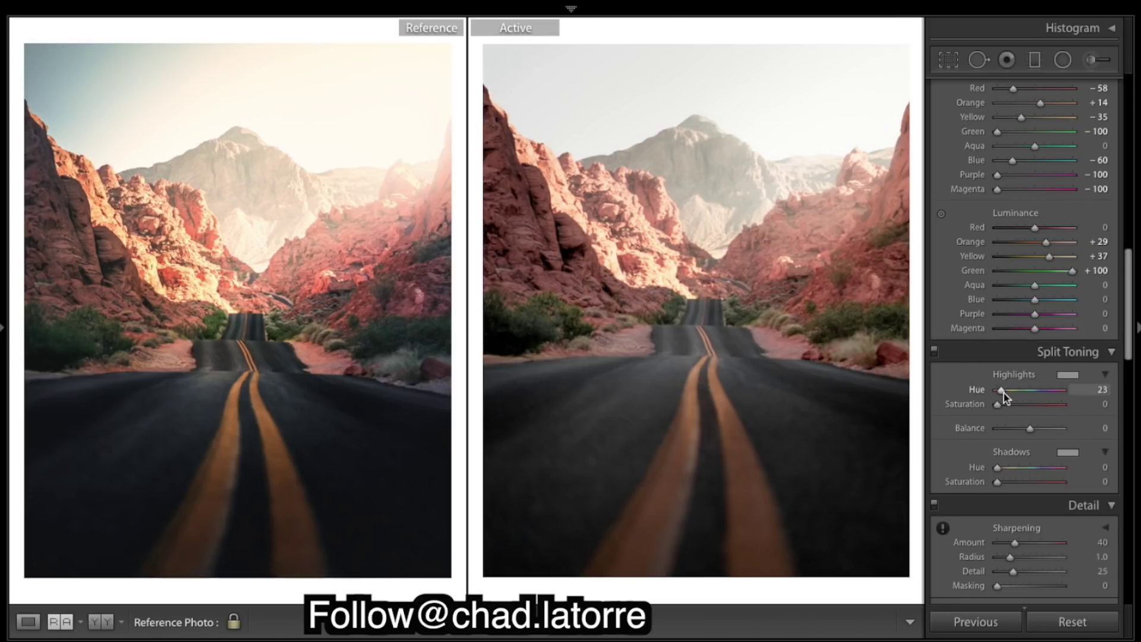
Step: In Split Toning, set Highlights to Hue 50, Saturation 5 and Shadows to Hue 218, Saturation 10
left_click_drag(1005, 392, 1004, 406)
left_click_drag(997, 467, 1026, 469)
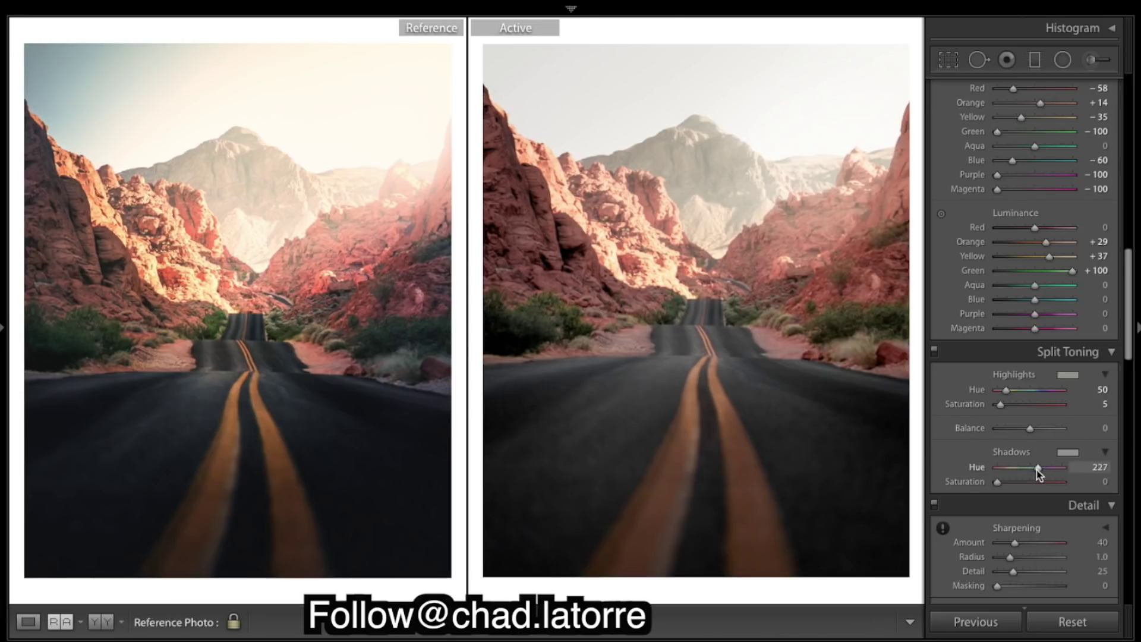
left_click_drag(1039, 470, 1035, 469)
mouse_move(998, 481)
left_mouse_down()
mouse_move(1018, 482)
mouse_move(1005, 485)
left_mouse_up()
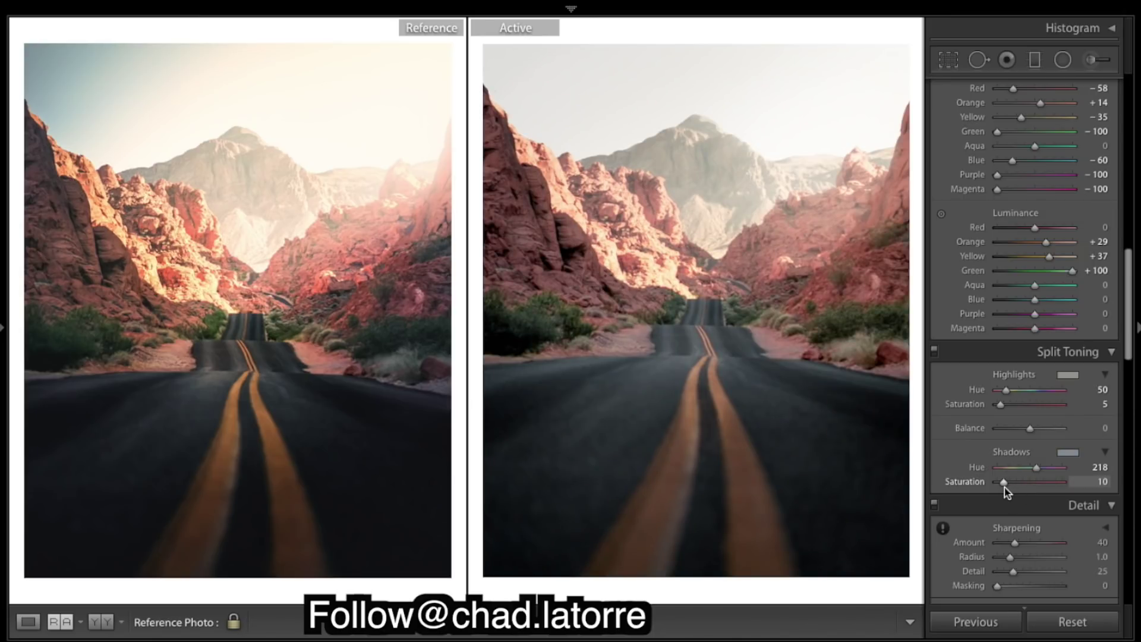
scroll(1063, 428, "down", 2)
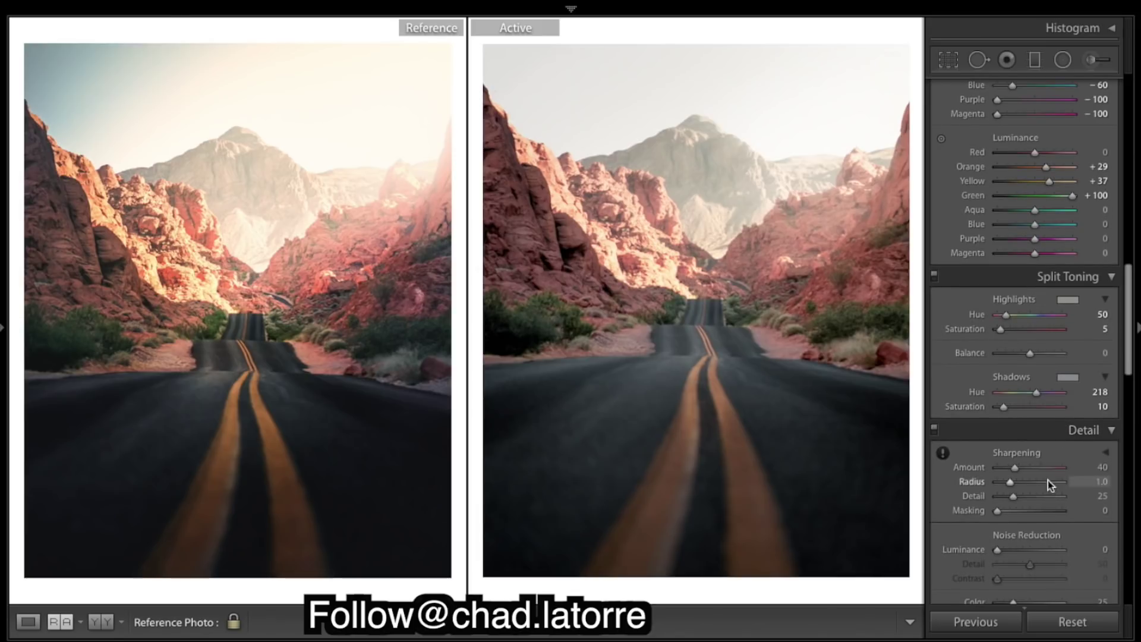
Step: Set the Detail panel's Sharpening Amount to about 120
left_click_drag(1014, 467, 1045, 468)
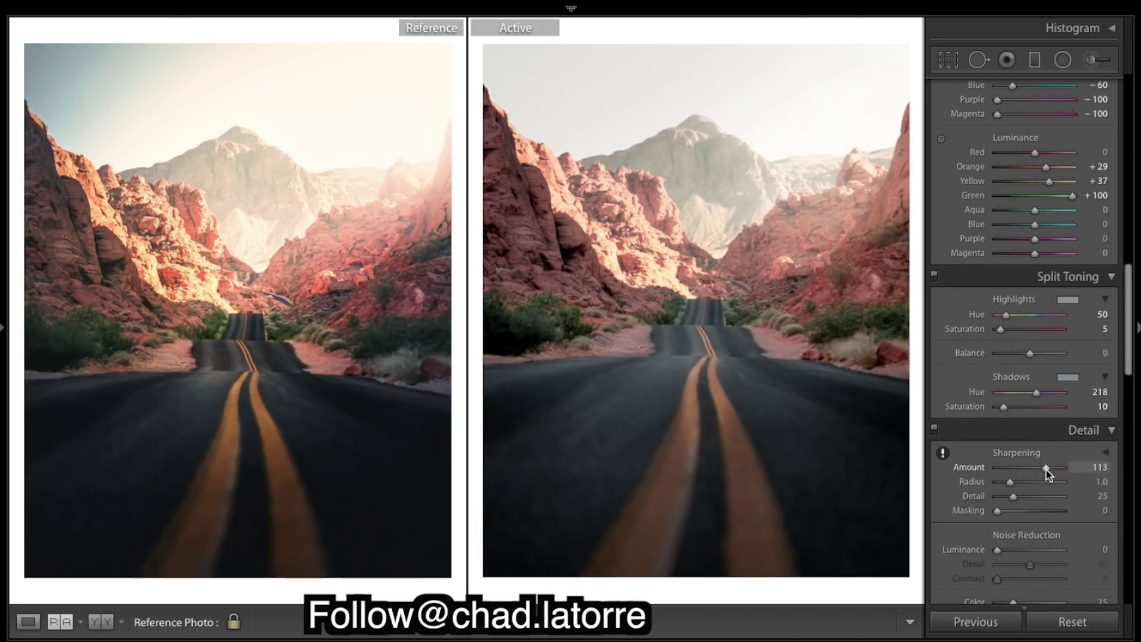
left_click_drag(1046, 470, 1050, 472)
scroll(1052, 446, "up", 8)
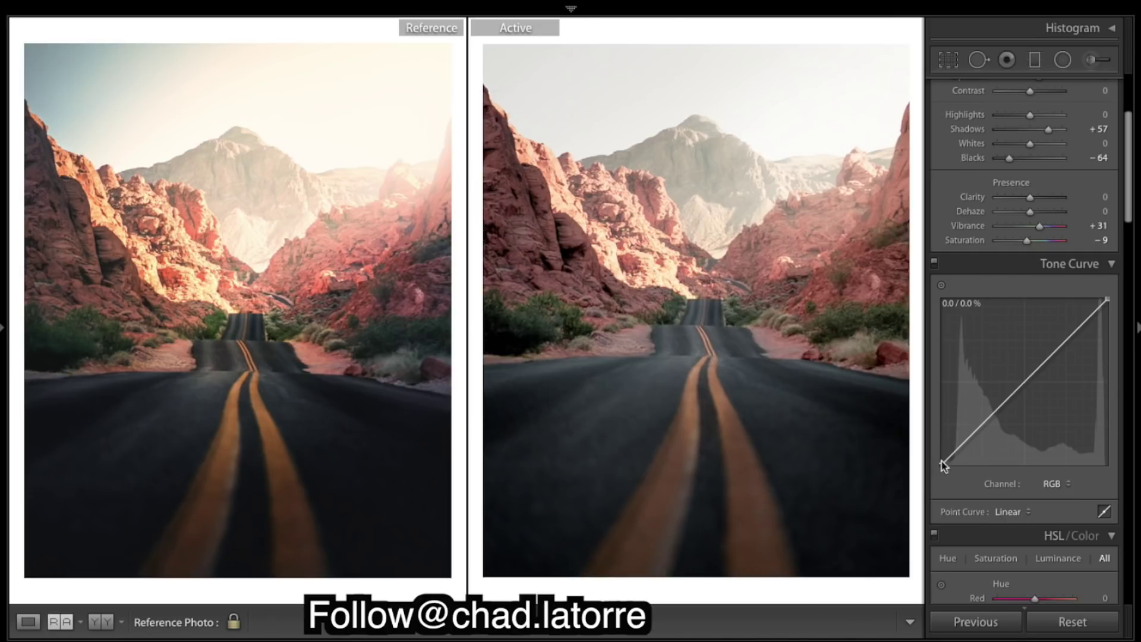
Step: Lift the tone curve's black point and add shadow, midtone and highlight points for a faded S-curve
left_click_drag(946, 462, 942, 464)
left_click_drag(980, 427, 983, 439)
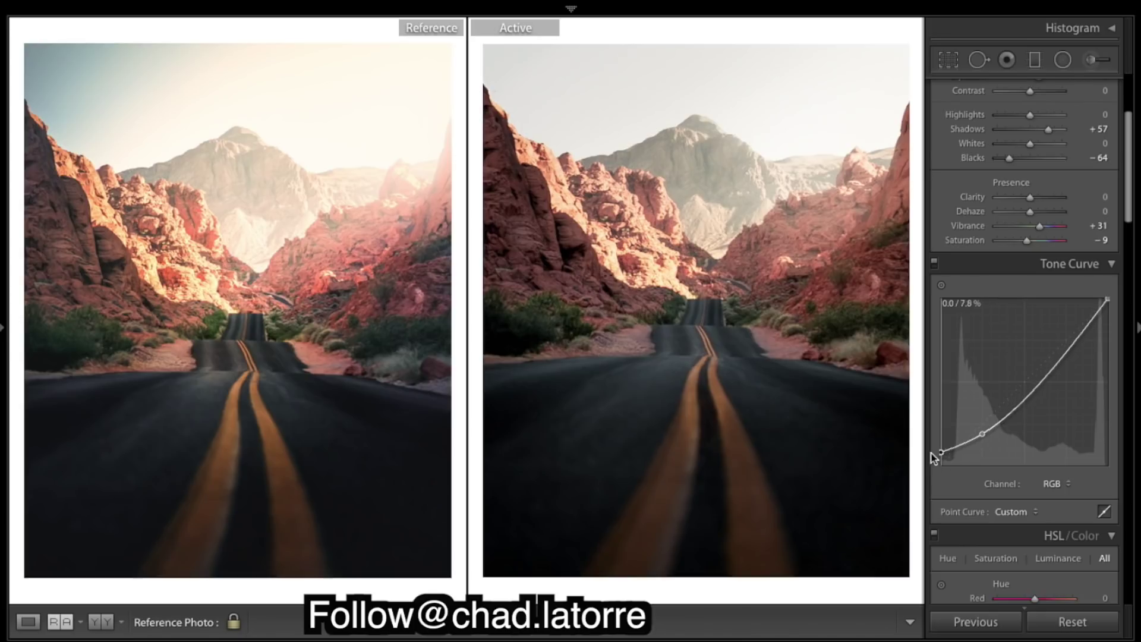
left_click_drag(942, 465, 982, 435)
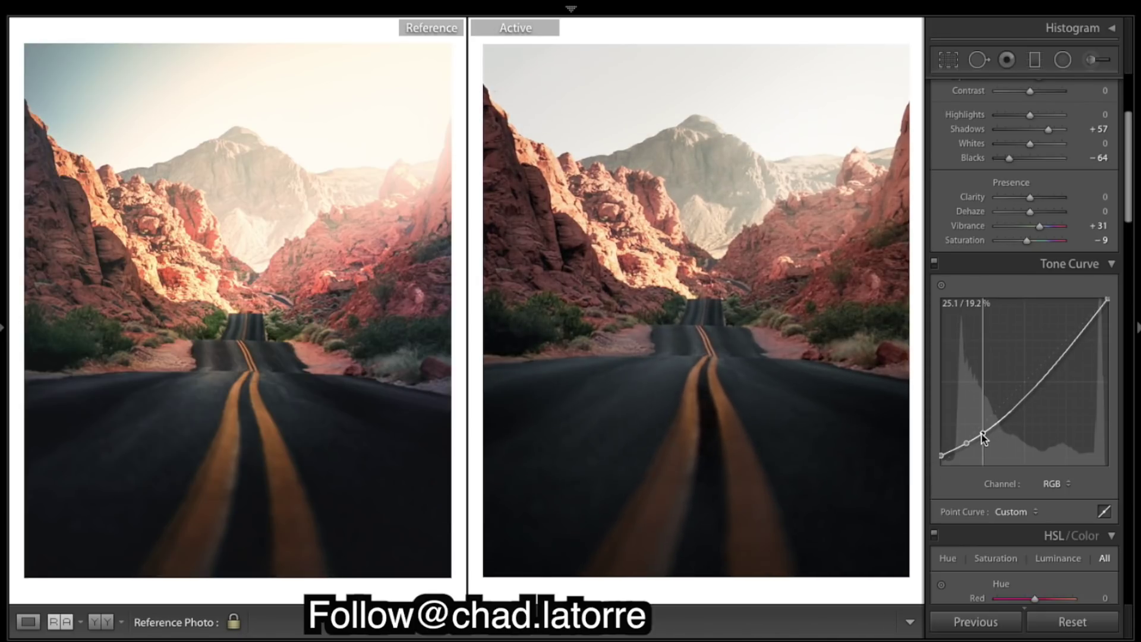
left_click_drag(1026, 392, 1027, 386)
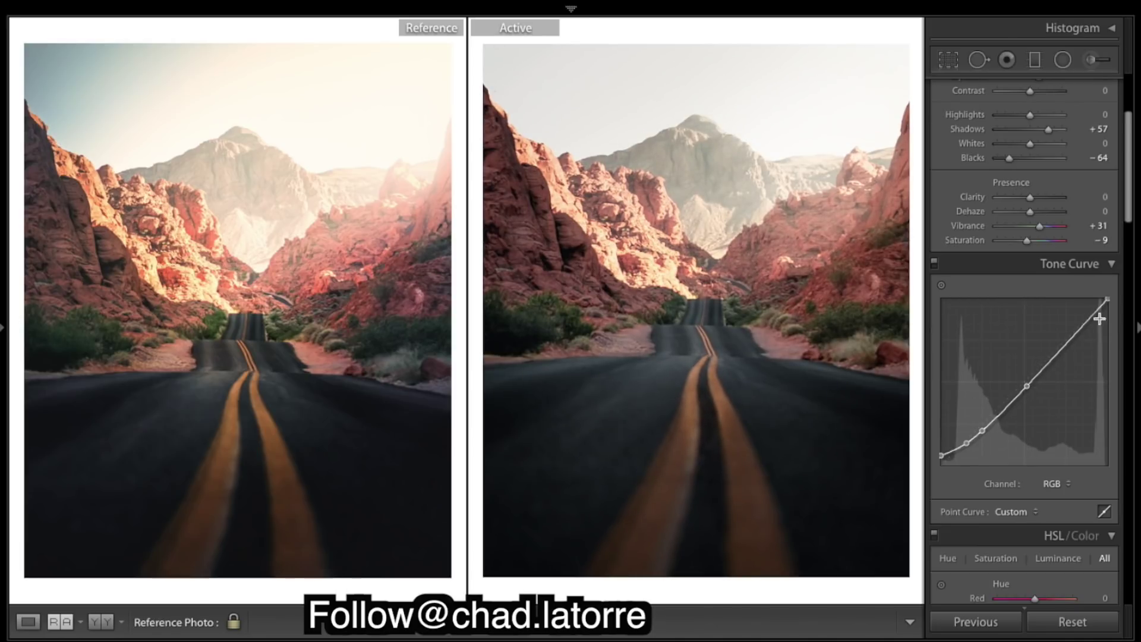
left_click(1065, 339)
left_click_drag(1064, 339, 1065, 339)
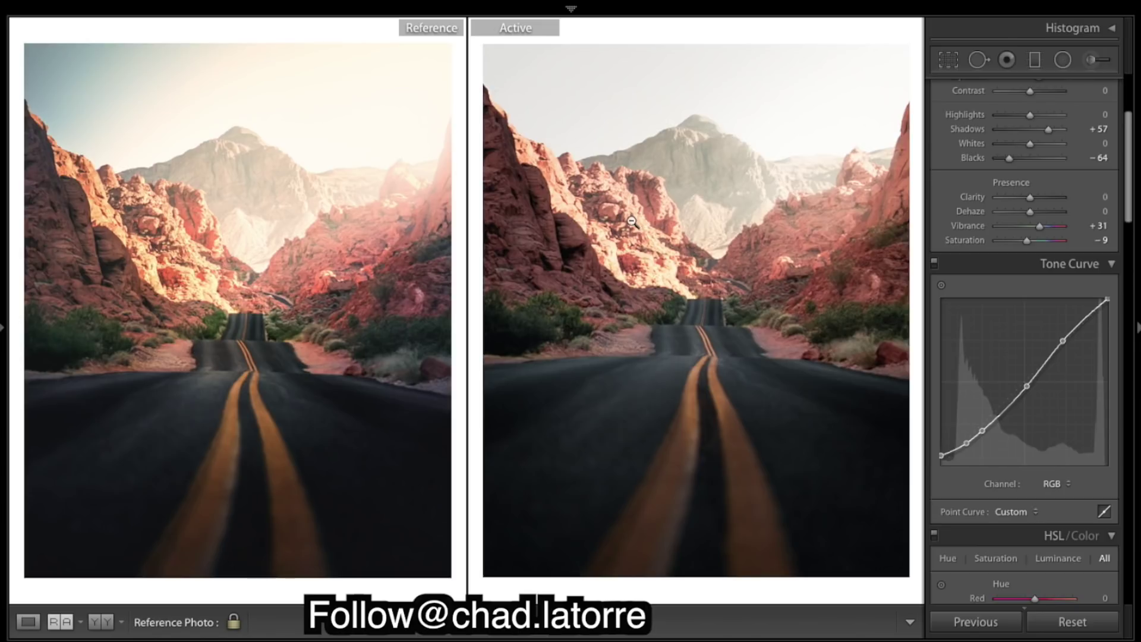
left_click(1062, 60)
Step: Add an inverted radial filter around the far road and valley with Contrast +43 and Exposure +0.09
left_click_drag(691, 267, 775, 346)
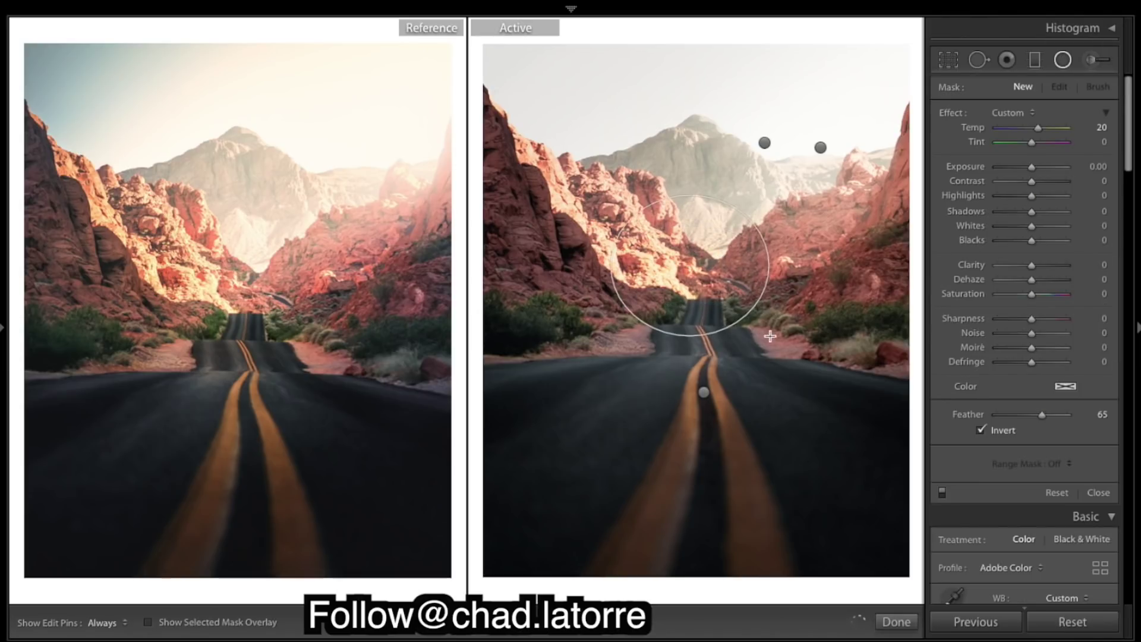
left_click_drag(691, 275, 705, 311)
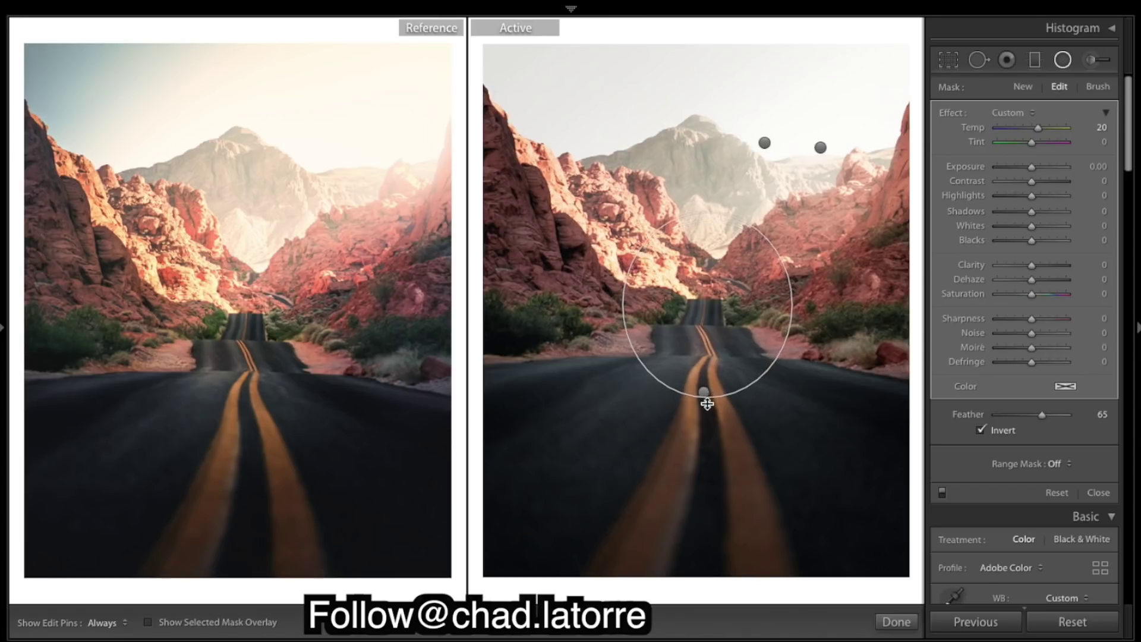
left_click_drag(705, 390, 704, 400)
left_click_drag(792, 303, 819, 308)
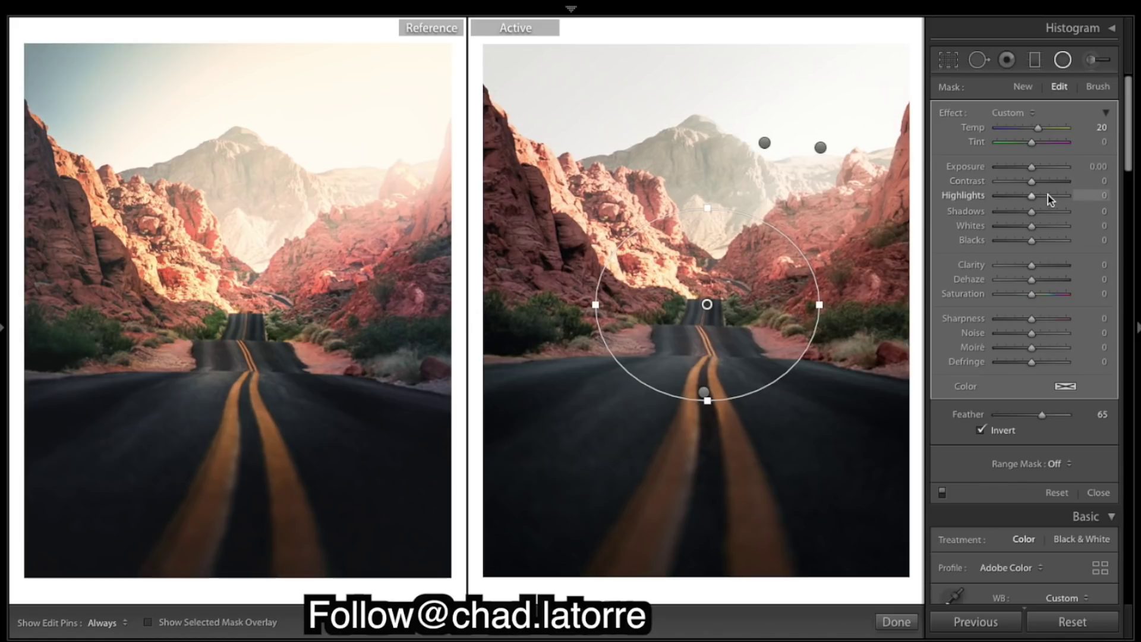
left_click_drag(1031, 180, 1048, 181)
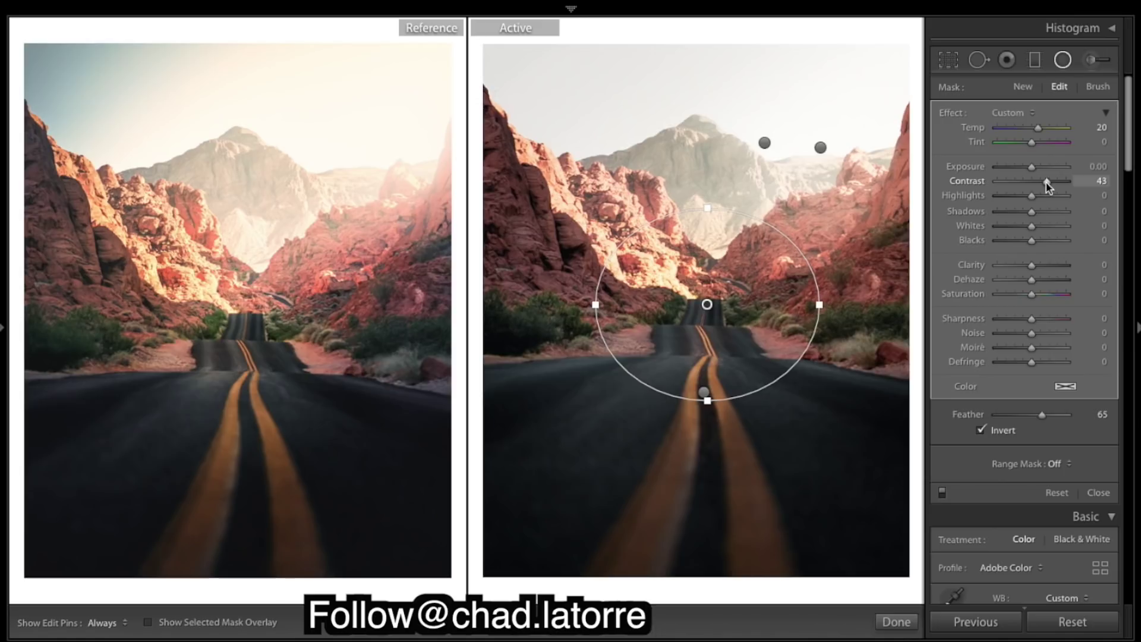
left_click_drag(1033, 167, 1035, 167)
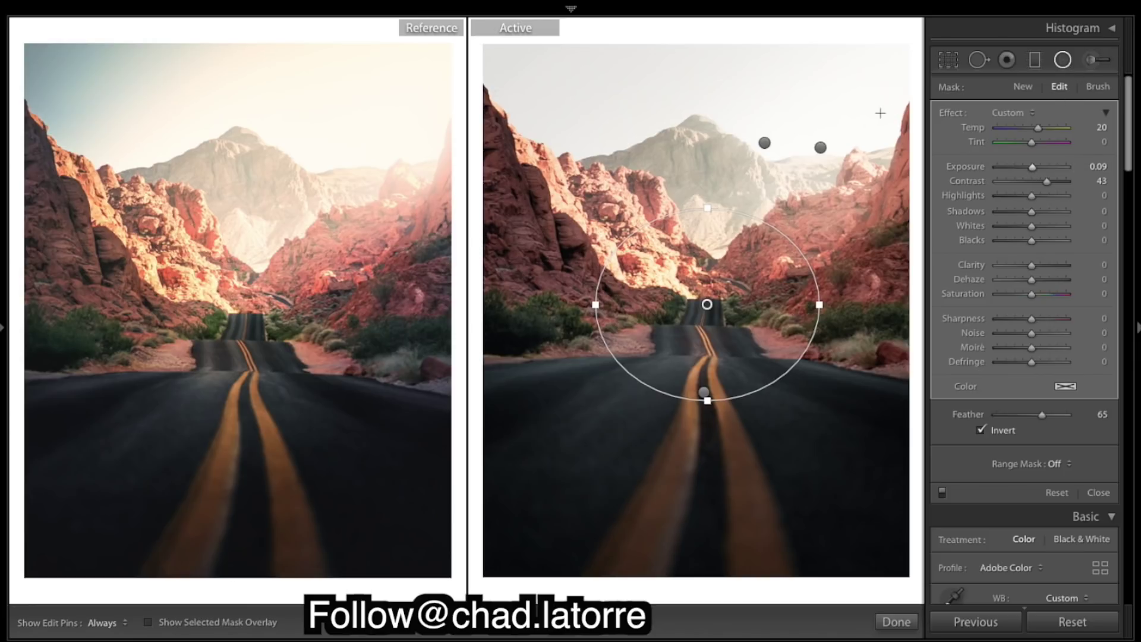
left_click(1063, 59)
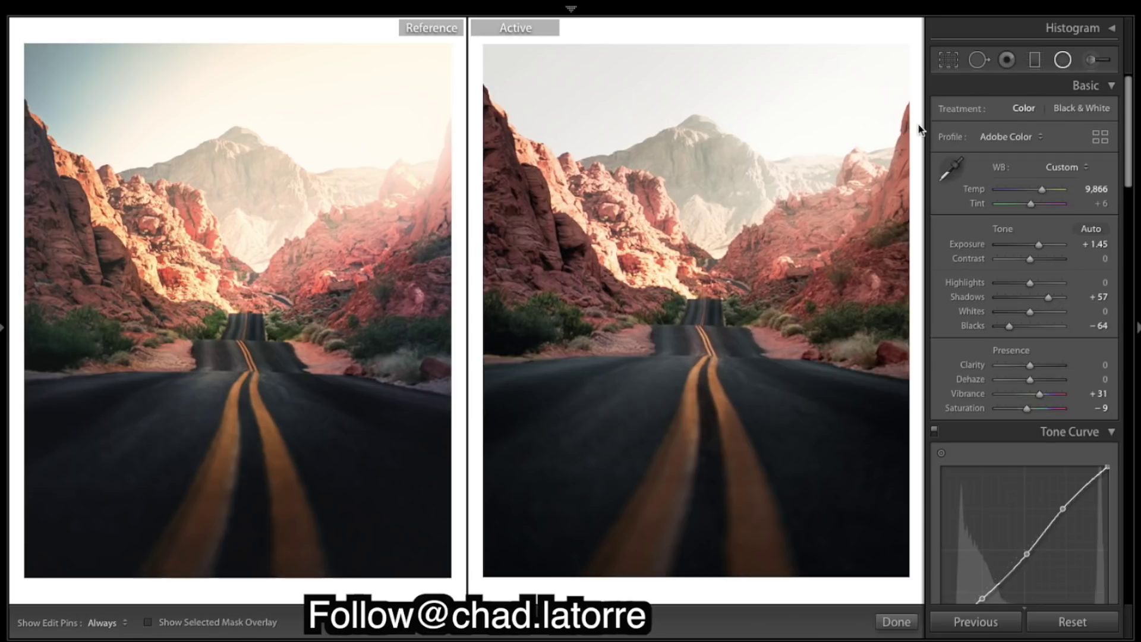
left_click(1062, 59)
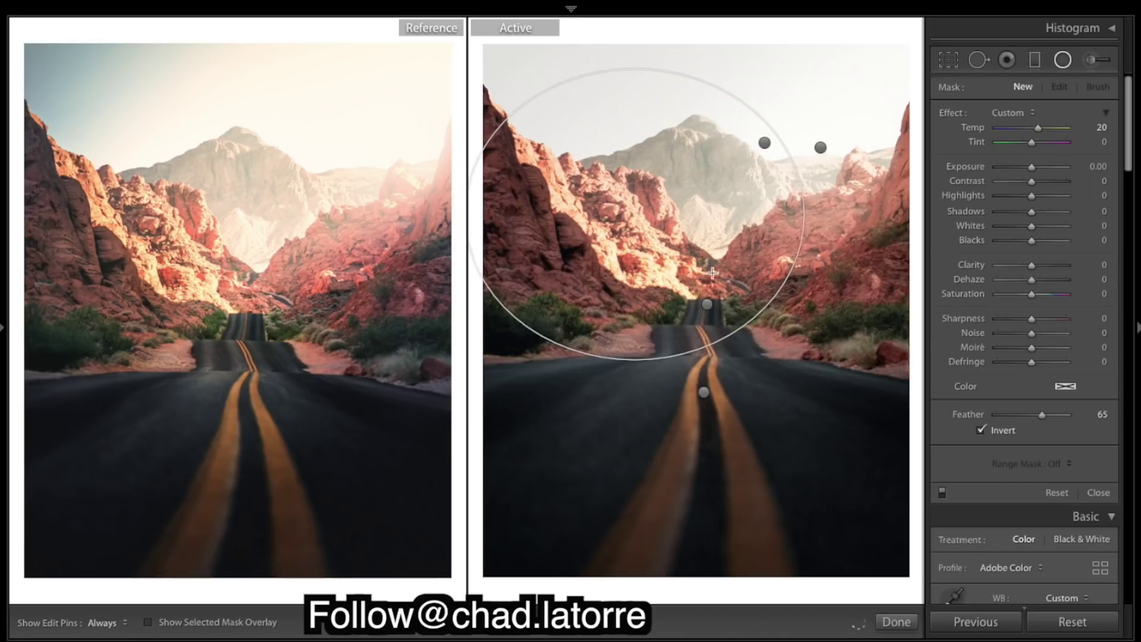
left_click(629, 224)
mouse_move(629, 223)
left_mouse_down()
mouse_move(727, 292)
mouse_move(697, 274)
left_mouse_up()
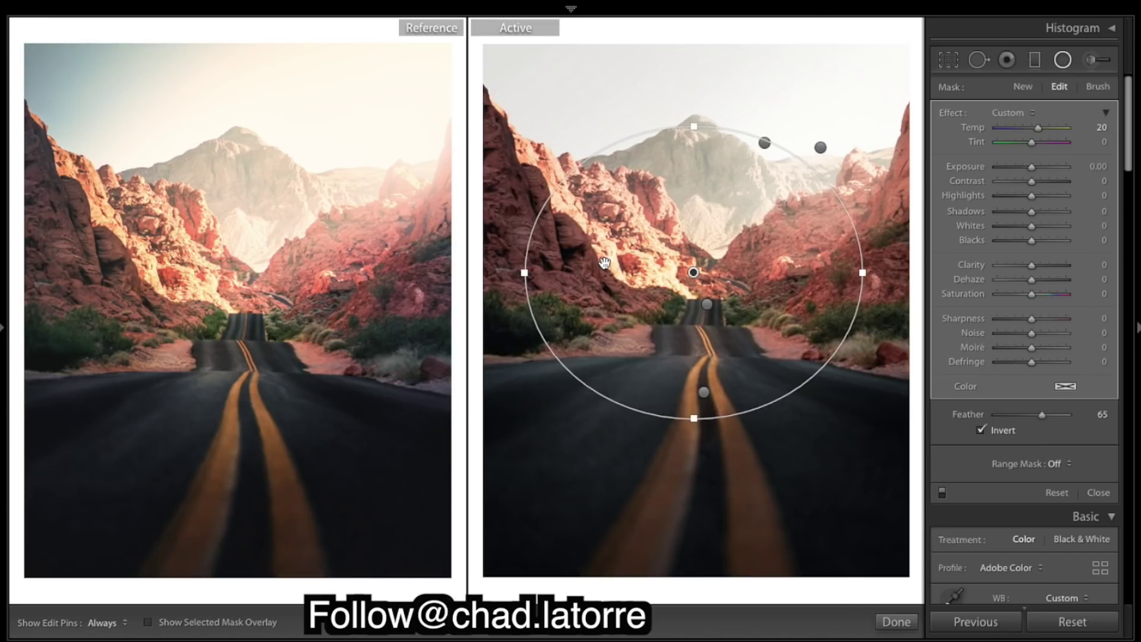
left_click_drag(863, 274, 871, 273)
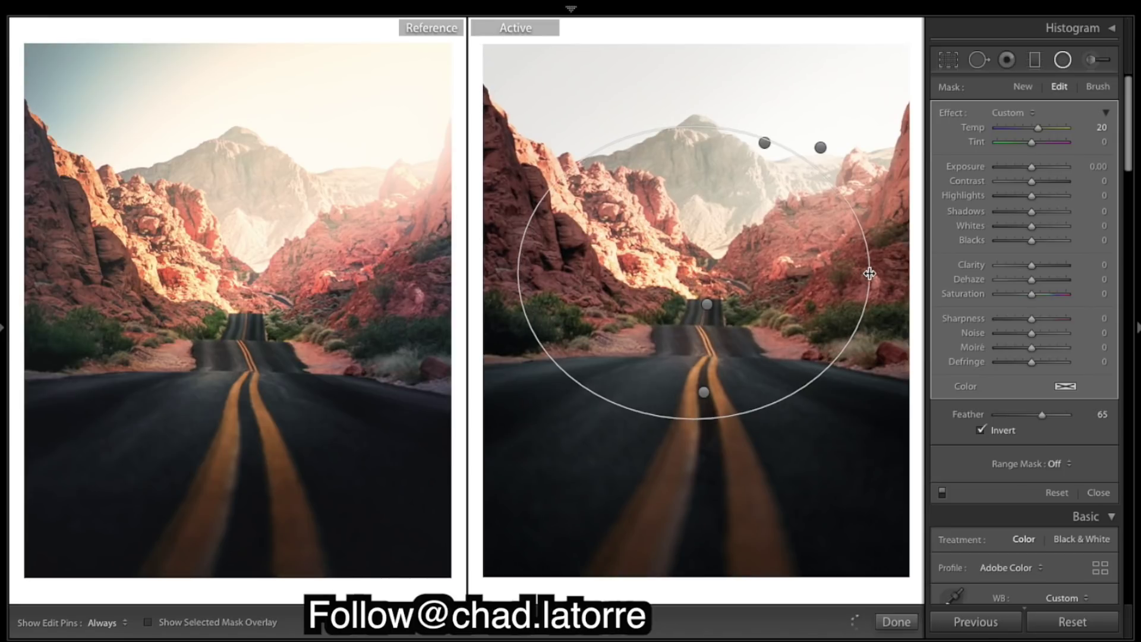
left_click_drag(693, 272, 711, 267)
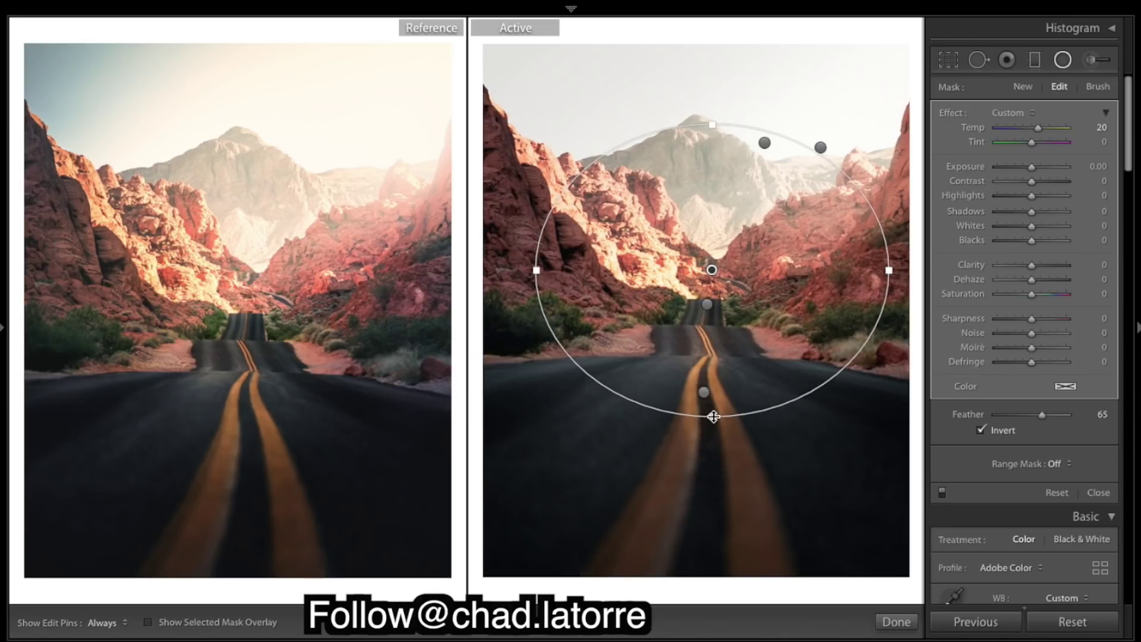
left_click_drag(712, 416, 711, 437)
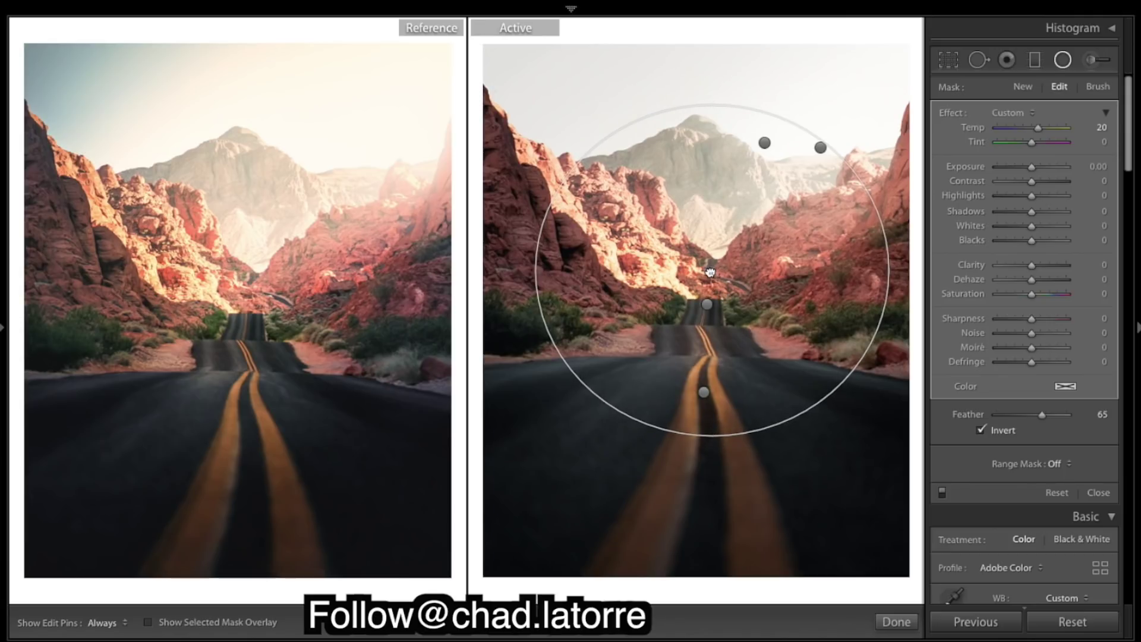
left_click_drag(711, 270, 710, 272)
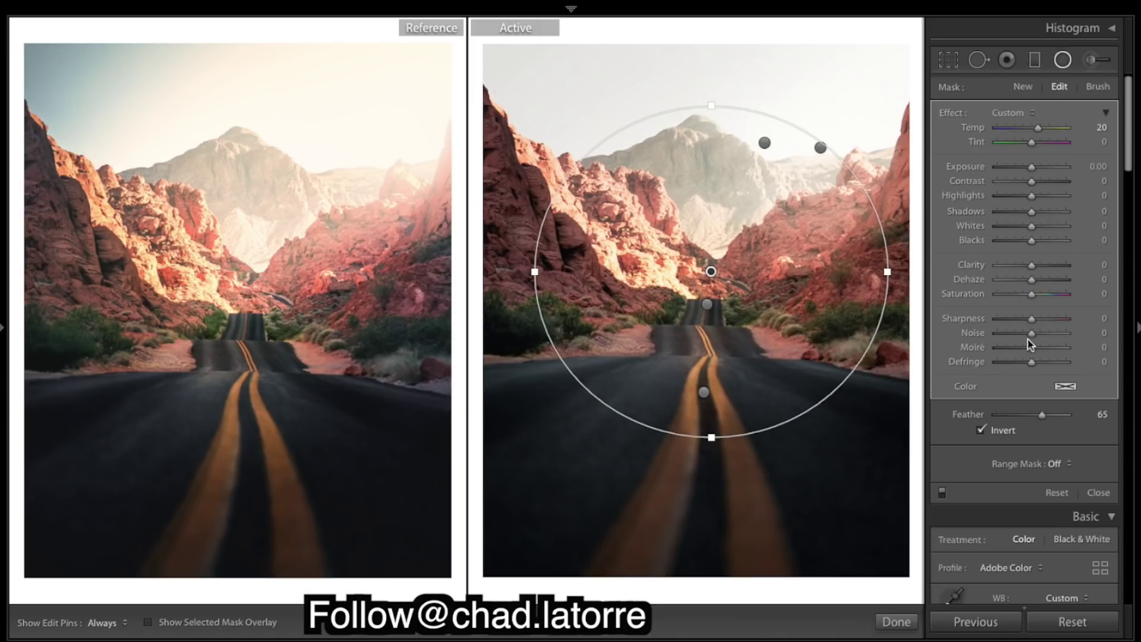
left_click_drag(1032, 293, 1040, 295)
left_click_drag(1041, 295, 1039, 299)
left_click(896, 621)
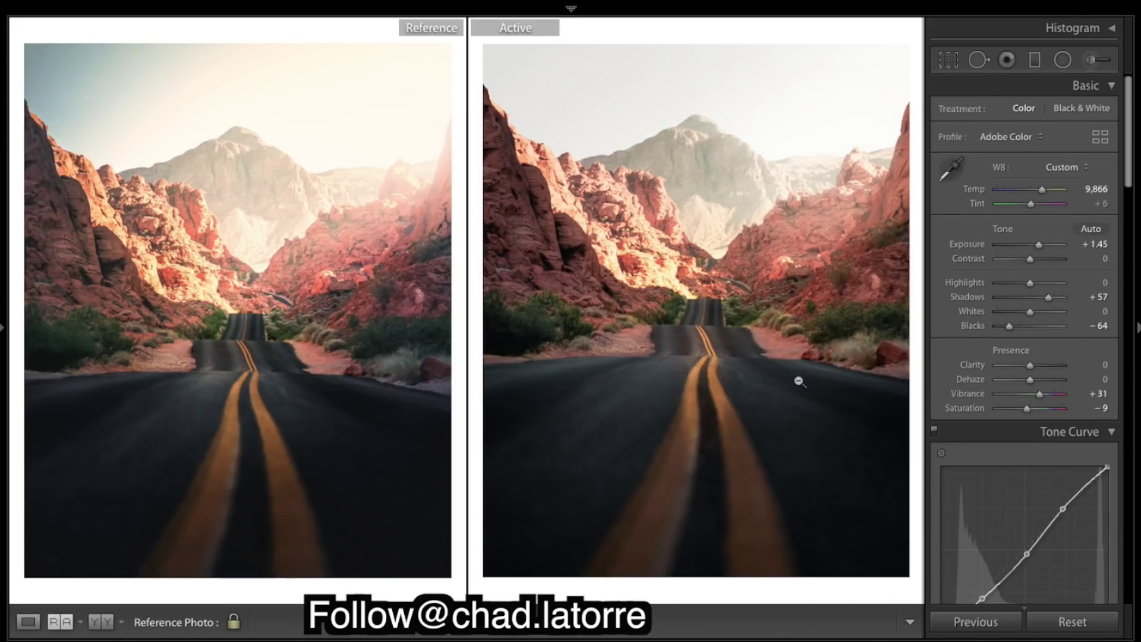
left_click(1093, 59)
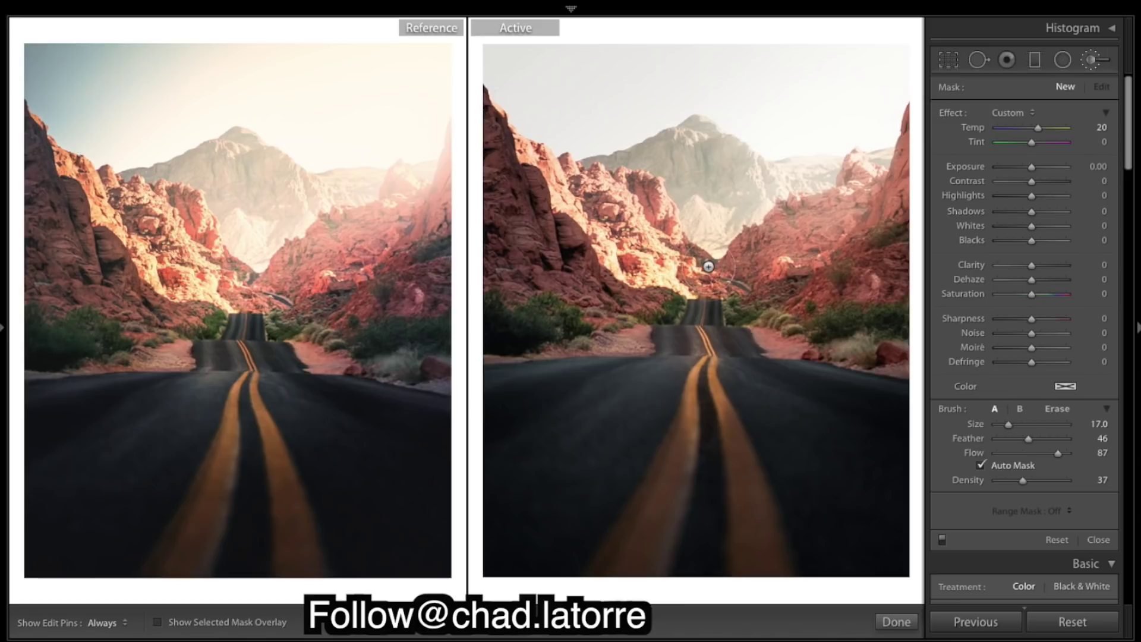
Step: Select the canyon haze brush pin and lower its Dehaze to -18
key("h")
key("h")
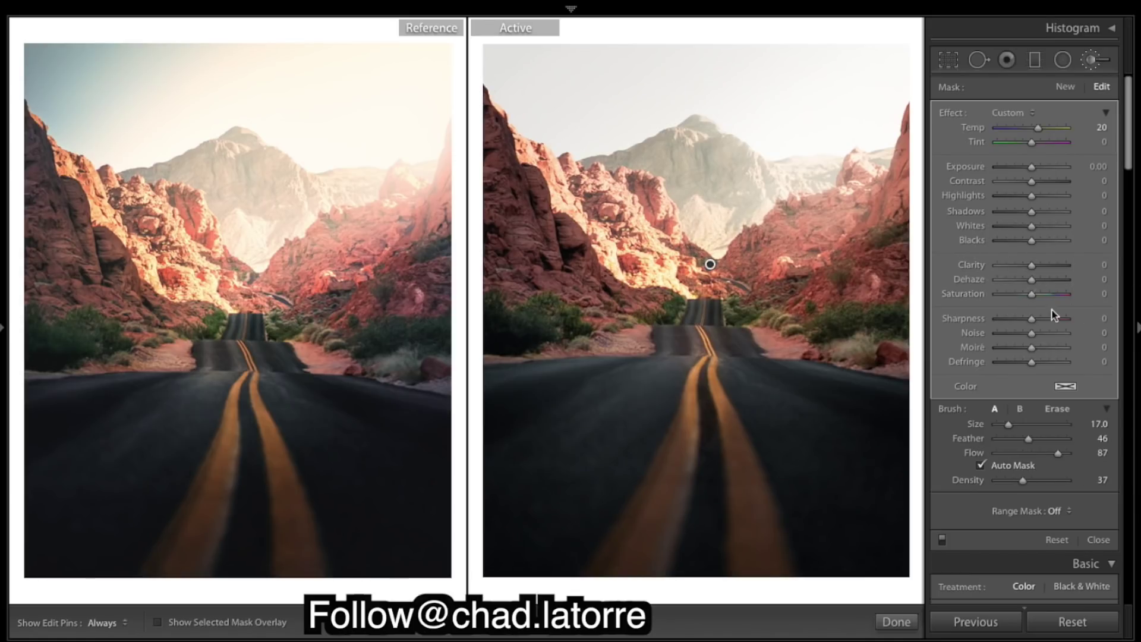
left_click_drag(1032, 278, 1025, 279)
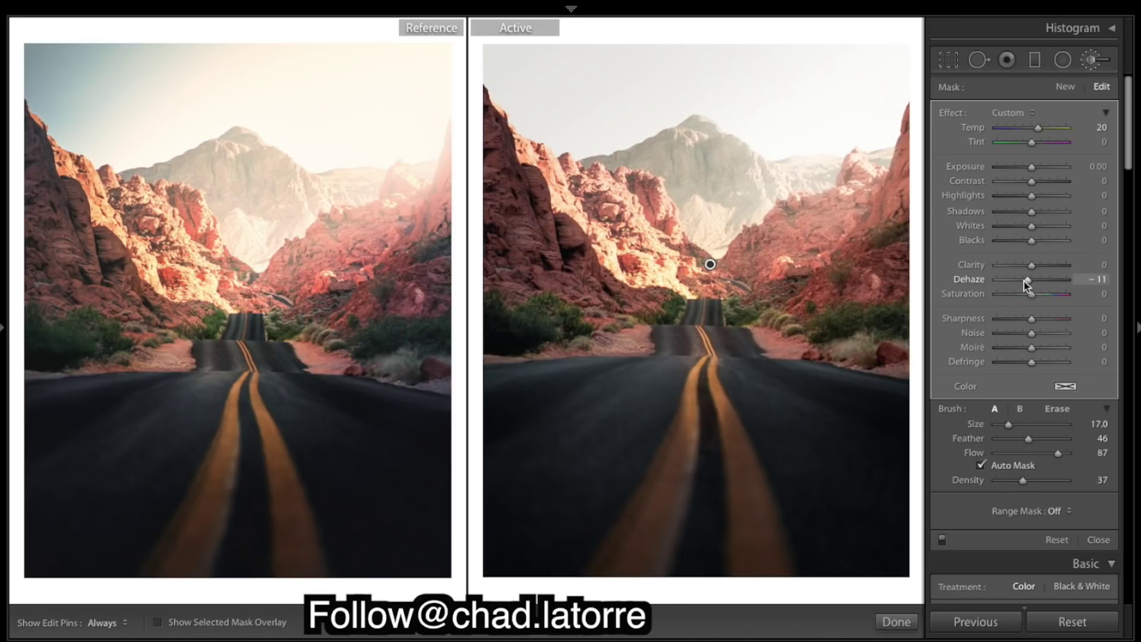
left_click_drag(1024, 279, 1023, 279)
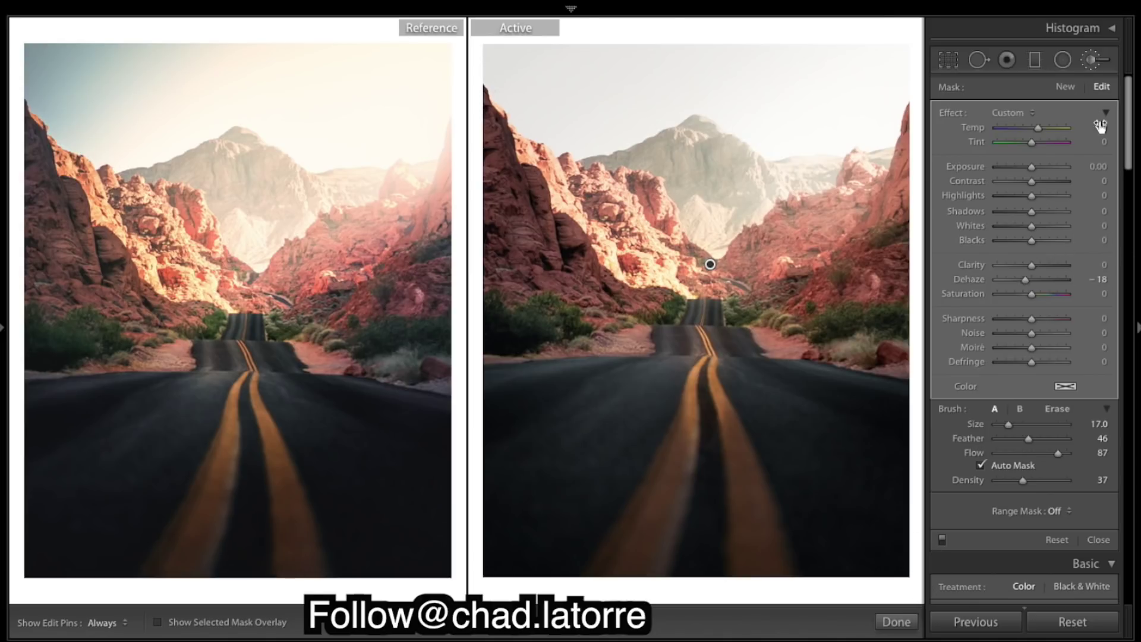
left_click(1062, 59)
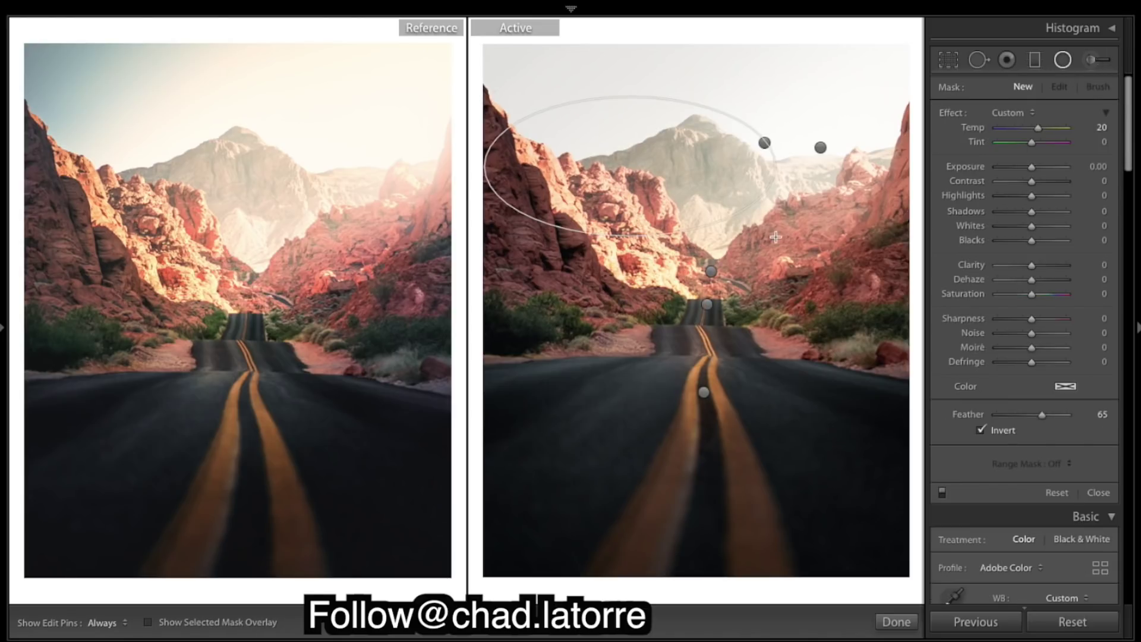
Step: Move the radial filter over the distant mountains and set Temp to 100, with Tint reset to 0
left_click(654, 191)
mouse_move(636, 178)
left_mouse_down()
mouse_move(698, 206)
mouse_move(700, 196)
left_mouse_up()
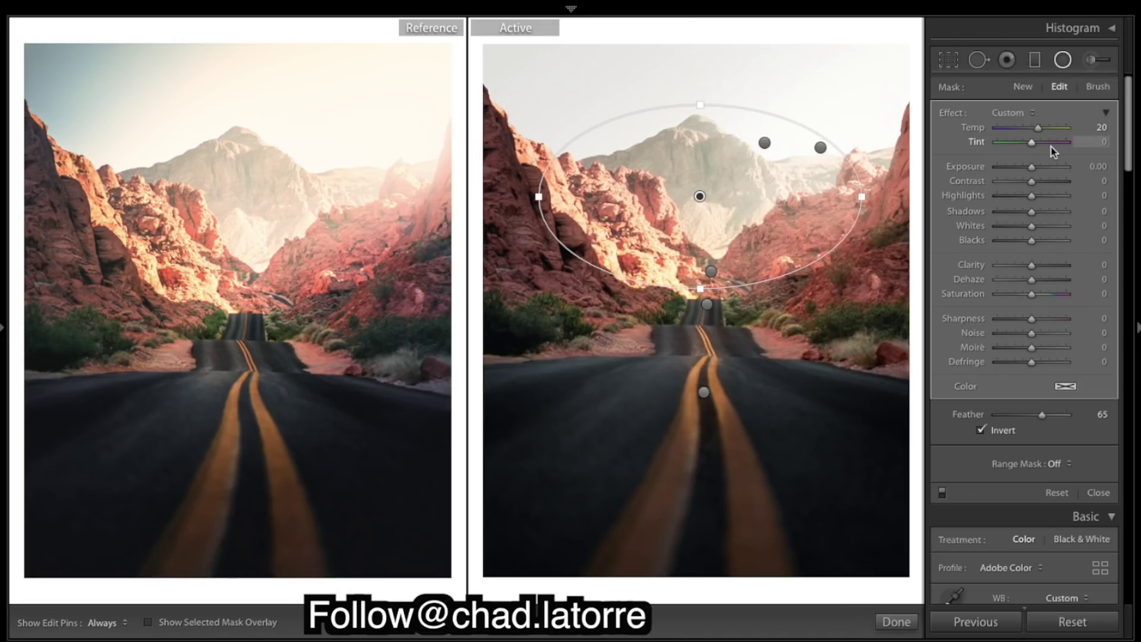
left_click_drag(1039, 129, 1045, 131)
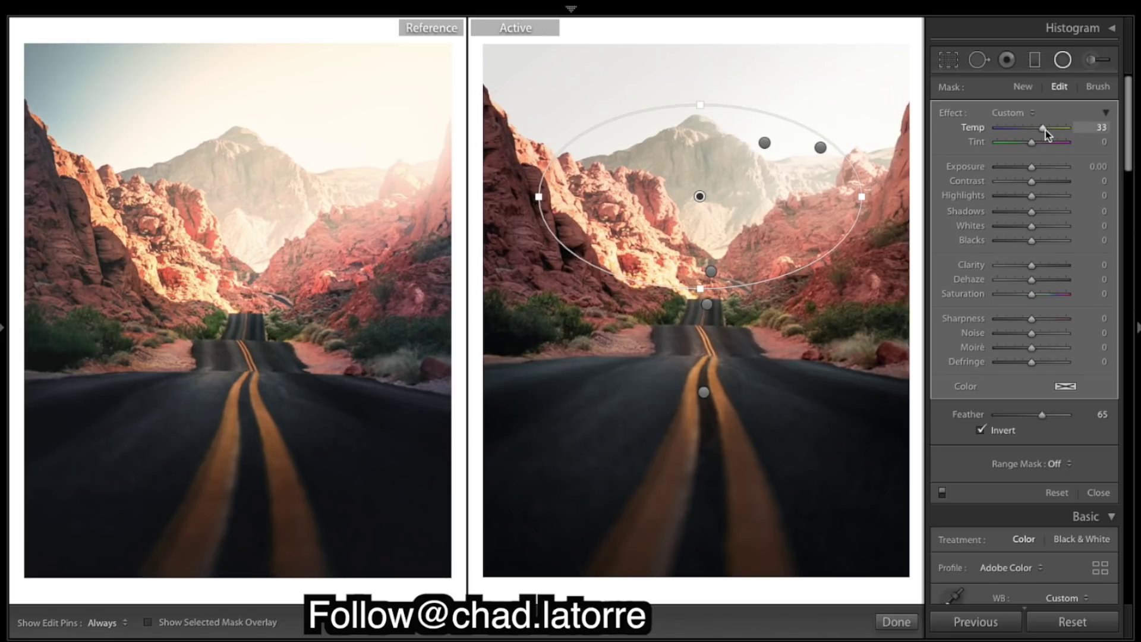
left_click_drag(1046, 130, 1055, 134)
mouse_move(1058, 131)
left_mouse_down()
mouse_move(981, 134)
mouse_move(1125, 158)
left_mouse_up()
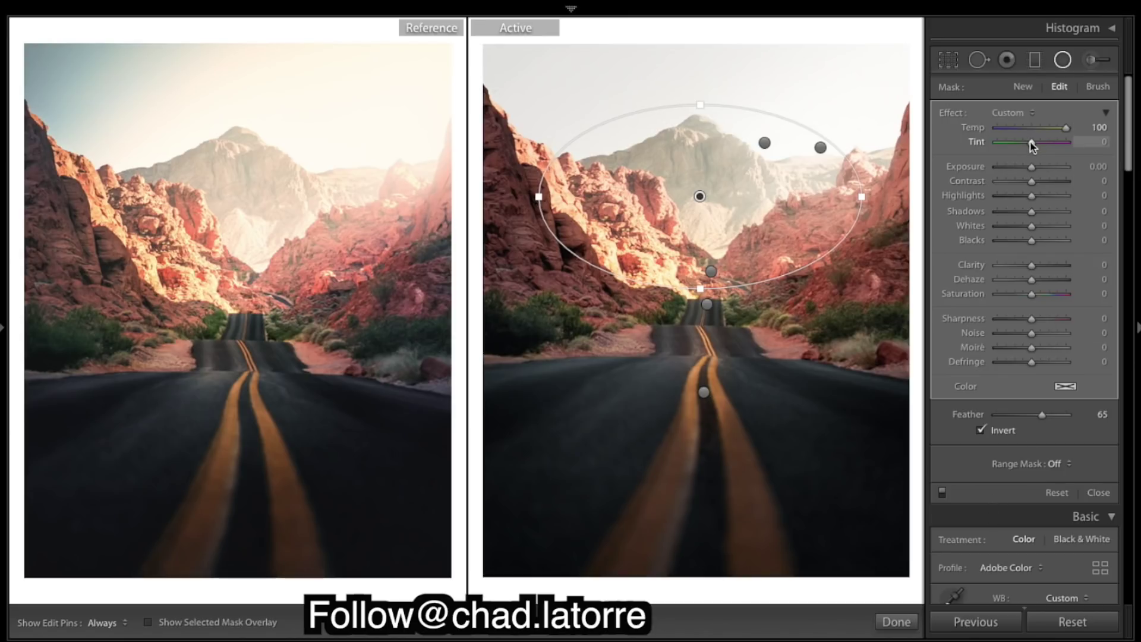
left_click_drag(1031, 143, 1106, 161)
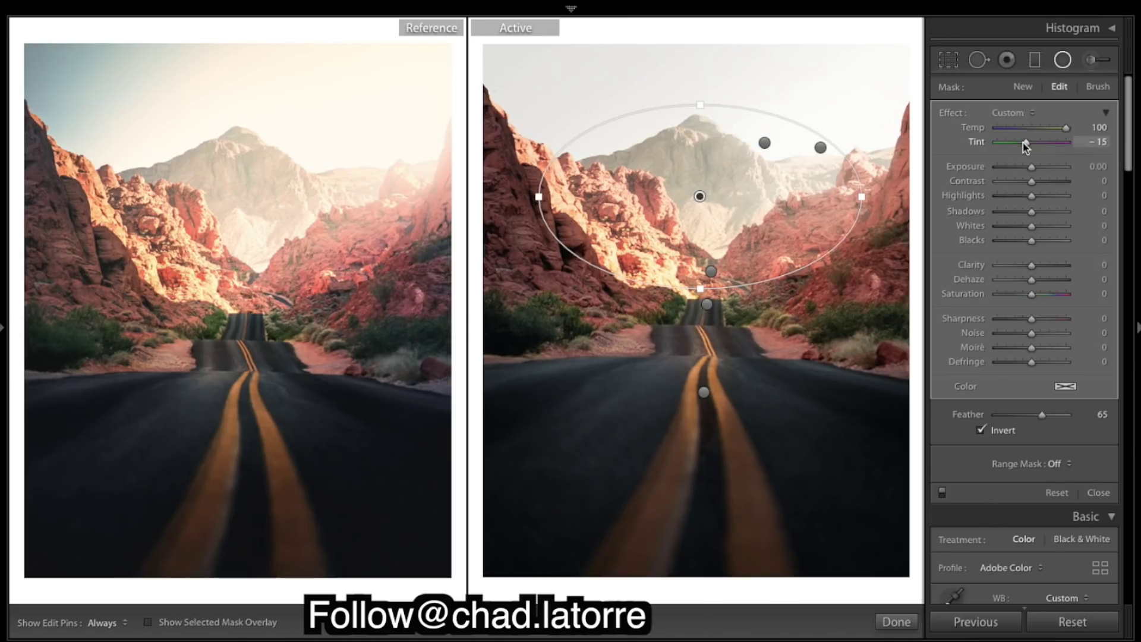
double_click(978, 144)
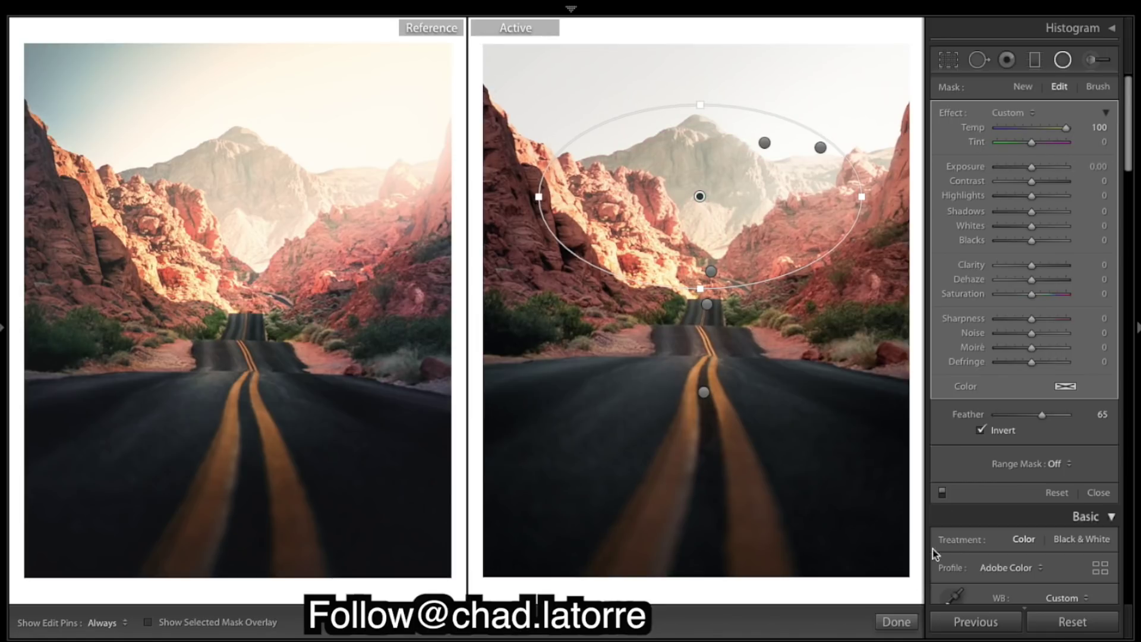
Step: Exit the radial filter, then test a Yellow saturation boost and undo it back to −35
left_click(896, 622)
scroll(1070, 346, "down", 1)
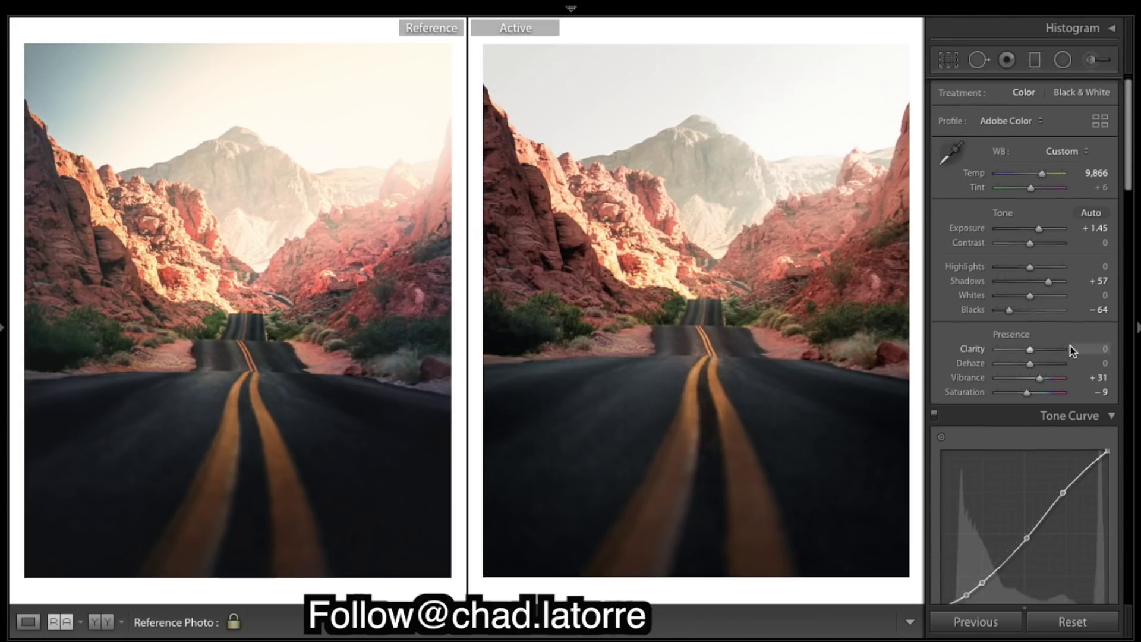
scroll(1070, 346, "down", 2)
scroll(1070, 346, "down", 1)
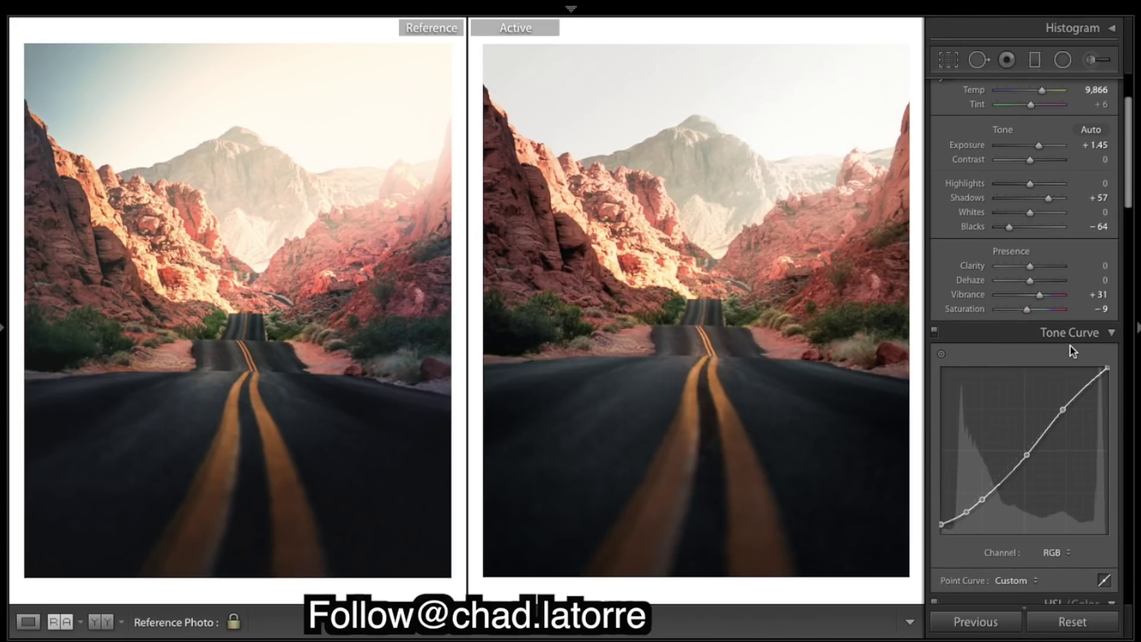
scroll(1072, 288, "down", 3)
scroll(1072, 289, "down", 2)
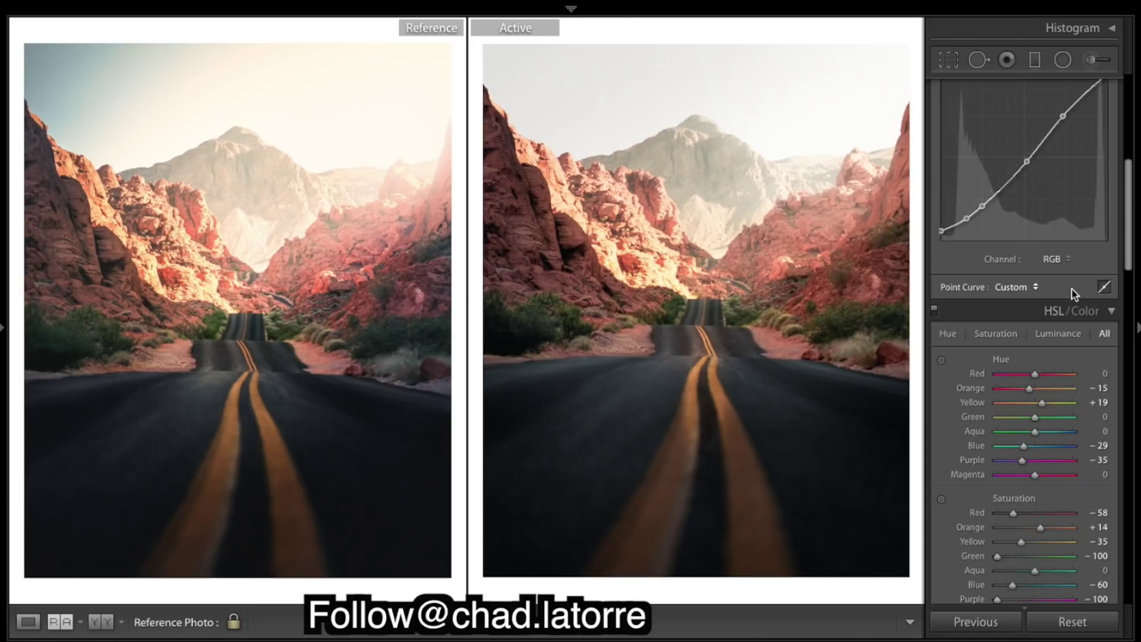
scroll(1072, 289, "down", 2)
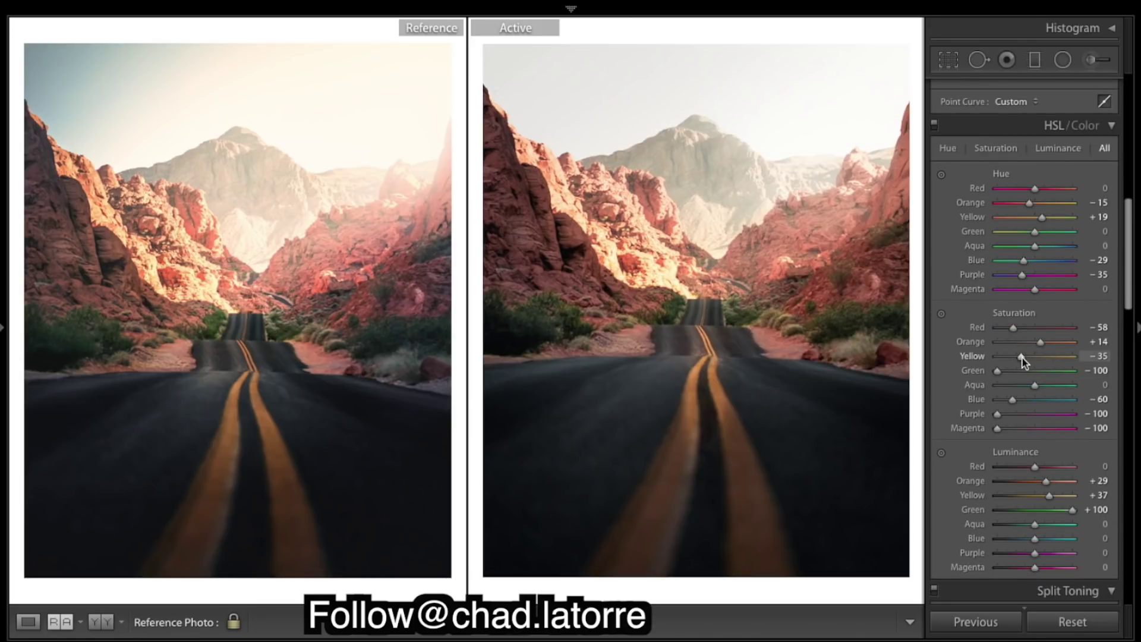
left_click_drag(1022, 357, 1035, 360)
left_click_drag(1034, 361, 1026, 362)
key("ctrl+z")
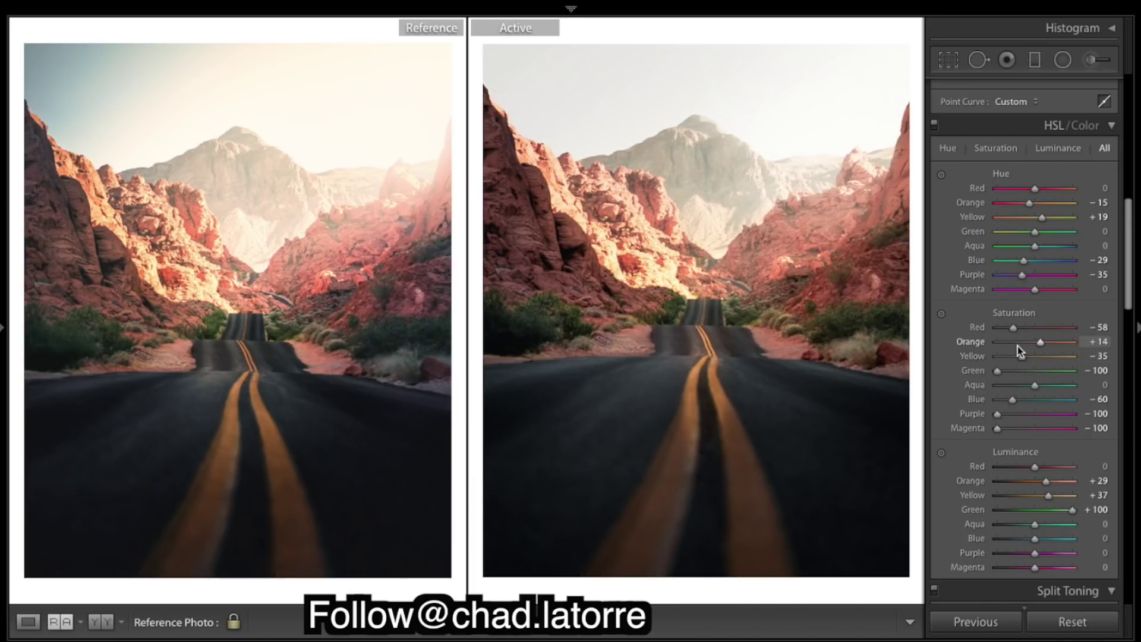
scroll(1061, 348, "down", 2)
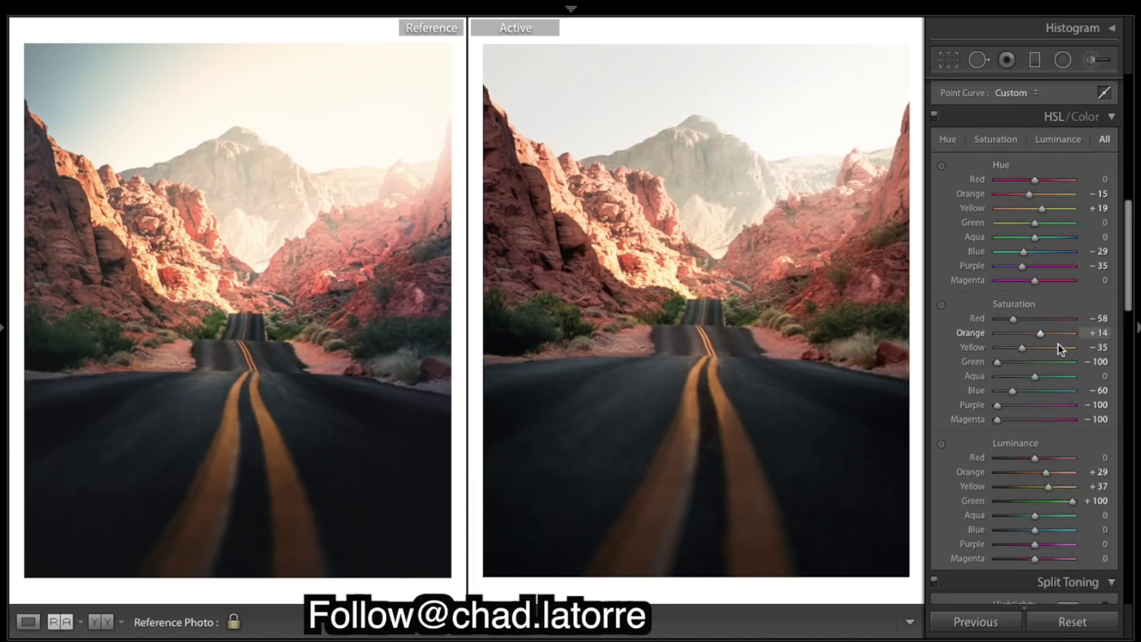
scroll(1061, 349, "up", 1)
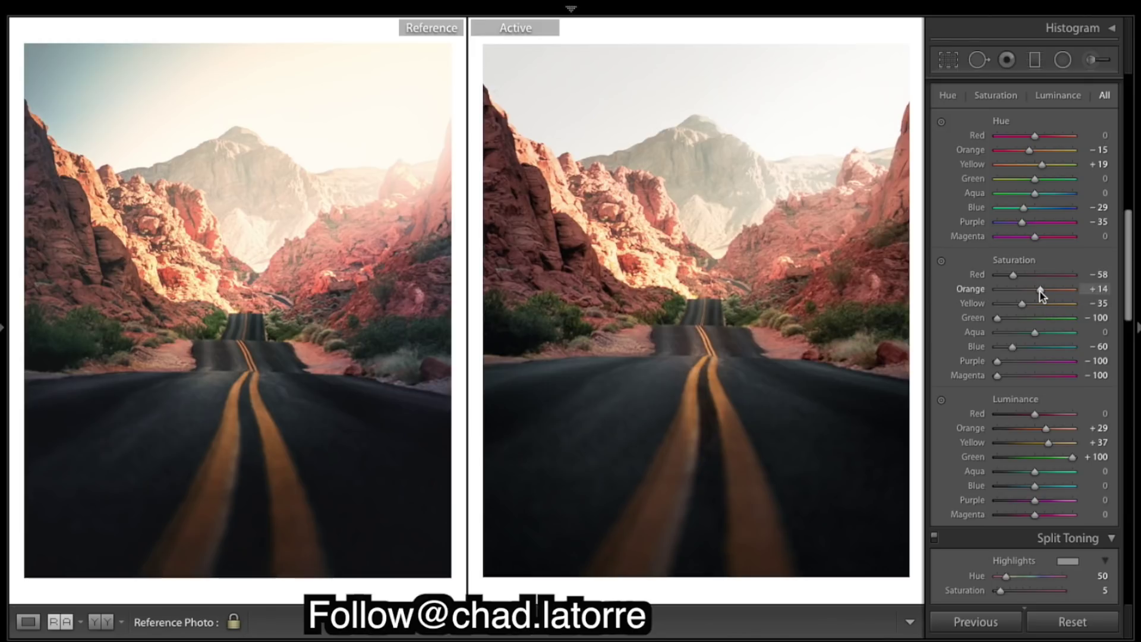
scroll(1041, 295, "up", 5)
scroll(1061, 135, "up", 1)
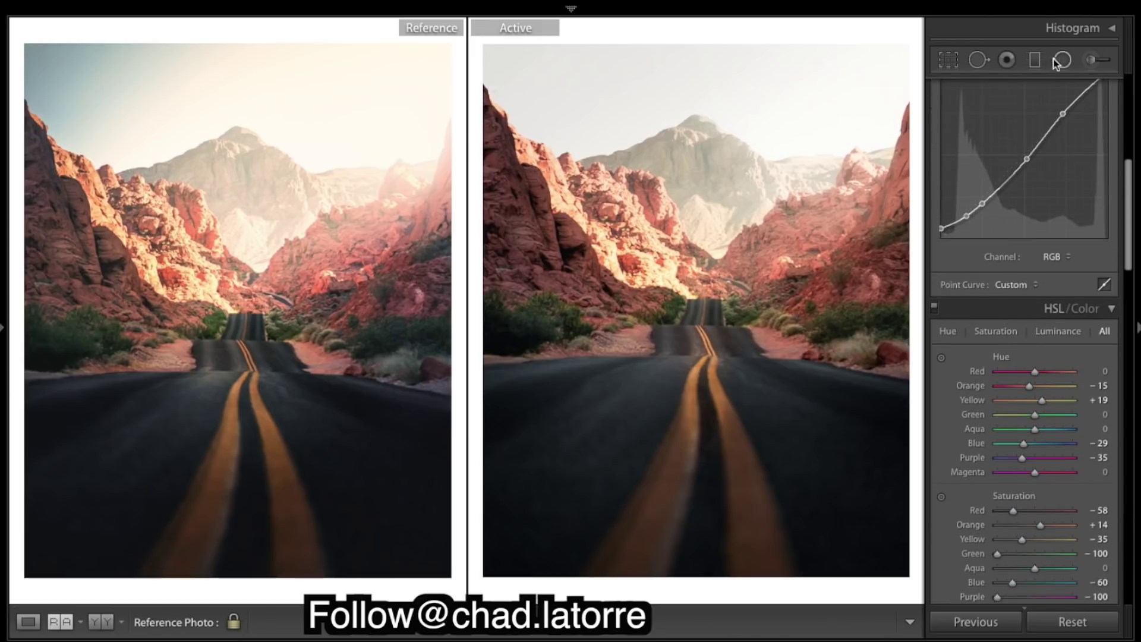
Step: Raise the mountain radial filter's Saturation to 29, briefly show the filmstrip, and close the filter
left_click(1064, 60)
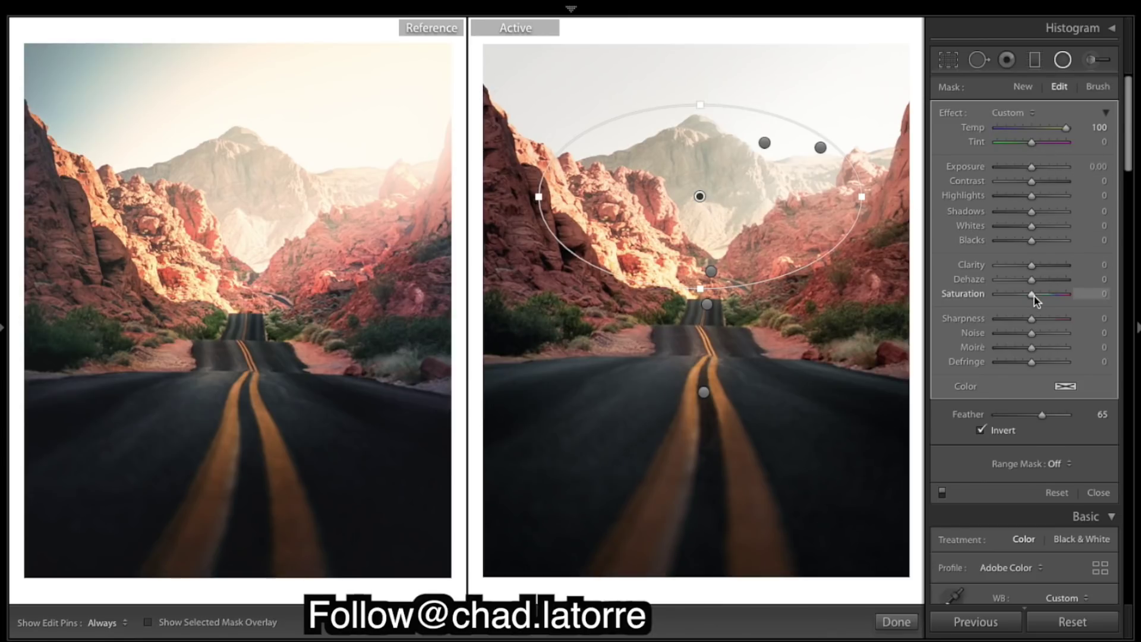
left_click_drag(1034, 295, 1038, 295)
left_click_drag(1039, 297, 1045, 300)
left_click(904, 637)
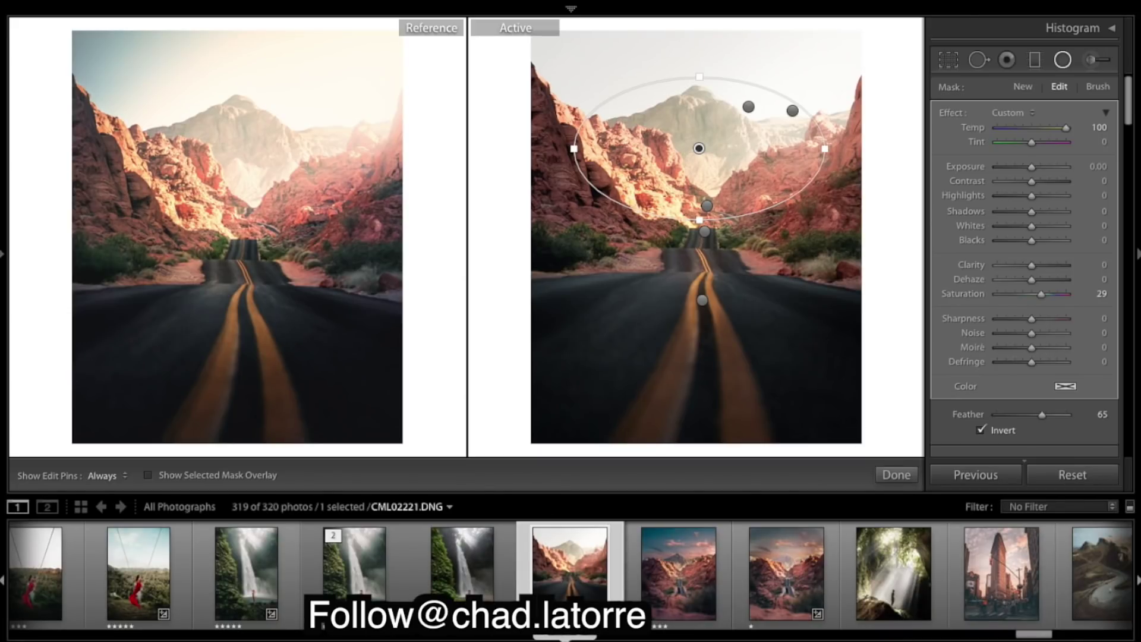
left_click(565, 637)
left_click(898, 620)
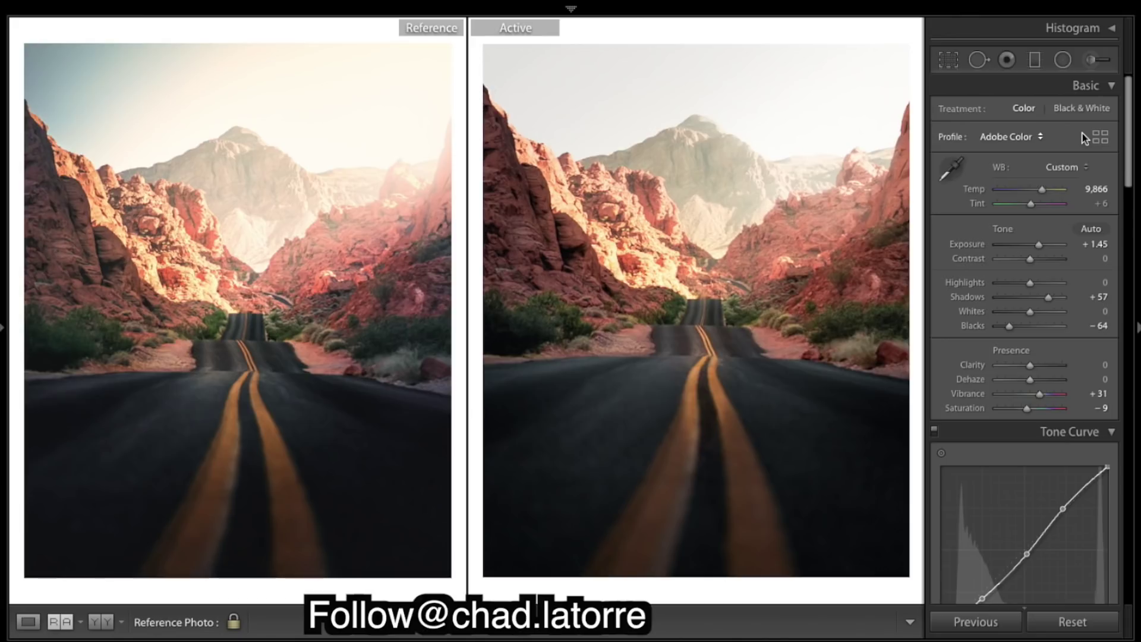
Step: Reopen the radial filters, inspect the road filter, and return to global settings
left_click(1062, 60)
left_click(703, 393)
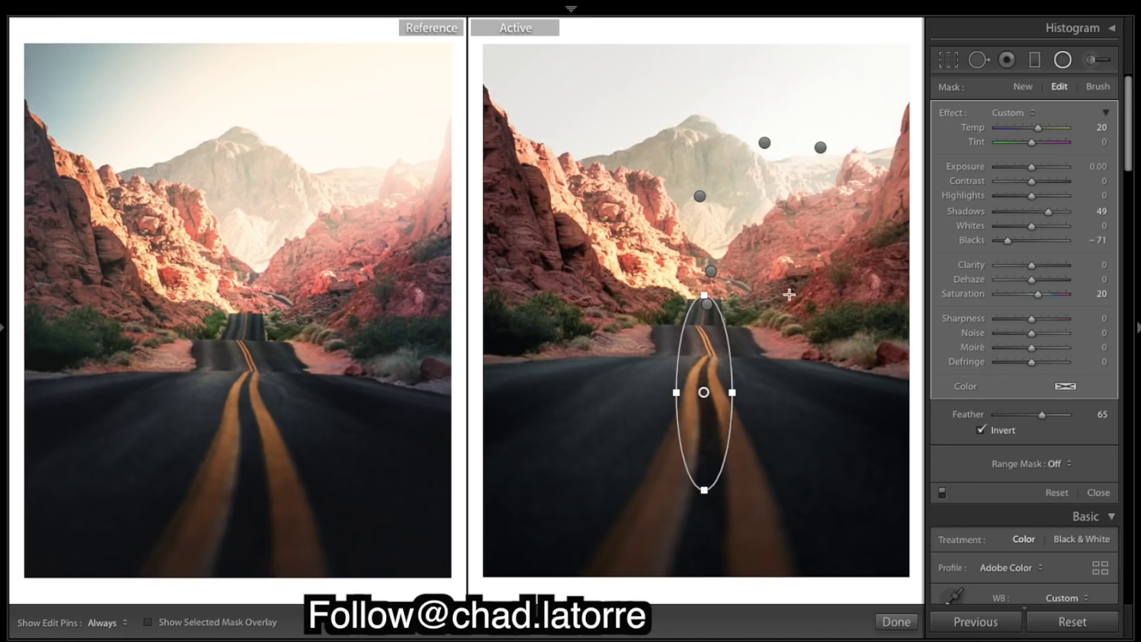
left_click(896, 621)
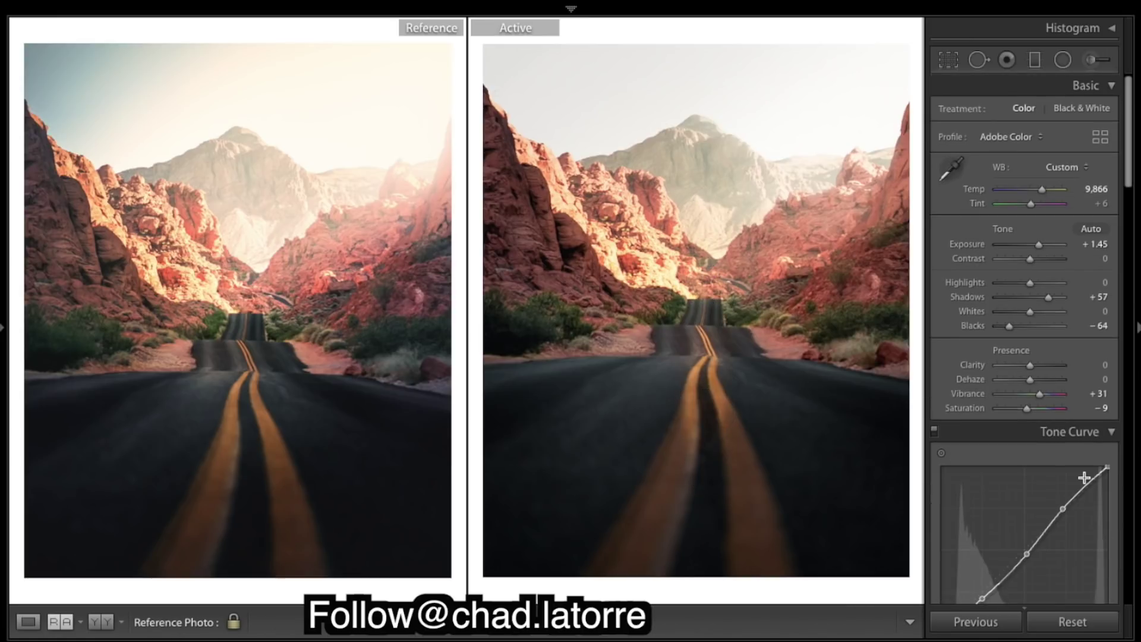